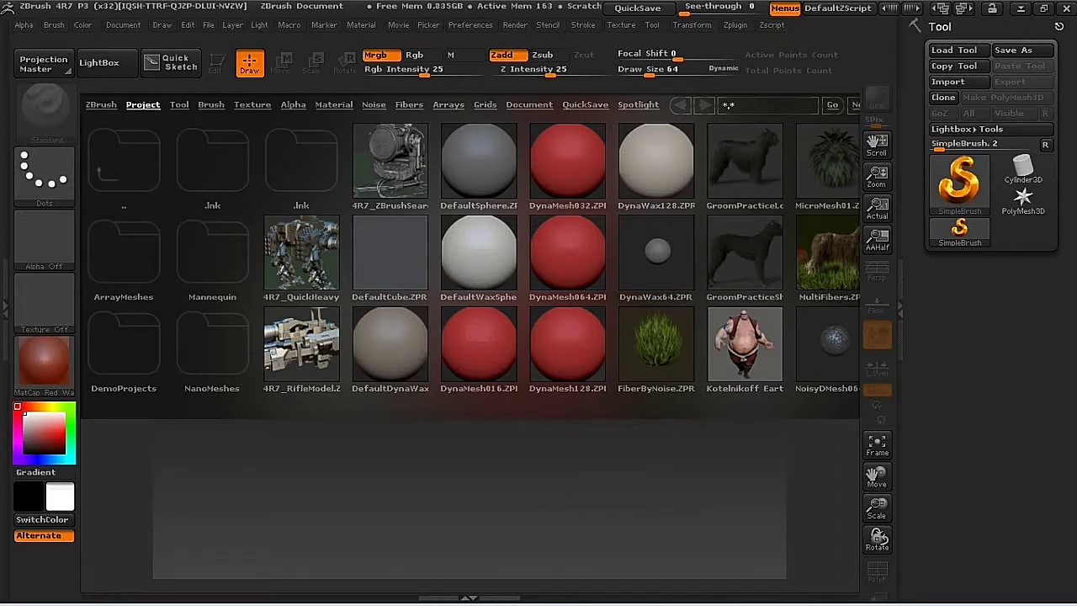
Open the DynaWax128 sphere project.
double_click(654, 159)
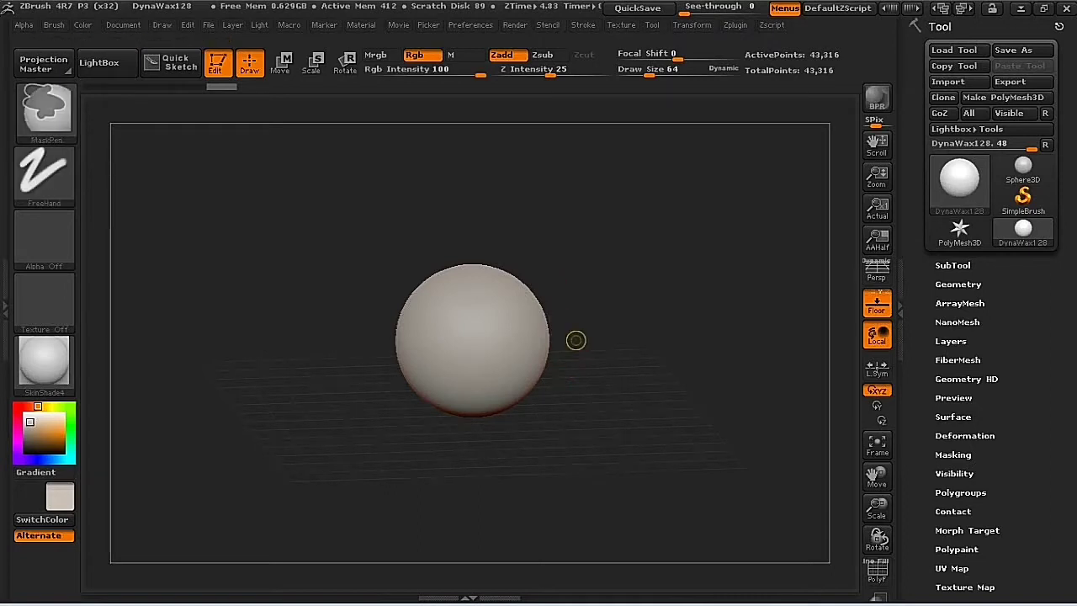
Examine the sphere from different distances and angles by zooming, panning and orbiting, including snapping to a straight-on orthogonal view.
right_click_drag(575, 340, 575, 462, "ctrl")
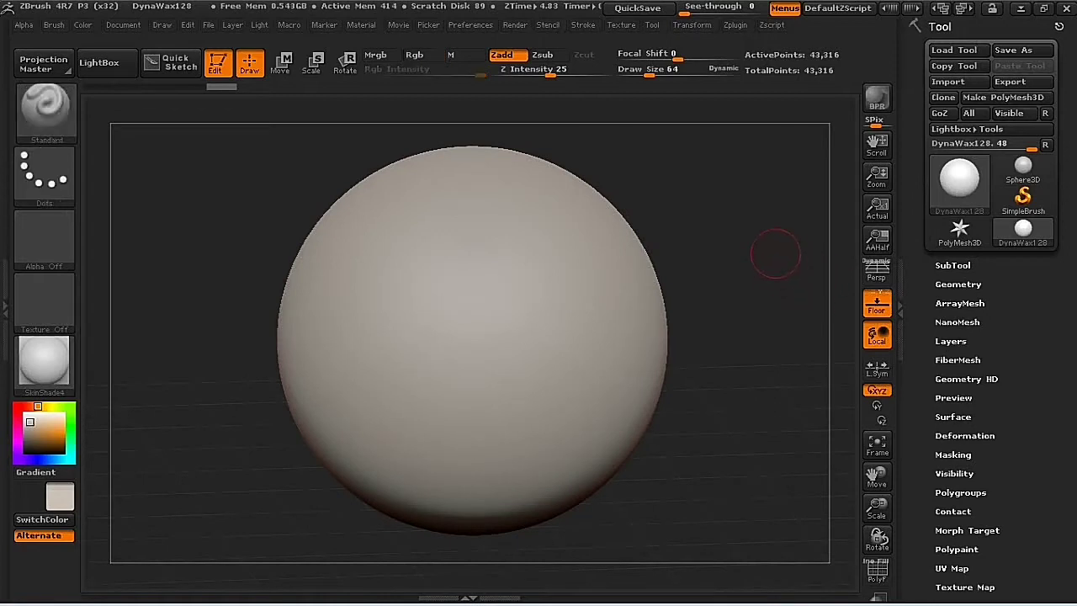
right_click_drag(776, 253, 776, 184, "ctrl")
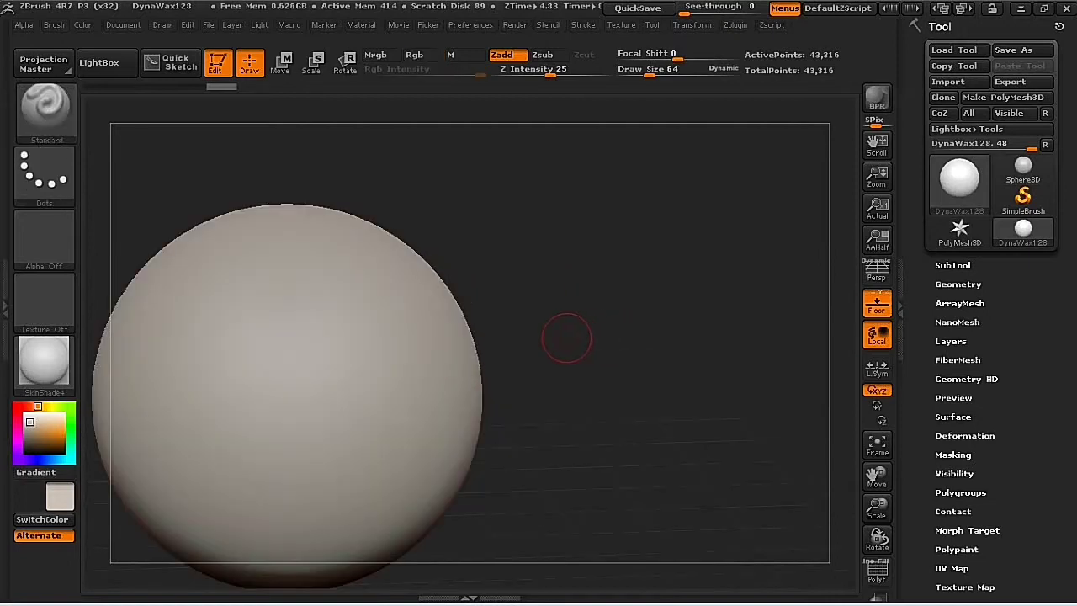
right_click_drag(589, 337, 762, 290, "alt")
right_click_drag(689, 303, 690, 227, "alt")
key("ctrl")
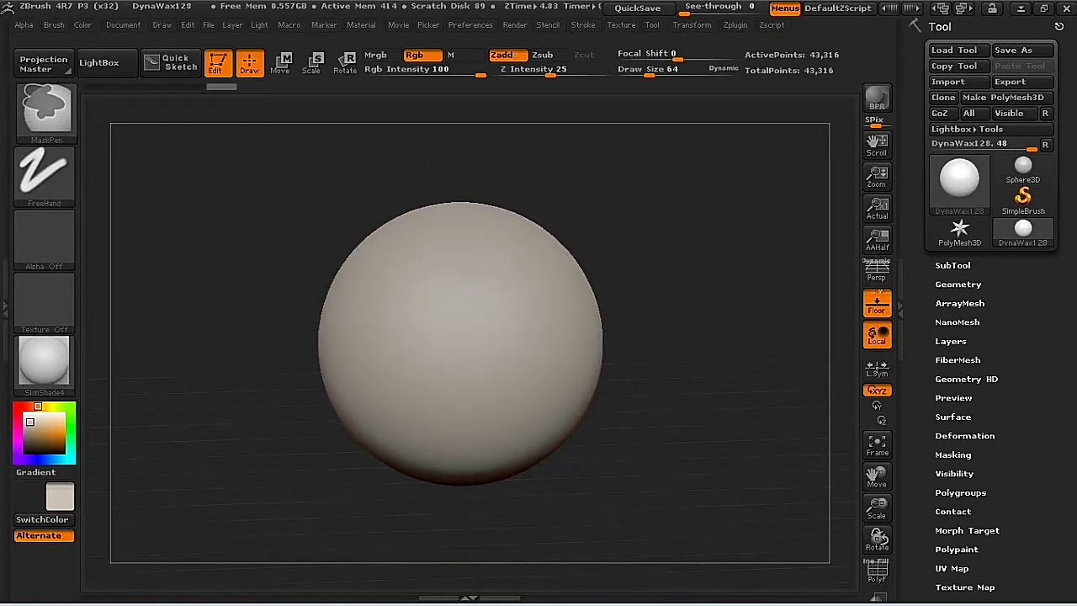
key("shift")
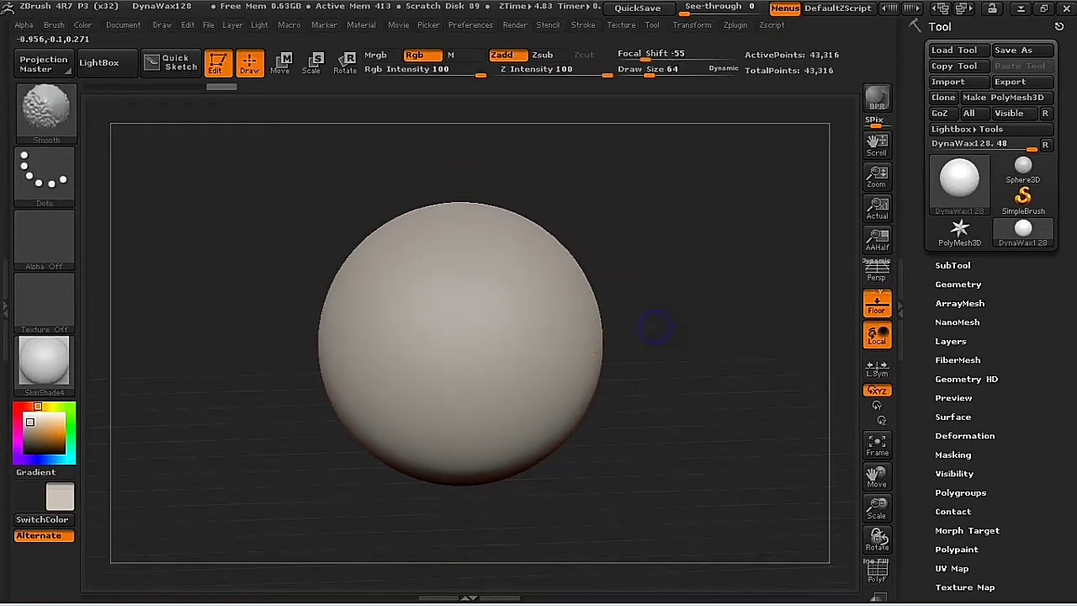
right_click_drag(655, 328, 654, 321, "shift")
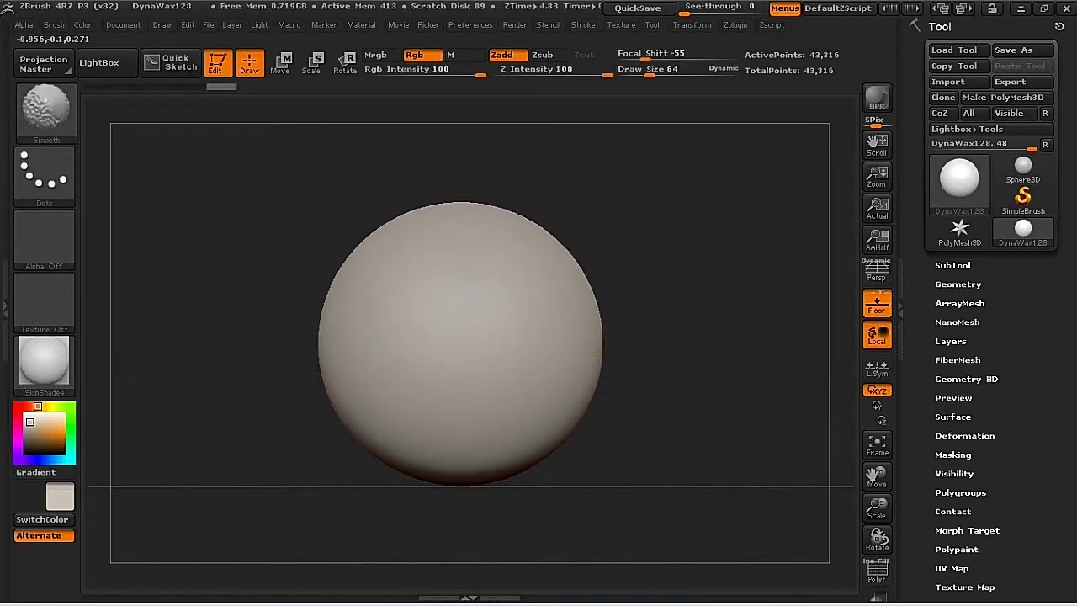
right_click_drag(596, 354, 580, 404, "shift")
left_click_drag(461, 488, 362, 471, "shift")
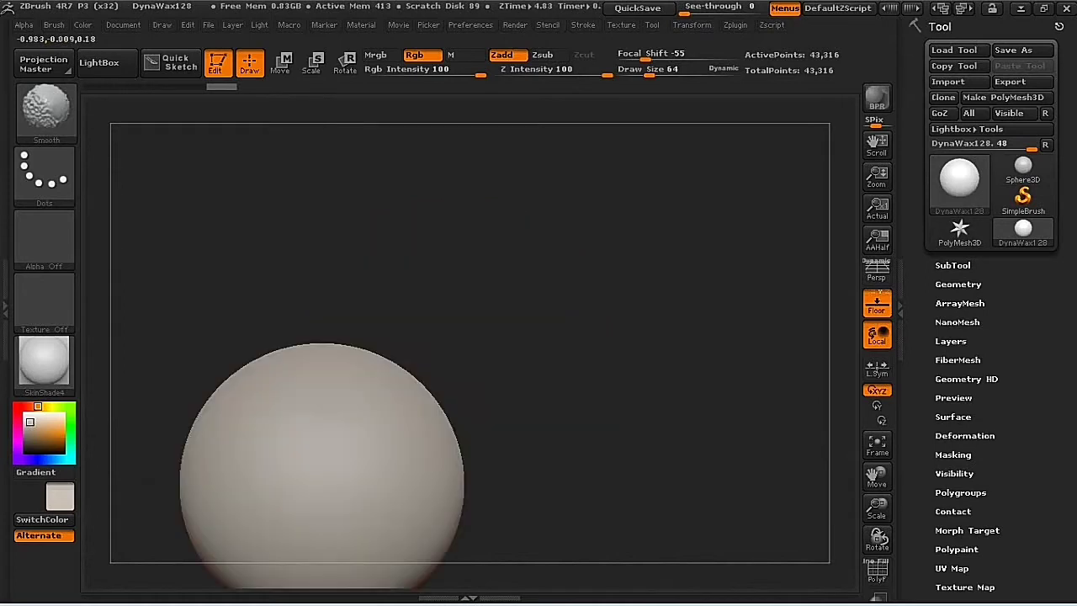
left_click_drag(374, 249, 455, 253, "shift")
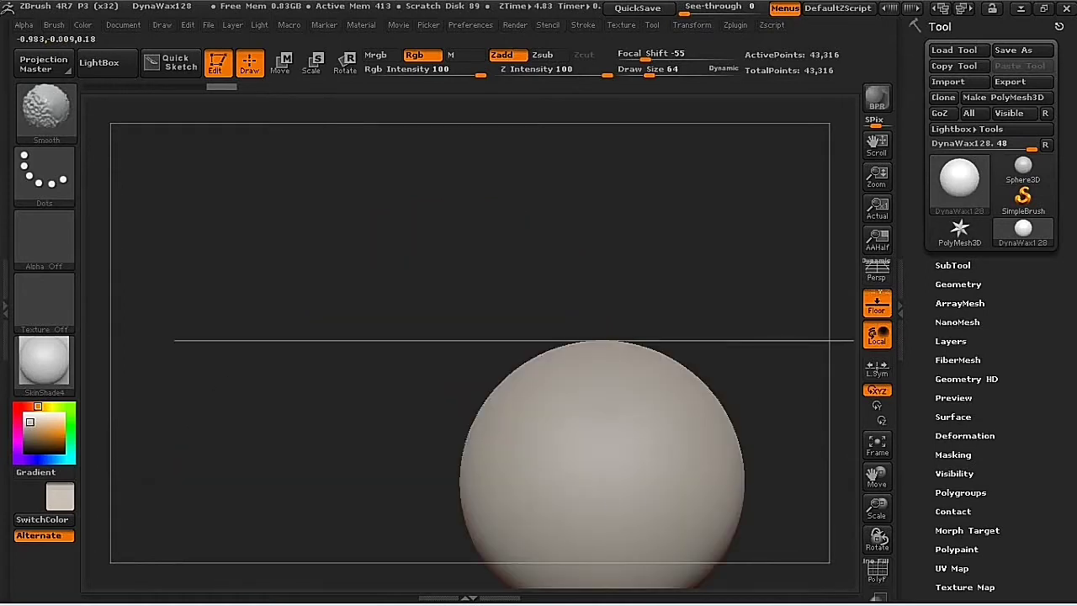
mouse_move(654, 468)
right_mouse_down("shift")
mouse_move(706, 475)
mouse_move(673, 412)
right_mouse_up("shift")
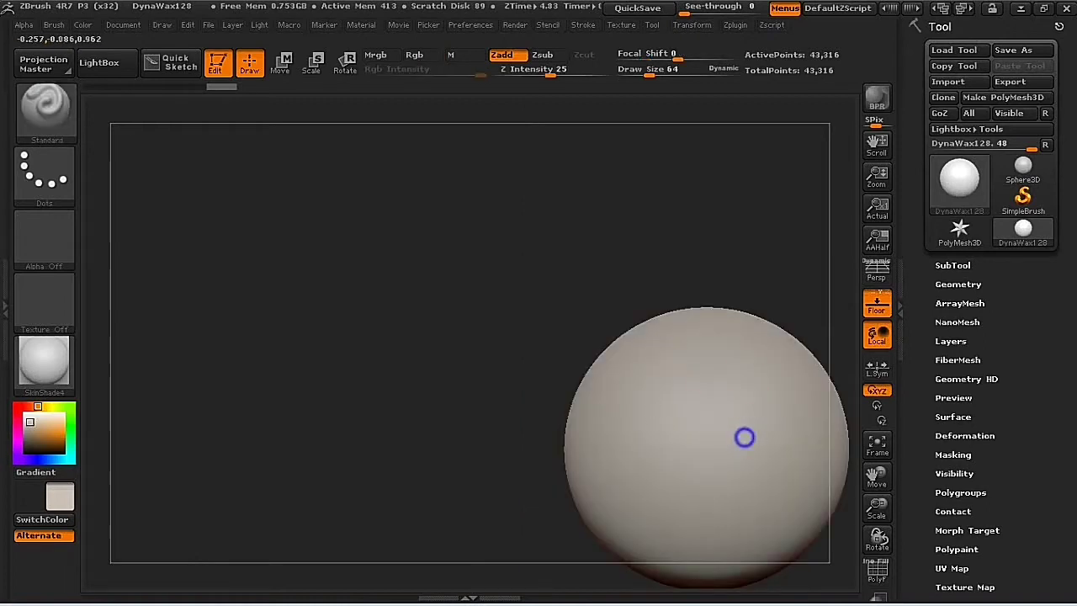
mouse_move(745, 438)
right_mouse_down("alt")
mouse_move(696, 386)
mouse_move(642, 362)
mouse_move(480, 347)
right_mouse_up("alt")
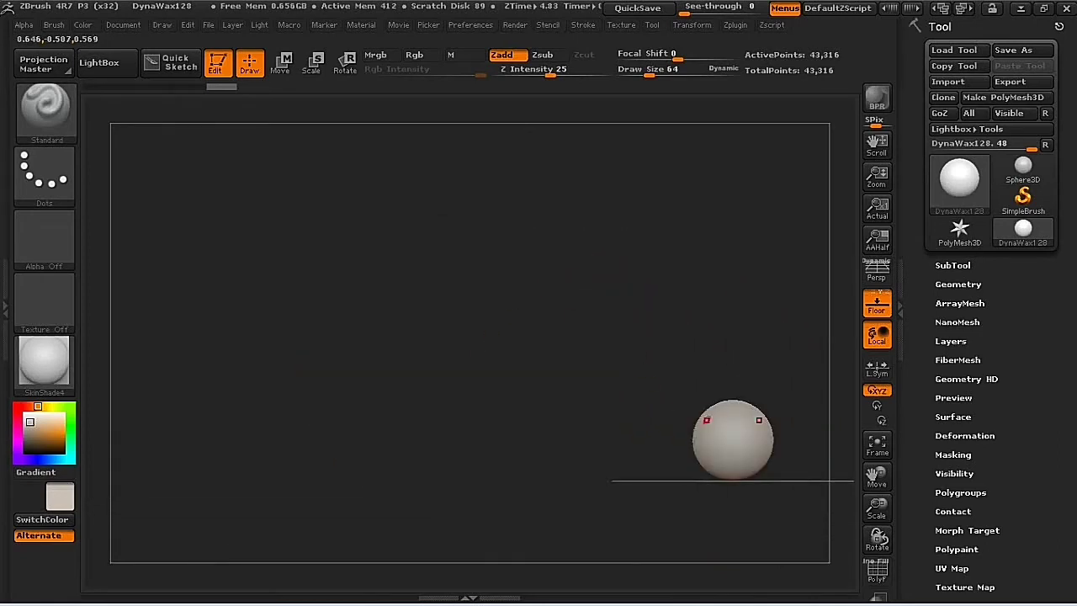
right_click_drag(760, 419, 477, 367, "alt")
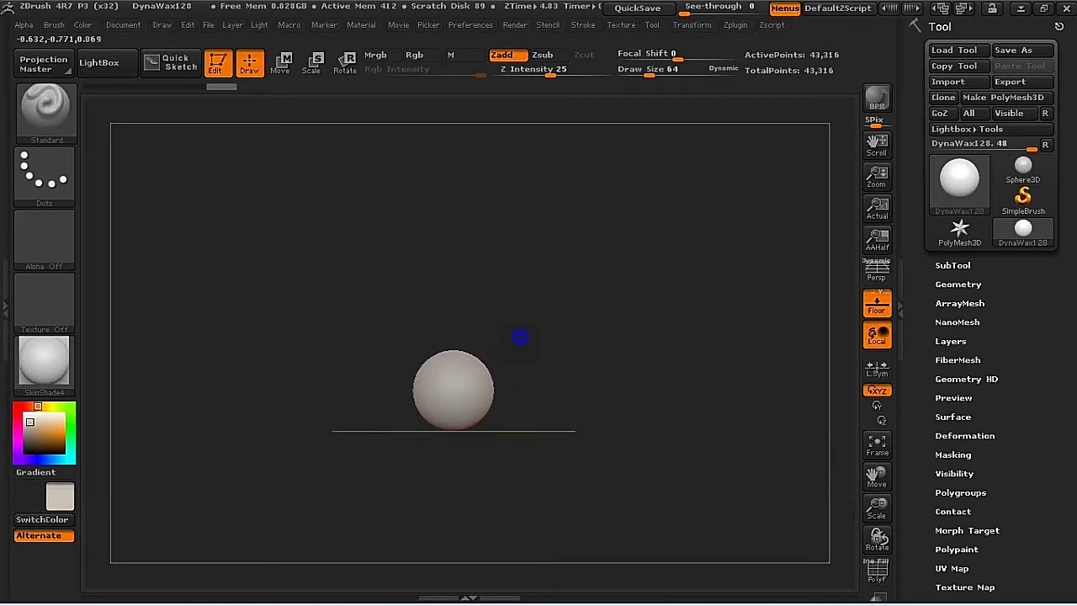
left_click_drag(519, 337, 496, 393)
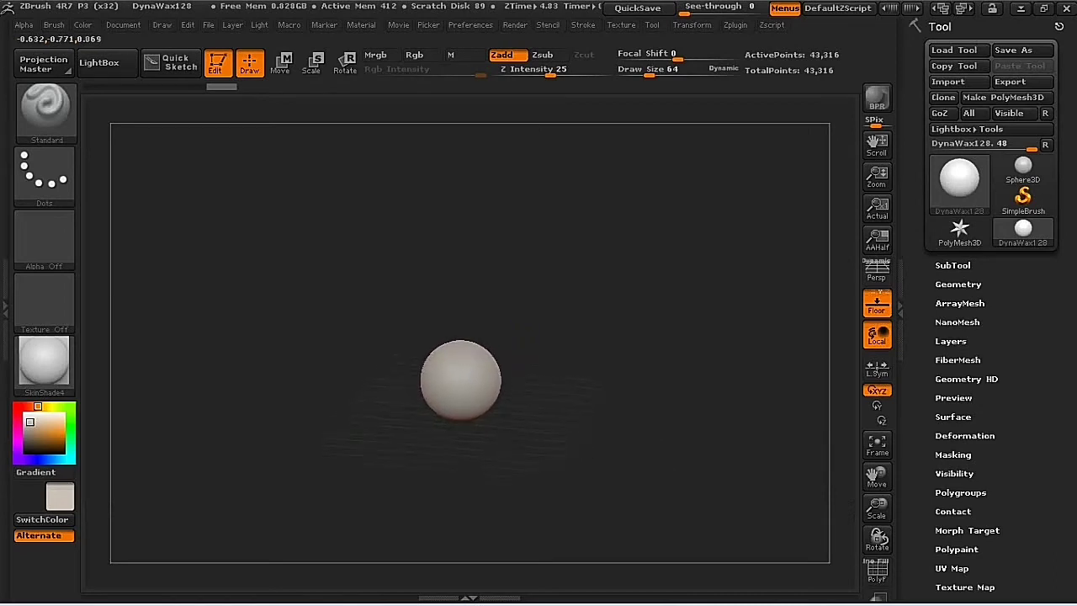
Hide the floor grid and show it again.
left_click(875, 305)
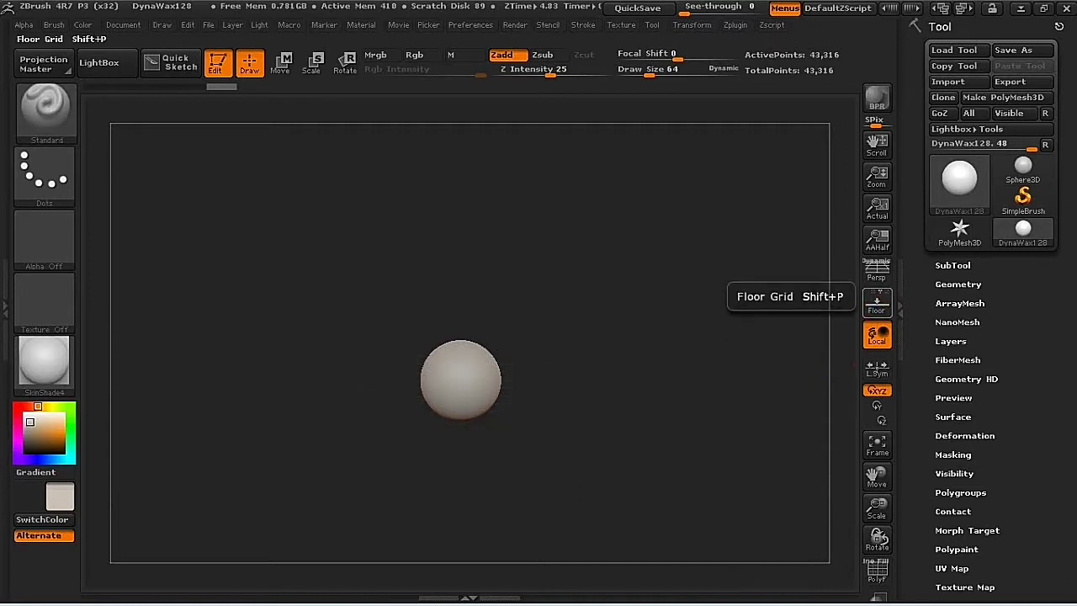
left_click(876, 304)
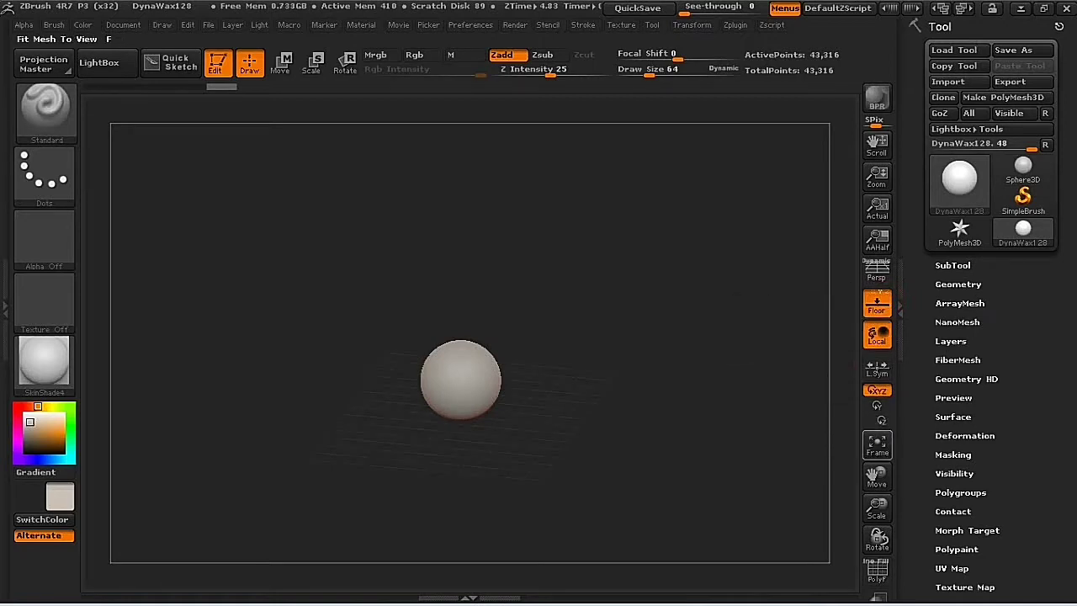
Fit the sphere to the view, reposition and scale it down in view, and orbit slightly around it.
left_click(876, 444)
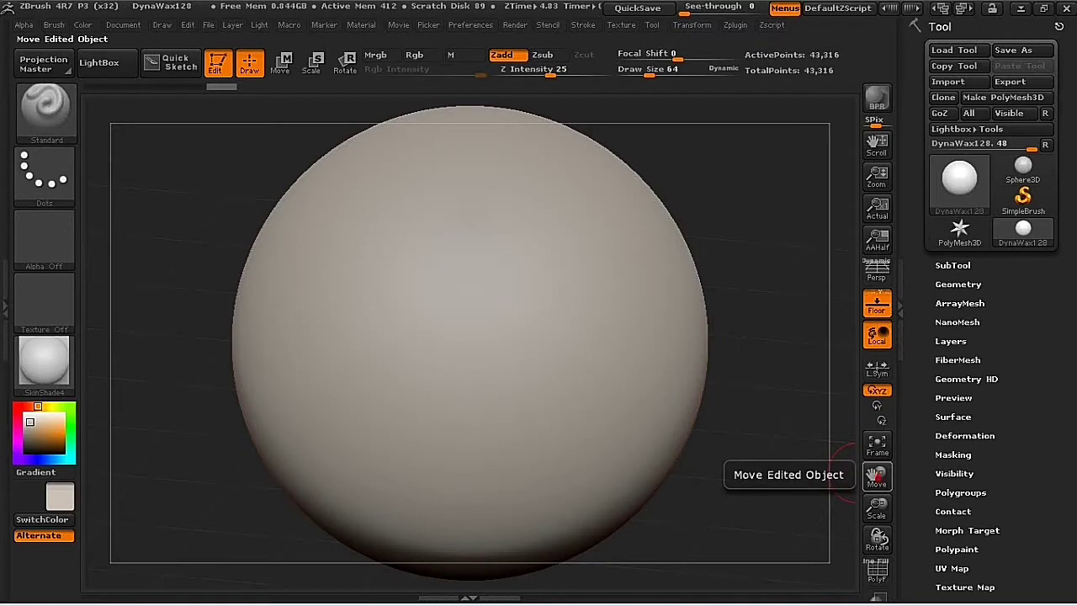
mouse_move(873, 475)
left_mouse_down()
mouse_move(886, 539)
mouse_move(873, 536)
left_mouse_up()
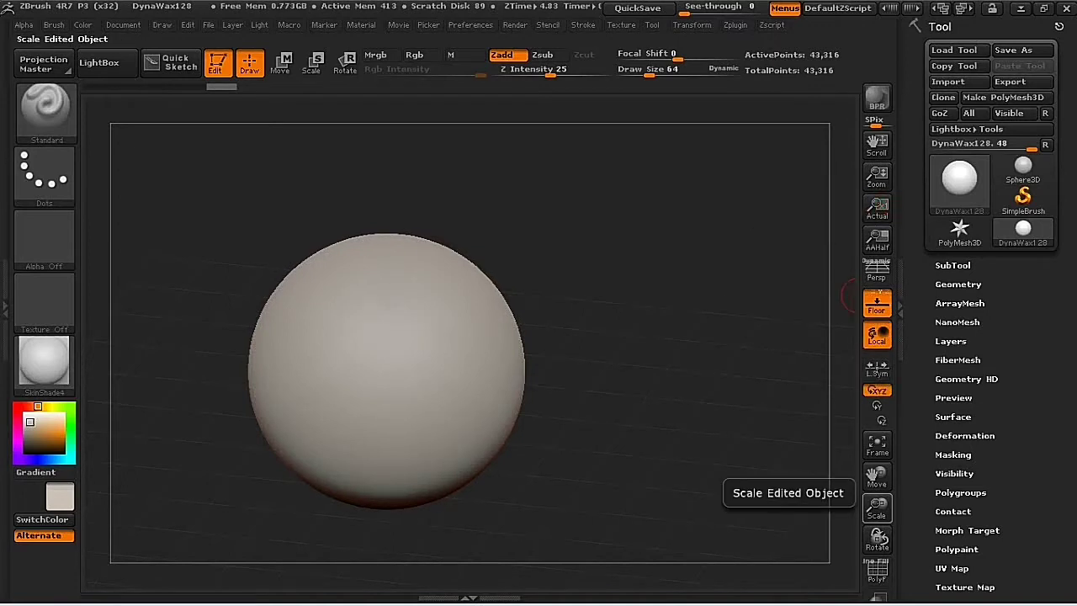
left_click_drag(742, 368, 734, 377)
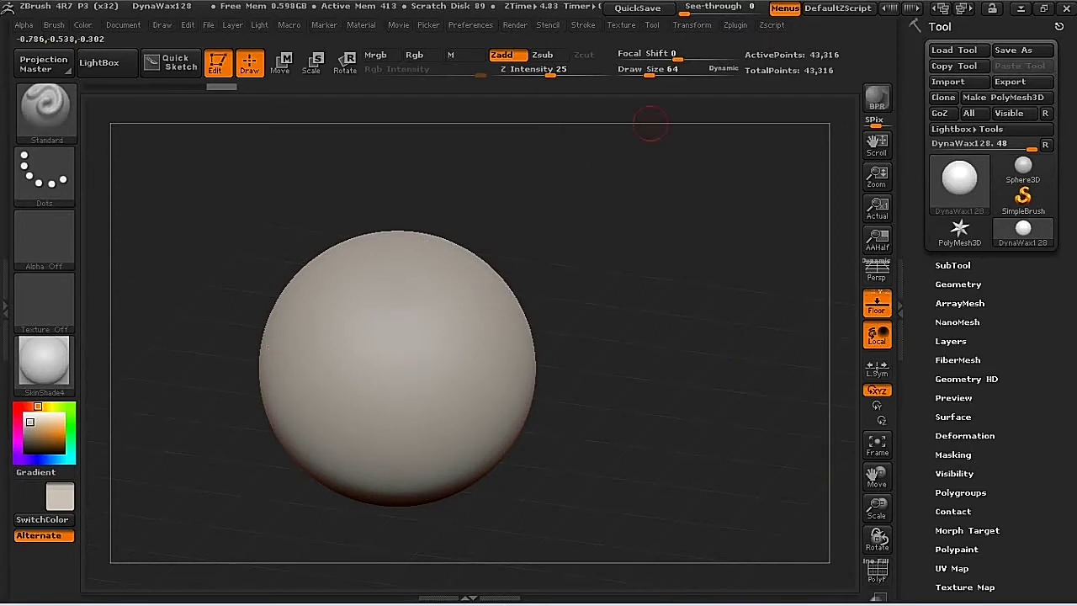
Try sculpting freehand Standard brush strokes across the sphere's front with X symmetry turned off.
left_click(653, 23)
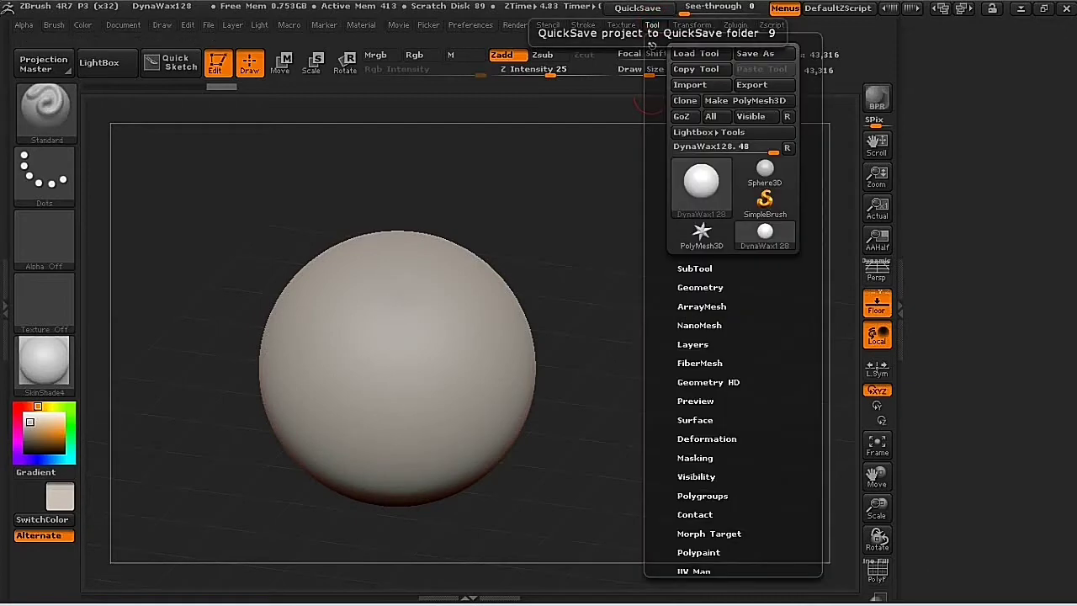
left_click(688, 24)
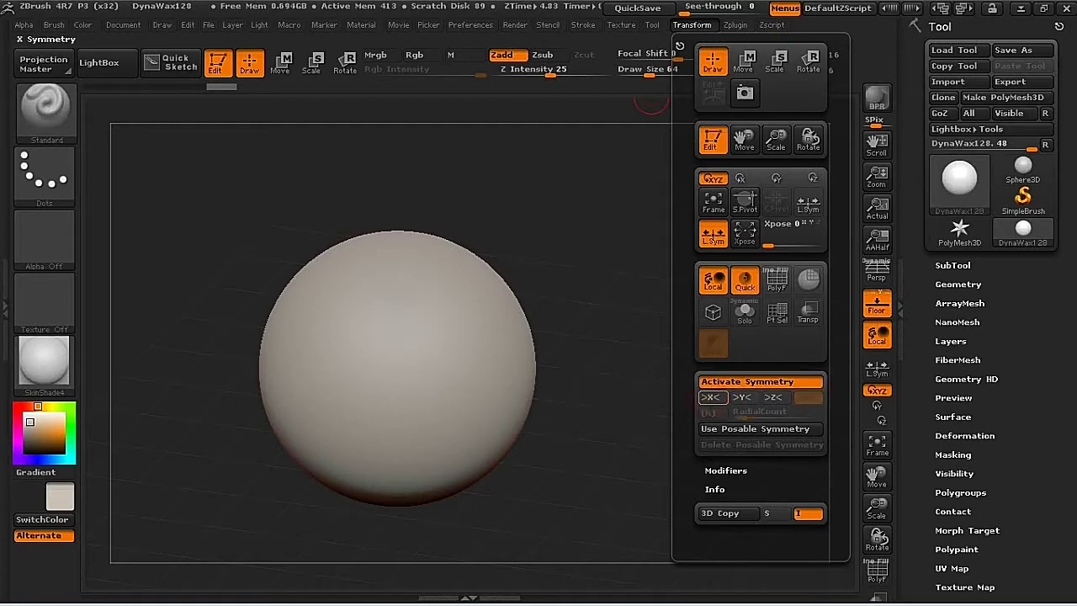
mouse_move(392, 308)
left_mouse_down()
mouse_move(395, 367)
mouse_move(453, 461)
mouse_move(458, 345)
mouse_move(350, 387)
mouse_move(287, 308)
left_mouse_up()
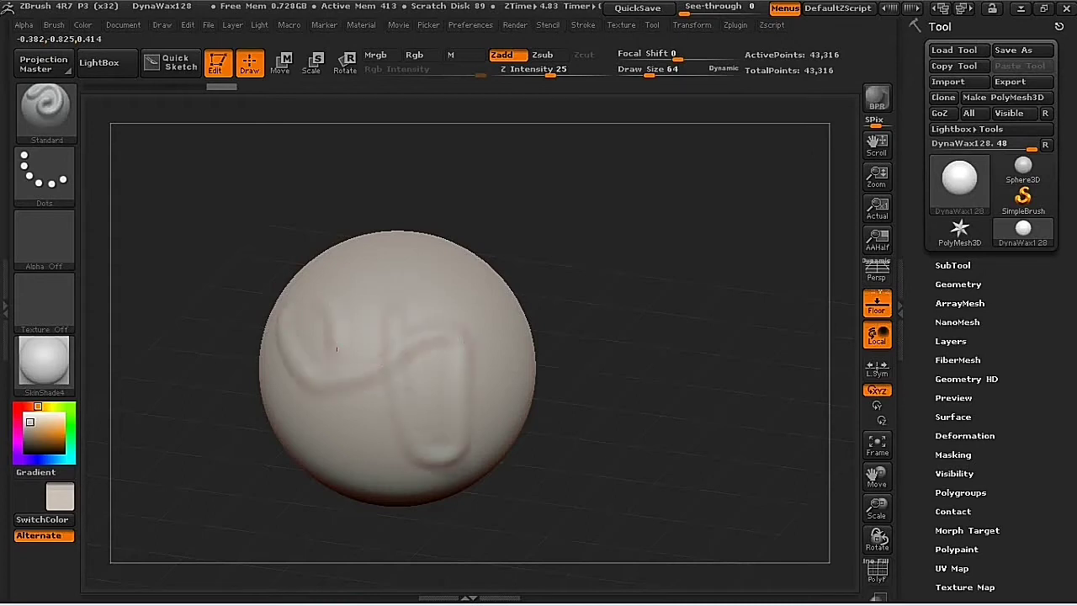
left_click_drag(337, 349, 350, 454)
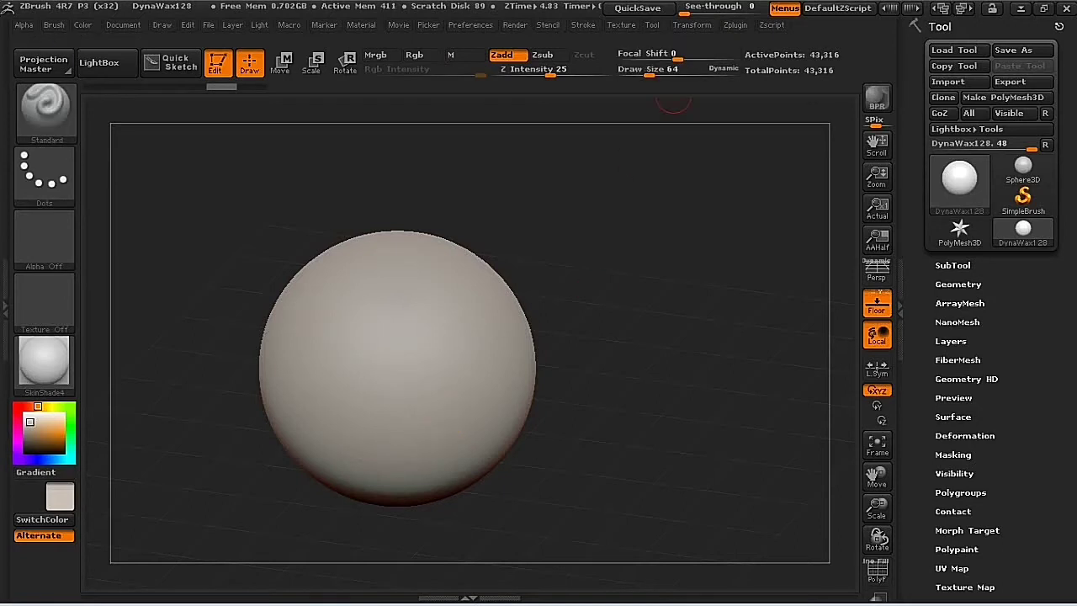
Turn X-axis symmetry back on and sculpt mirrored Standard brush strokes on the front of the sphere.
left_click(691, 25)
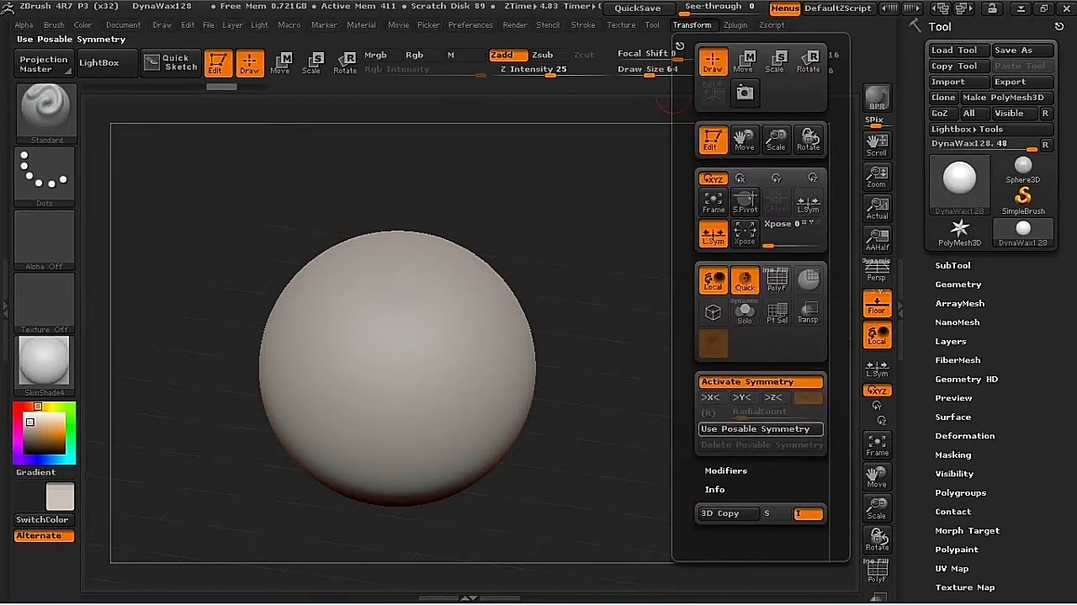
left_click(741, 397)
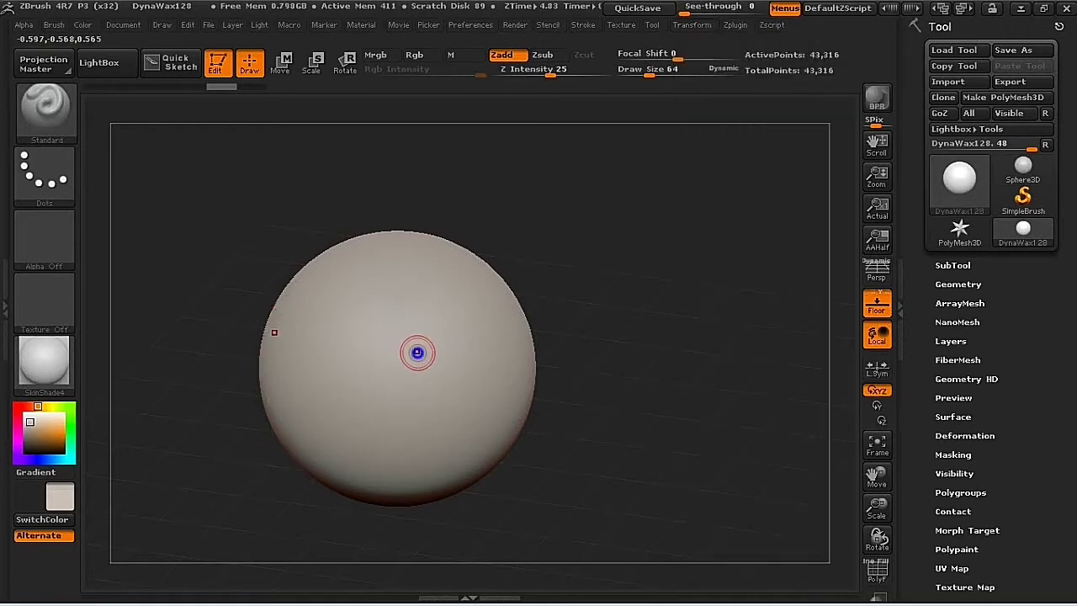
right_click_drag(417, 353, 385, 353)
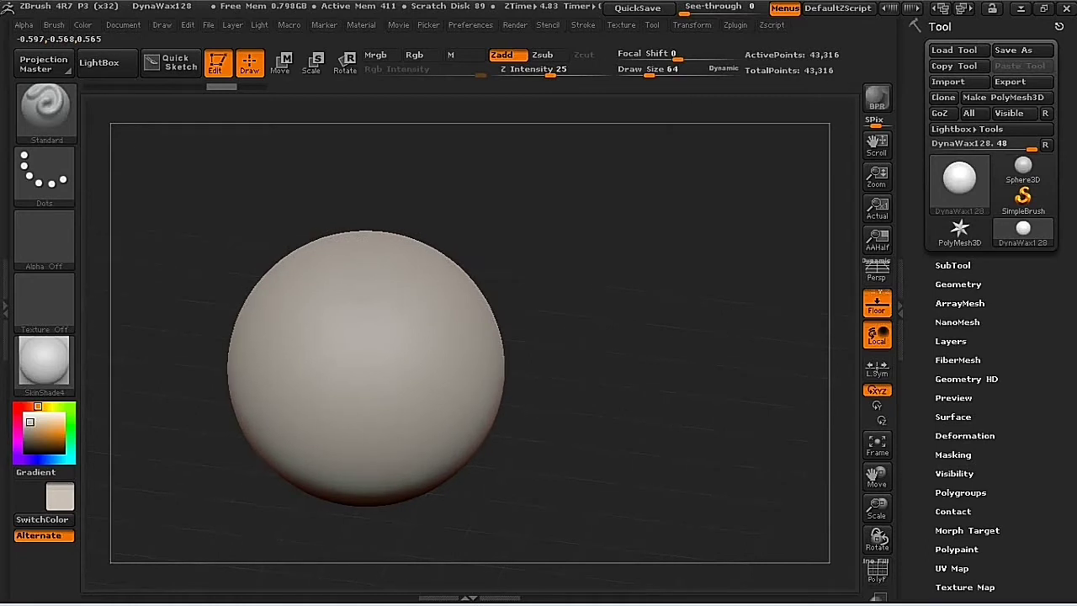
mouse_move(378, 298)
left_mouse_down()
mouse_move(338, 422)
mouse_move(345, 454)
mouse_move(390, 440)
mouse_move(415, 412)
left_mouse_up()
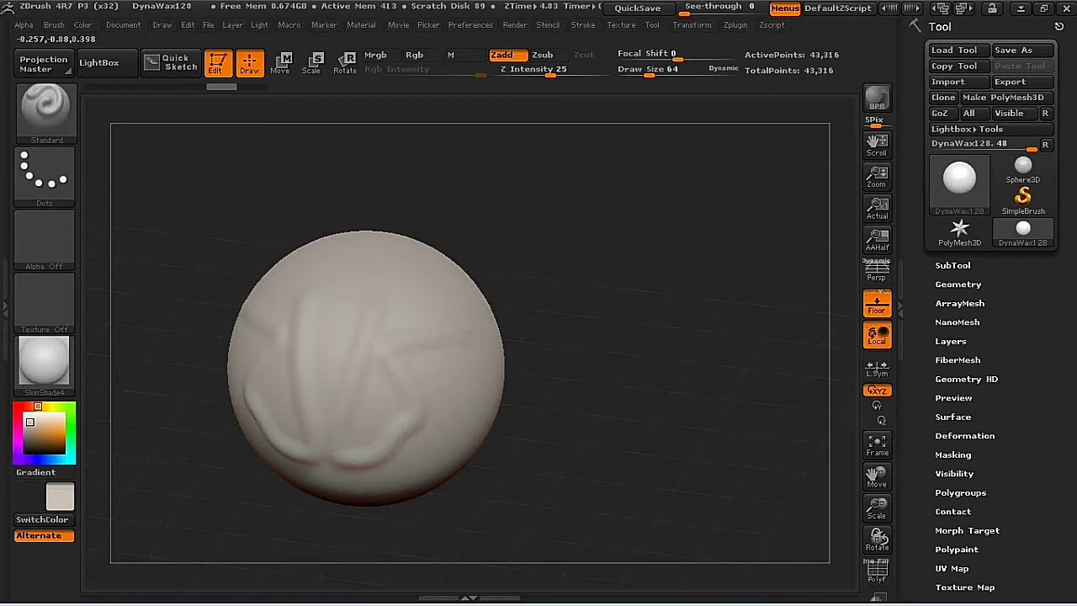
Add Y-axis symmetry alongside X and sculpt further Standard brush strokes across the middle and lower front of the sphere.
right_click_drag(427, 425, 473, 421)
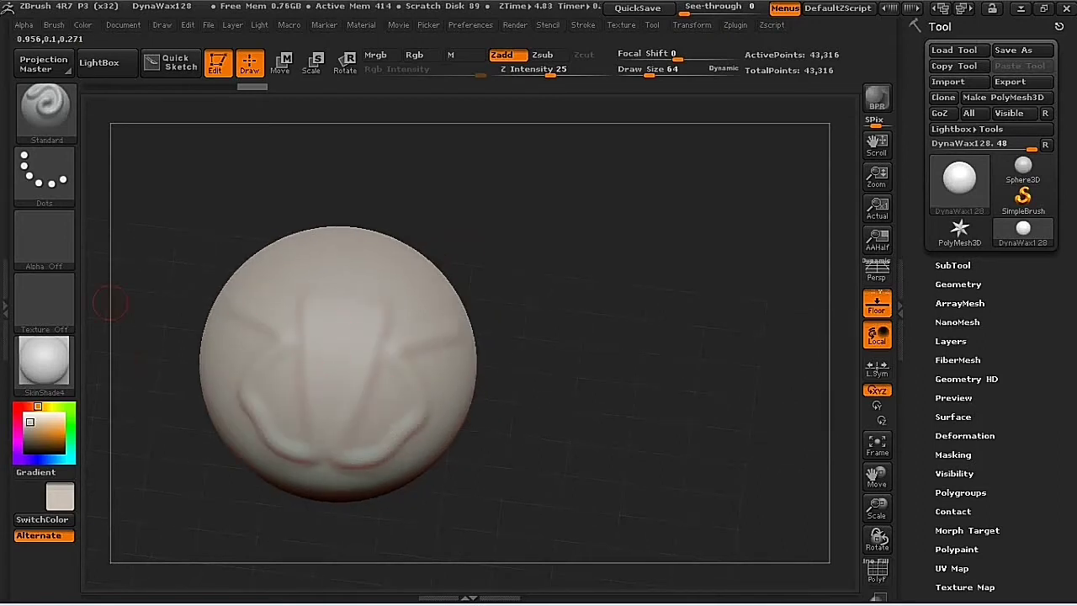
mouse_move(267, 382)
right_mouse_down("ctrl")
mouse_move(267, 454)
mouse_move(399, 194)
right_mouse_up("ctrl")
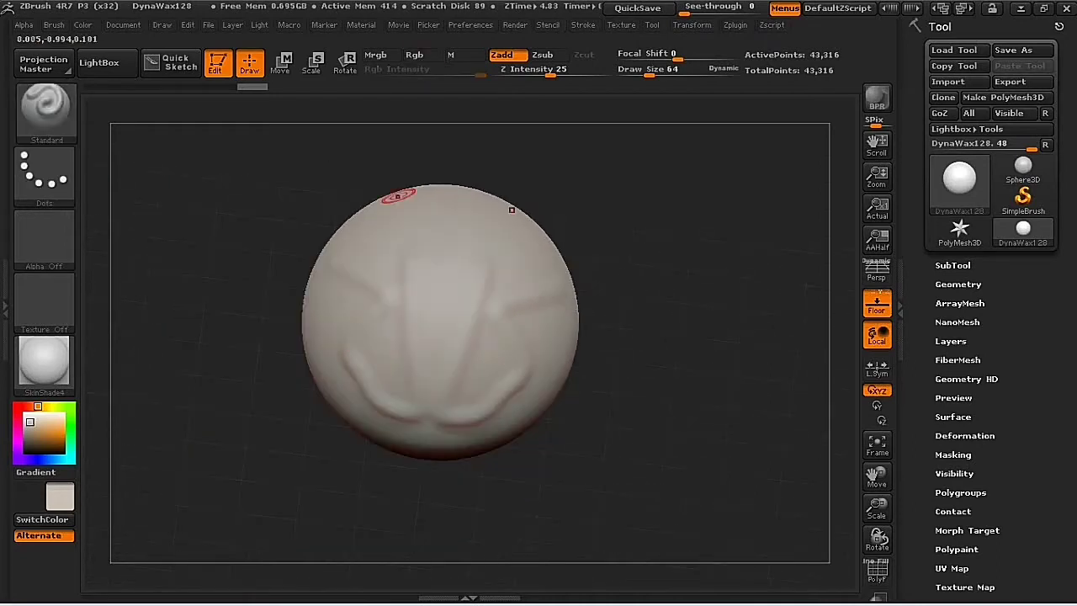
mouse_move(511, 262)
right_mouse_down("ctrl")
mouse_move(510, 236)
mouse_move(510, 264)
mouse_move(603, 216)
right_mouse_up("ctrl")
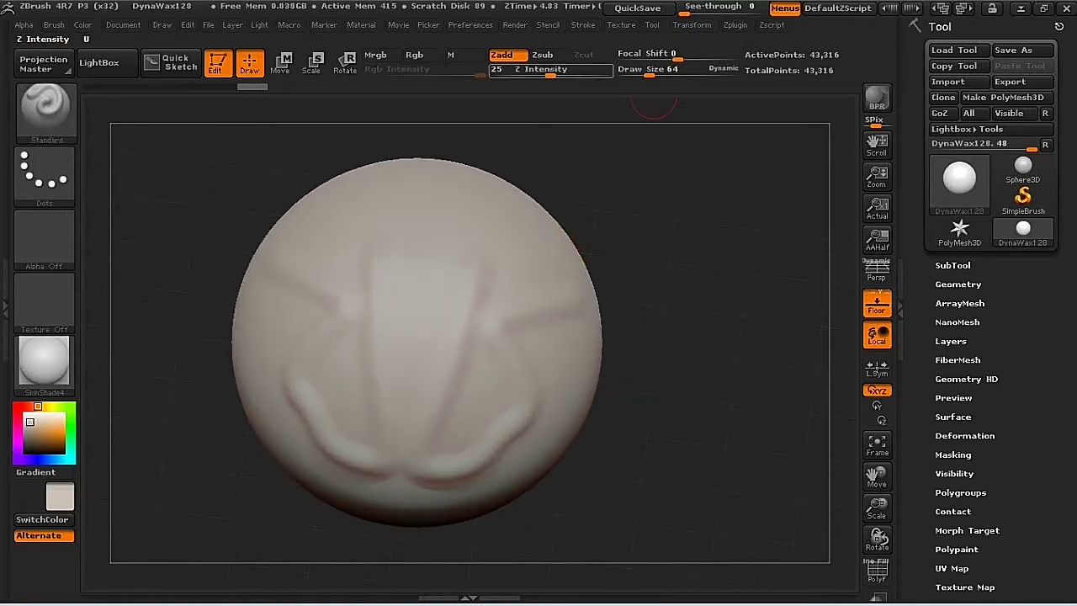
left_click(691, 26)
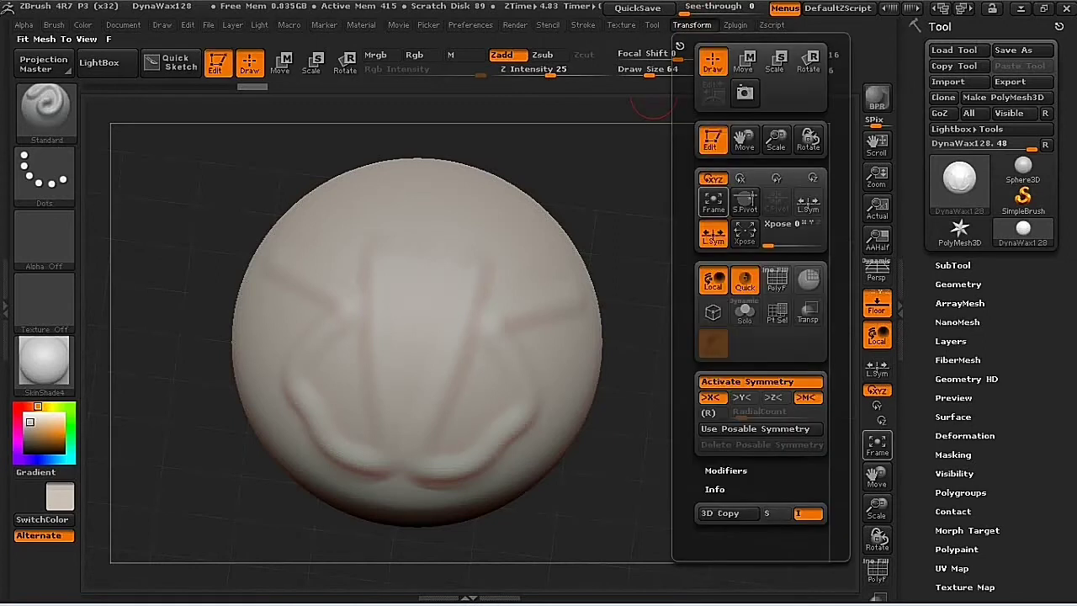
left_click(743, 397)
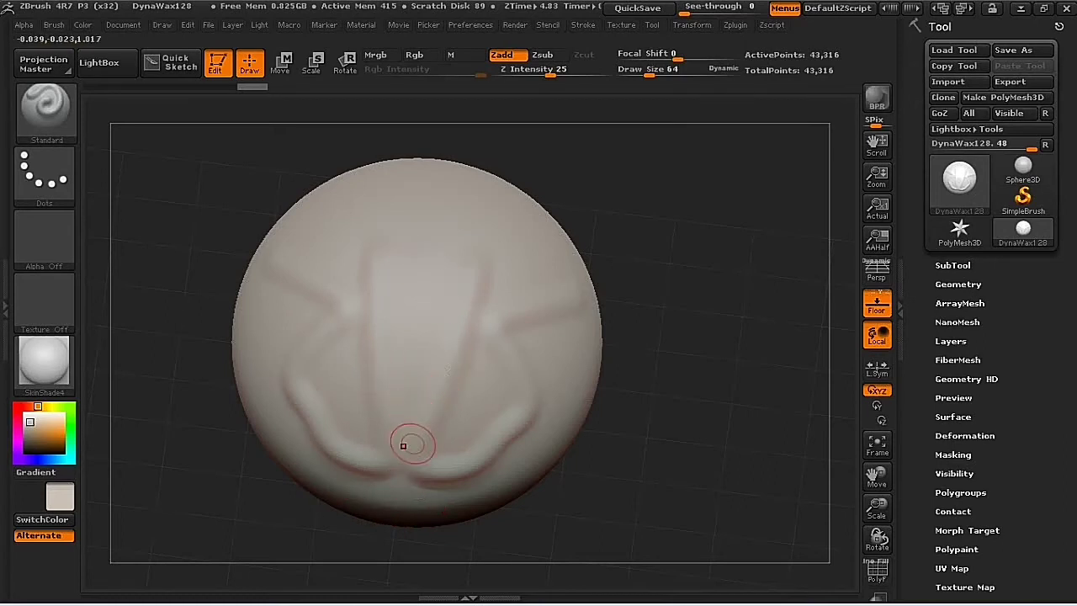
left_click_drag(433, 487, 540, 476)
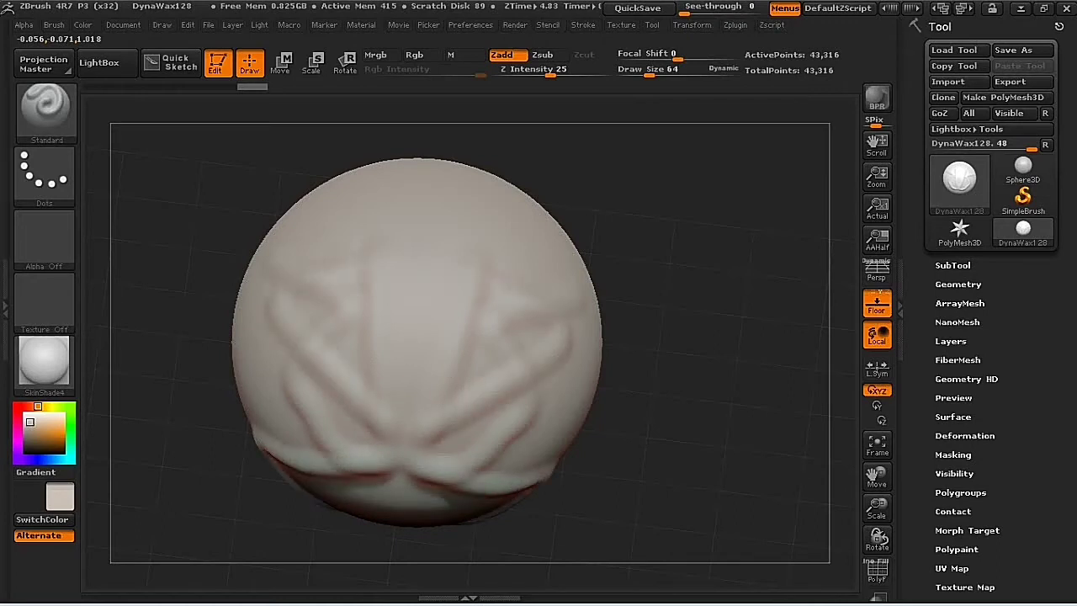
mouse_move(470, 292)
left_mouse_down()
mouse_move(441, 431)
mouse_move(522, 439)
left_mouse_up()
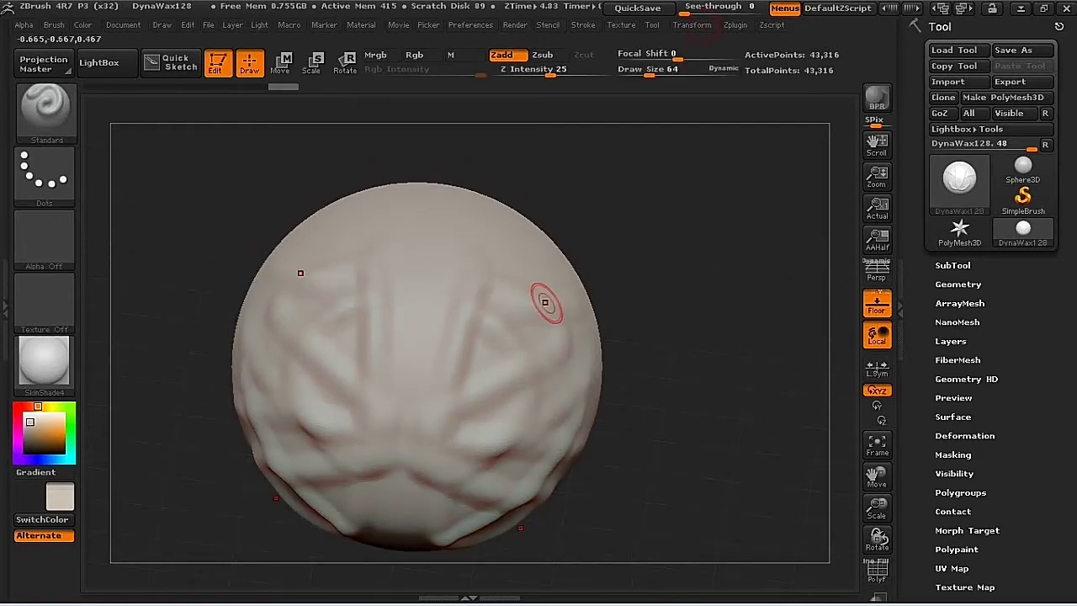
Add Z-axis symmetry and sculpt more Standard brush strokes over the upper and central front of the sphere.
left_click(693, 25)
left_click(773, 397)
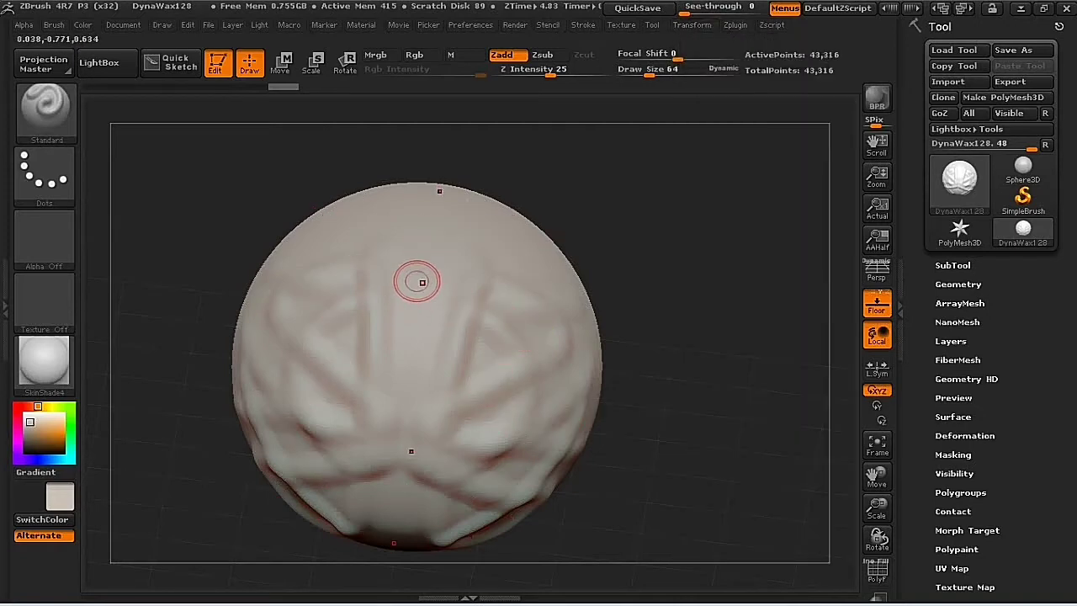
left_click_drag(455, 283, 524, 288)
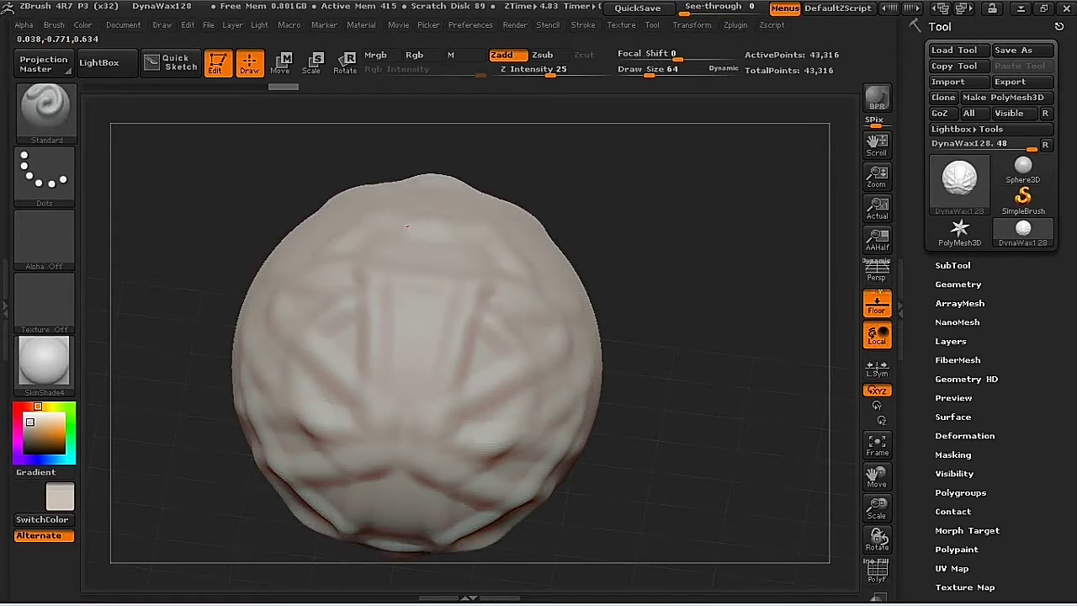
left_click_drag(405, 252, 408, 503)
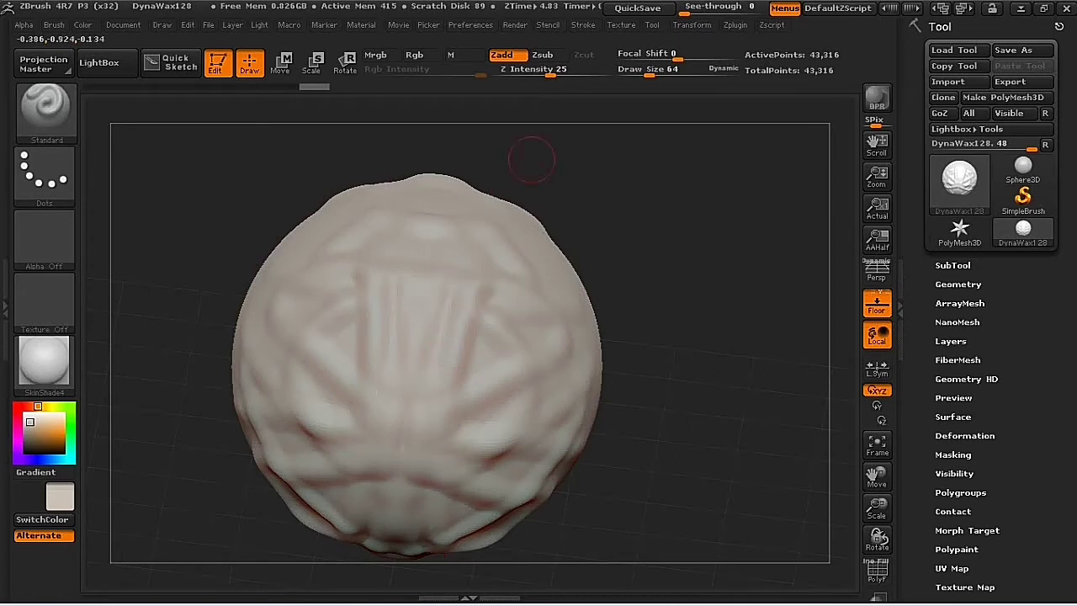
Set Z Intensity to 73 and sculpt a tall vertical ridge down the front and a horizontal ridge across the middle.
left_click(548, 73)
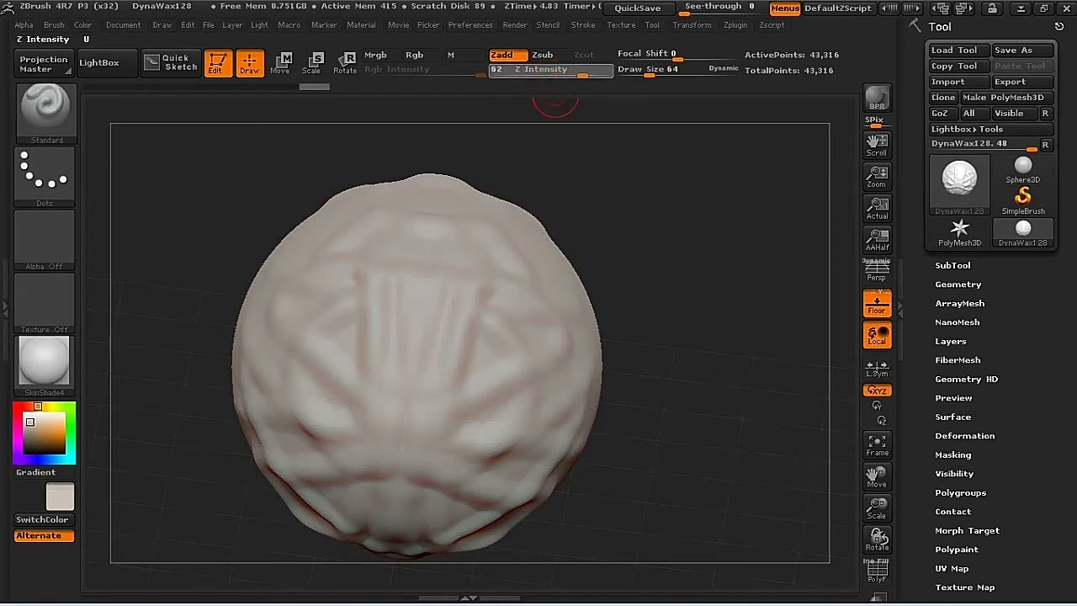
left_click_drag(548, 74, 597, 74)
left_click_drag(419, 217, 421, 471)
mouse_move(406, 433)
left_mouse_down()
mouse_move(564, 433)
mouse_move(612, 362)
left_mouse_up()
Set Z Intensity to 1 and brush faint strokes along the vertical ridge on the front of the sphere.
left_click_drag(598, 74, 591, 74)
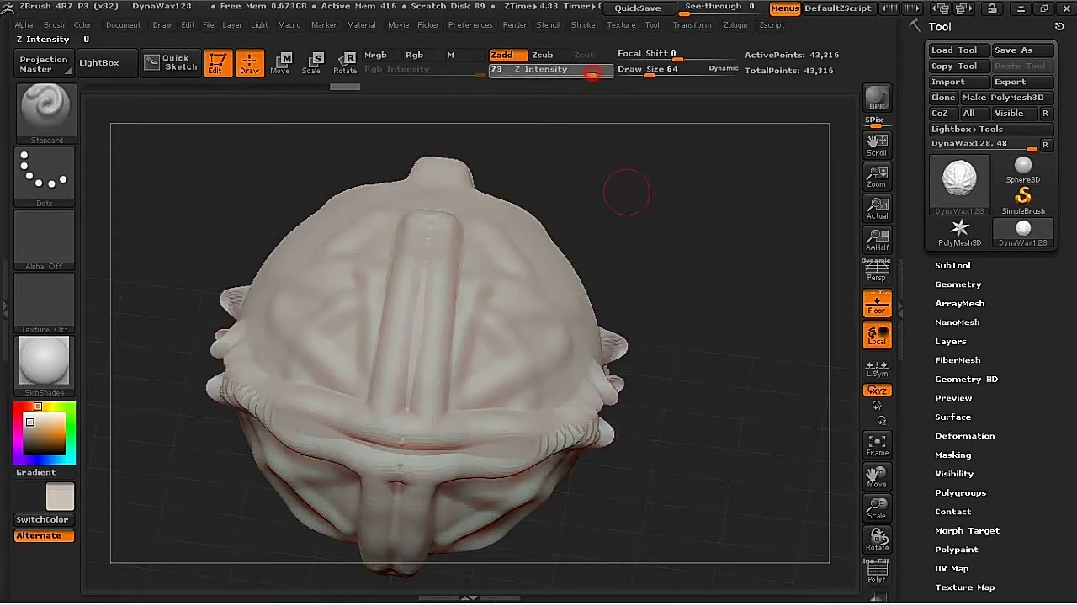
left_click_drag(396, 410, 401, 410)
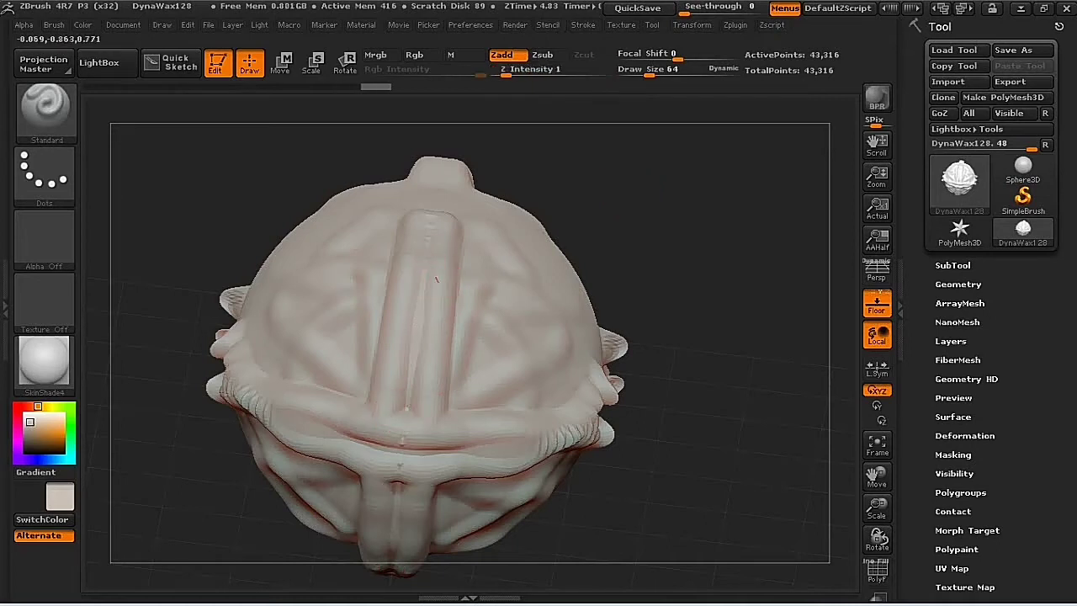
left_click_drag(432, 286, 426, 249)
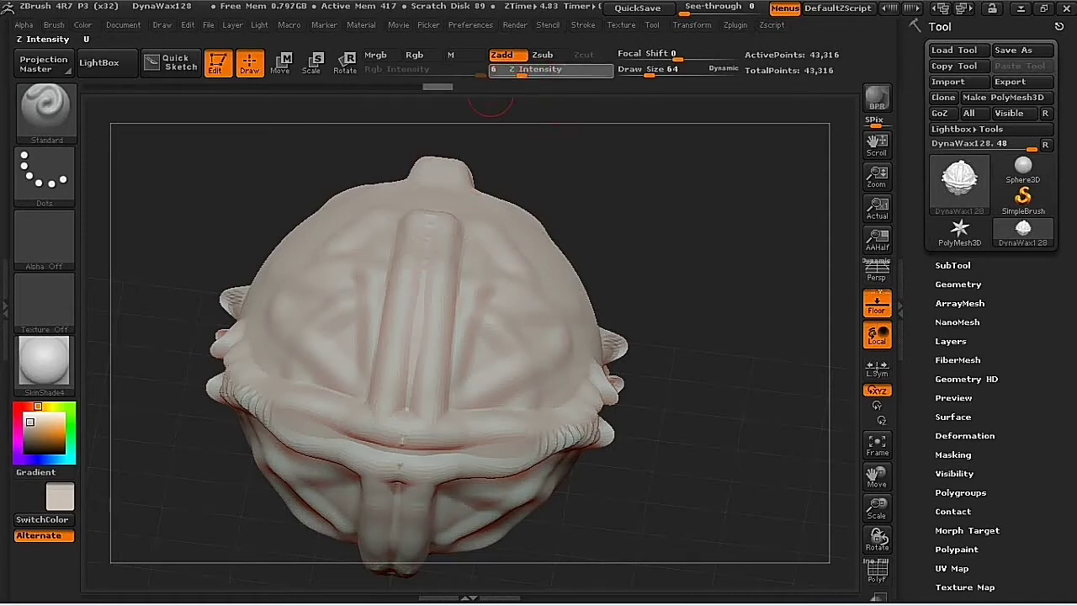
Sculpt strokes on the front beside the vertical ridge at Z Intensity 9, and again at Z Intensity 32.
left_click(501, 69)
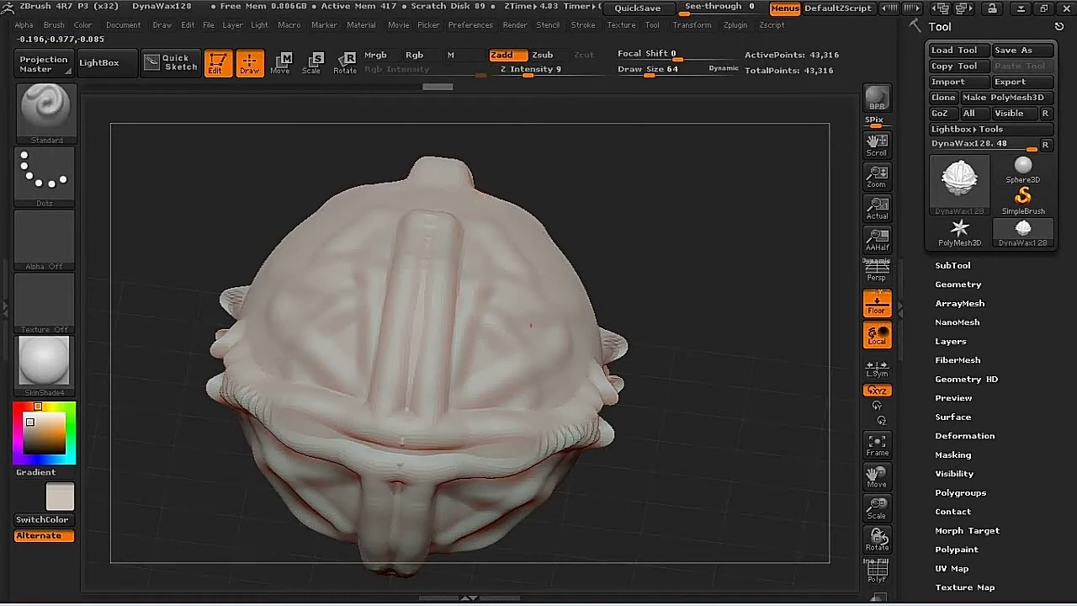
left_click_drag(531, 324, 551, 246)
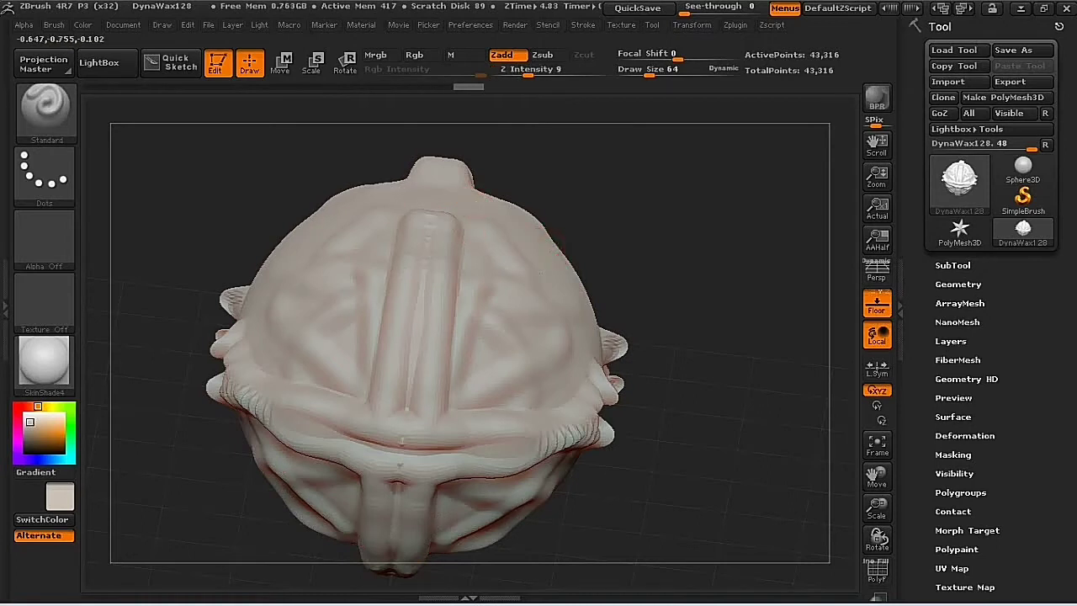
left_click_drag(529, 295, 496, 331)
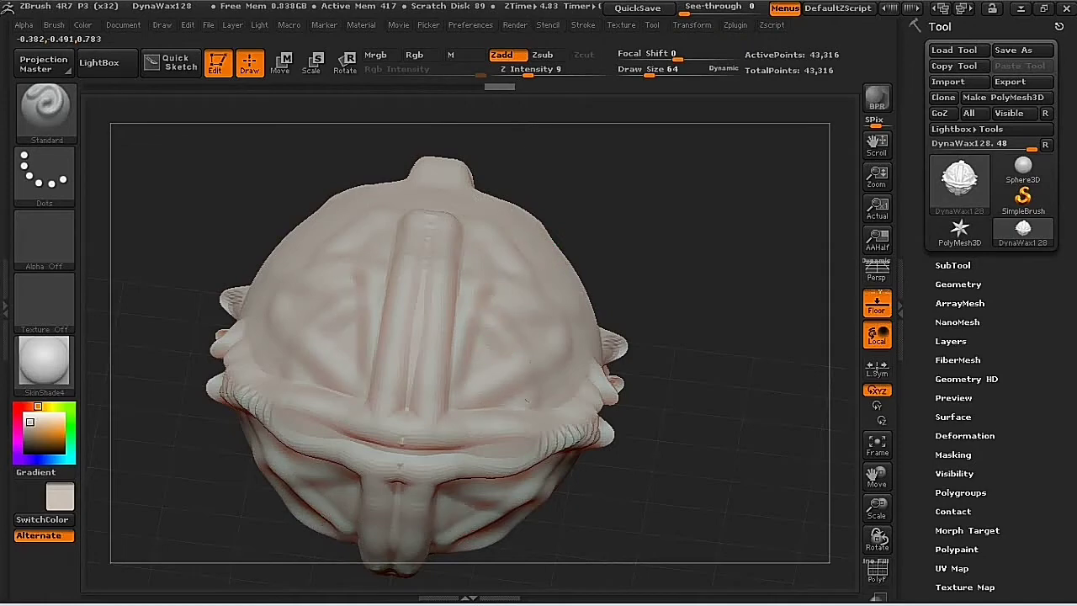
left_click_drag(527, 69, 548, 69)
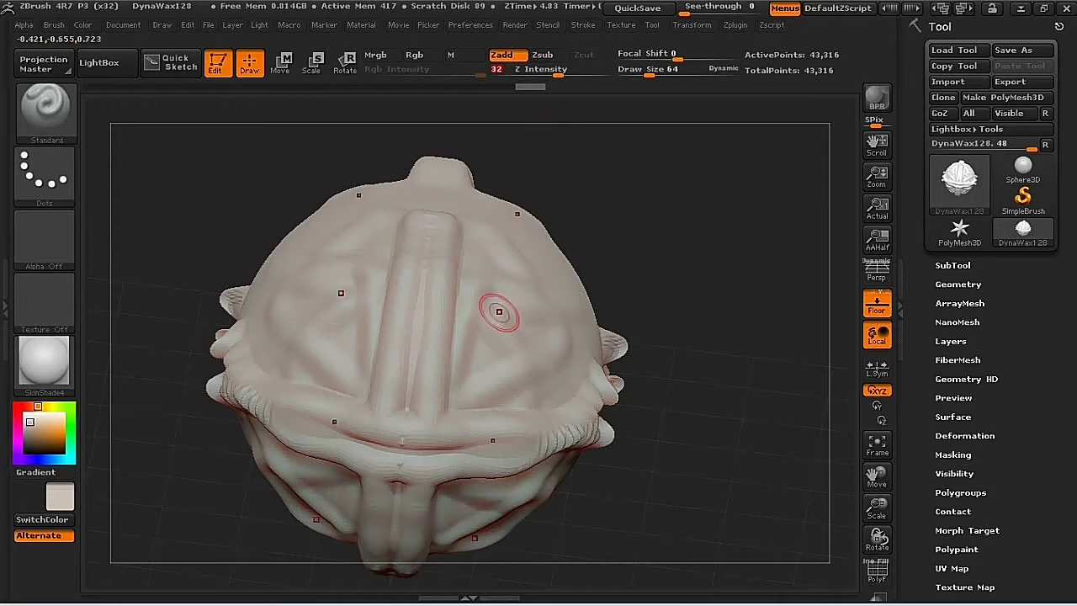
left_click_drag(493, 343, 479, 387)
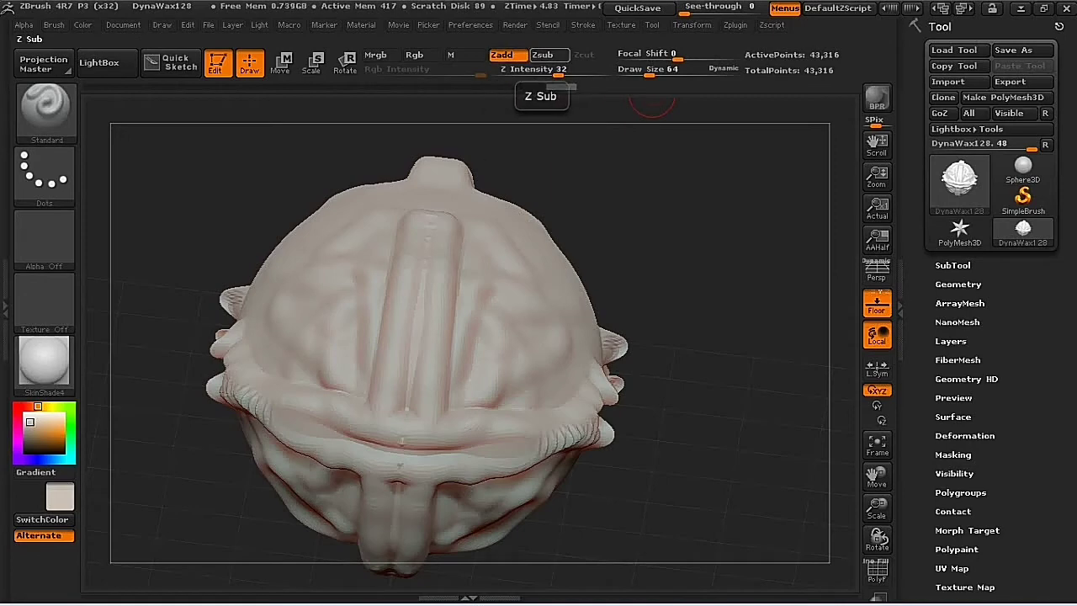
Carve grooves across the vertical ridge with Zsub, and build up the lower centre of the front with Zadd.
left_click(541, 55)
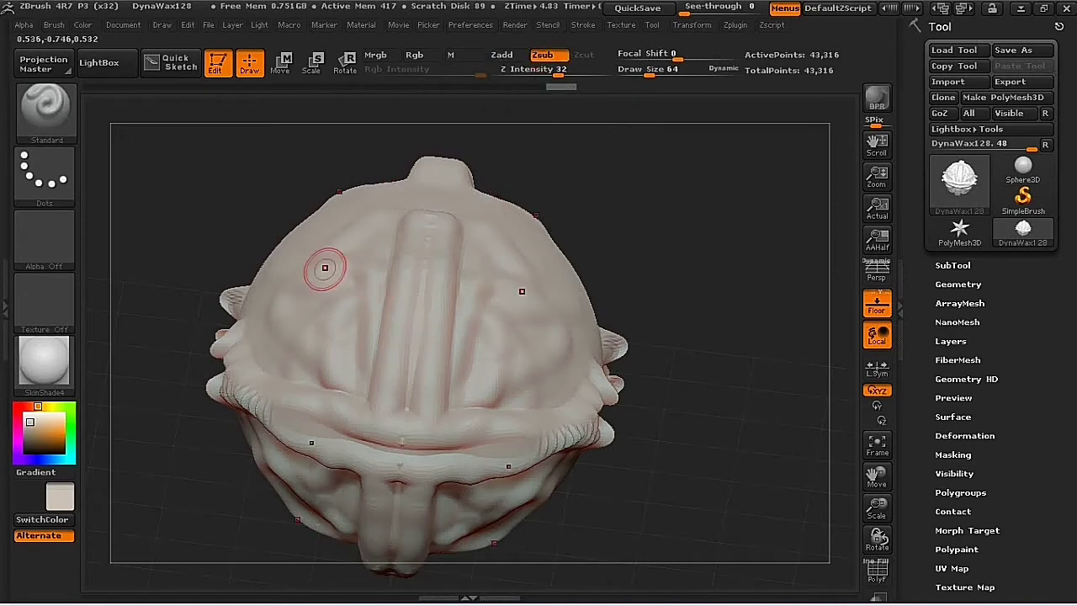
left_click_drag(332, 271, 506, 304)
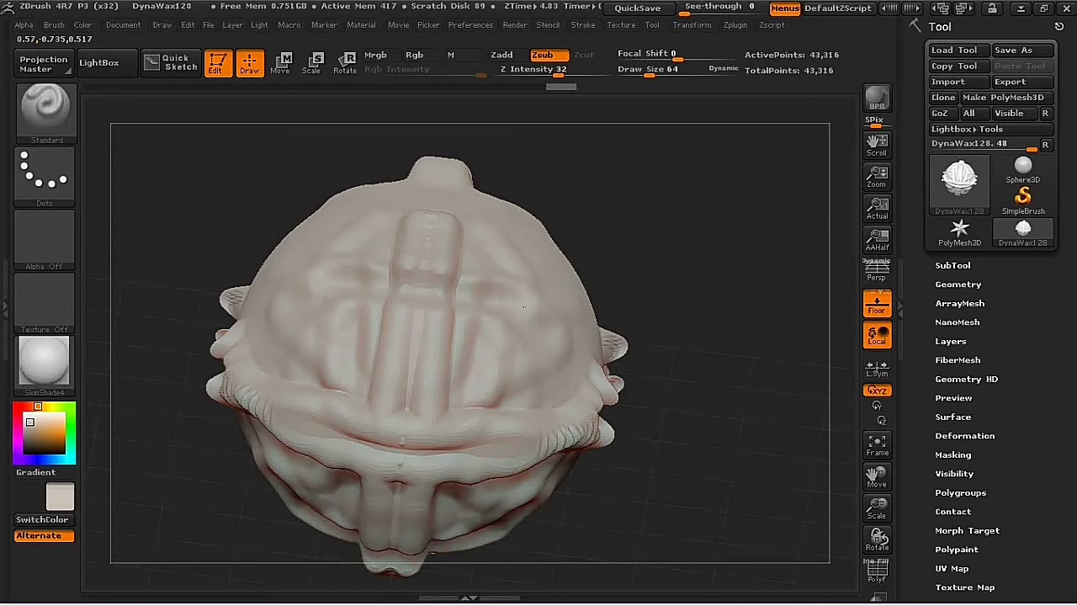
left_click_drag(492, 362, 380, 397)
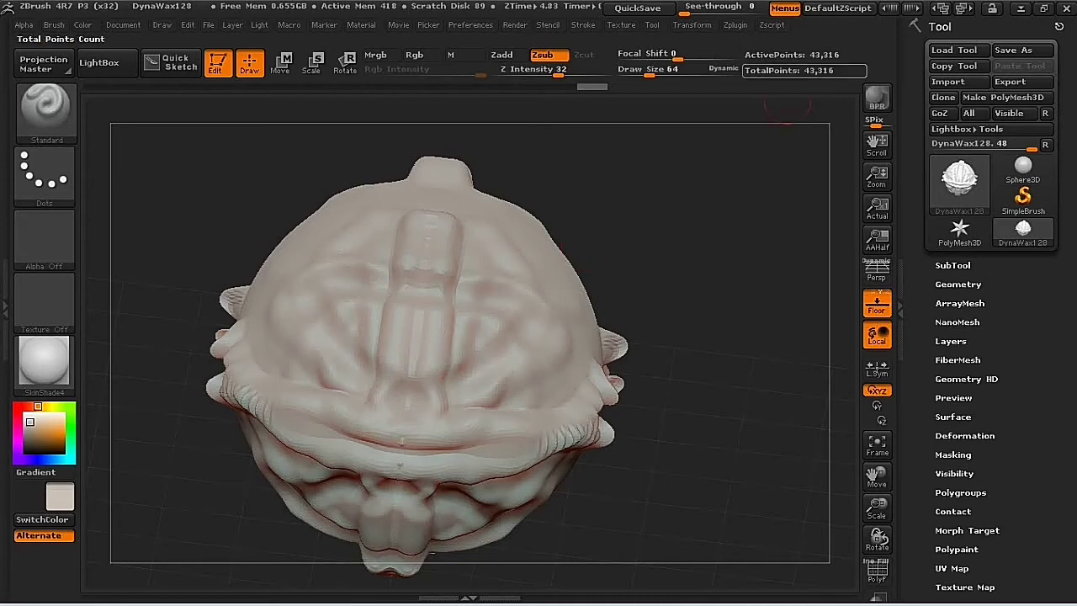
left_click(505, 56)
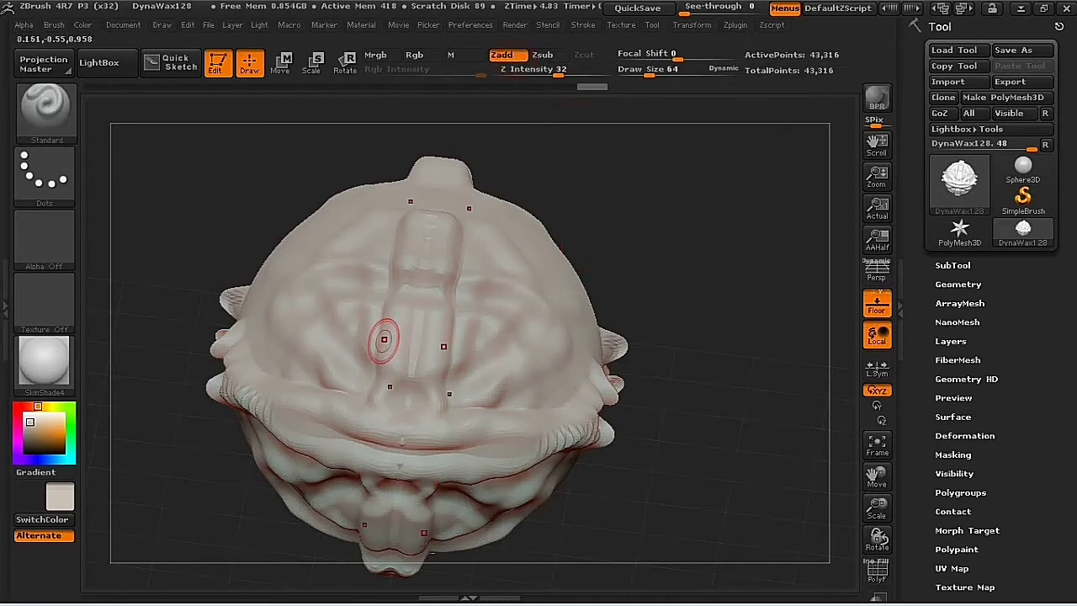
left_click_drag(395, 547, 402, 370)
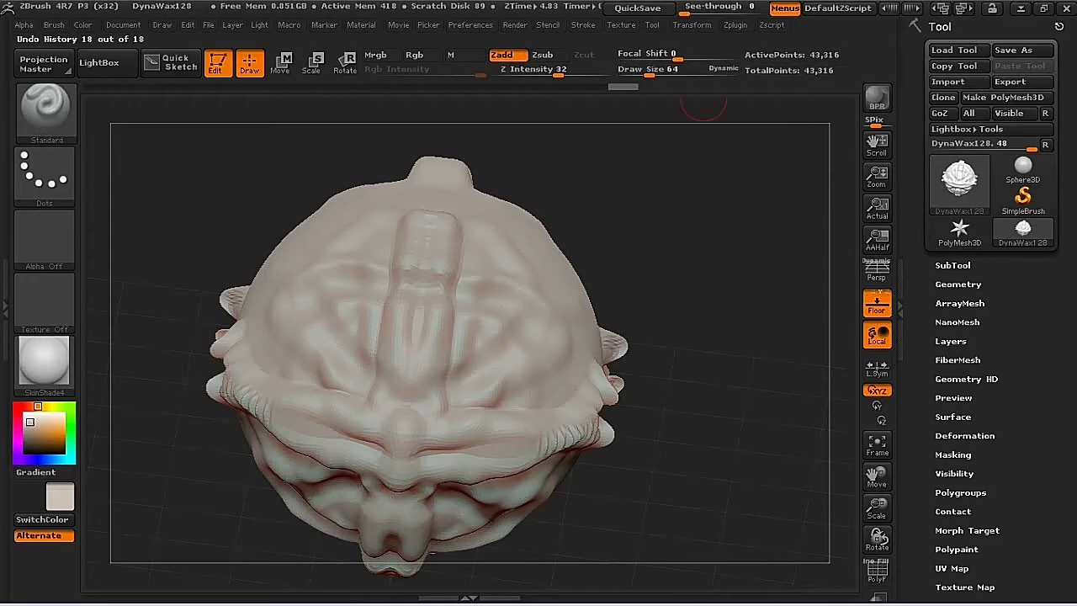
Set Focal Shift to -65 and sculpt raised strokes over the upper front of the sphere.
key("o")
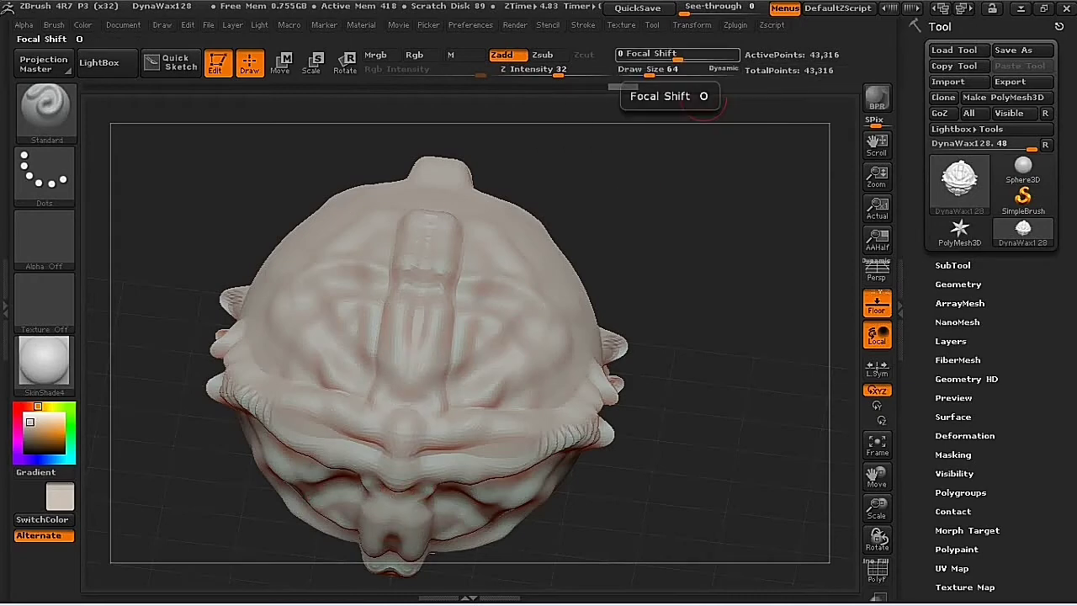
left_click(678, 58)
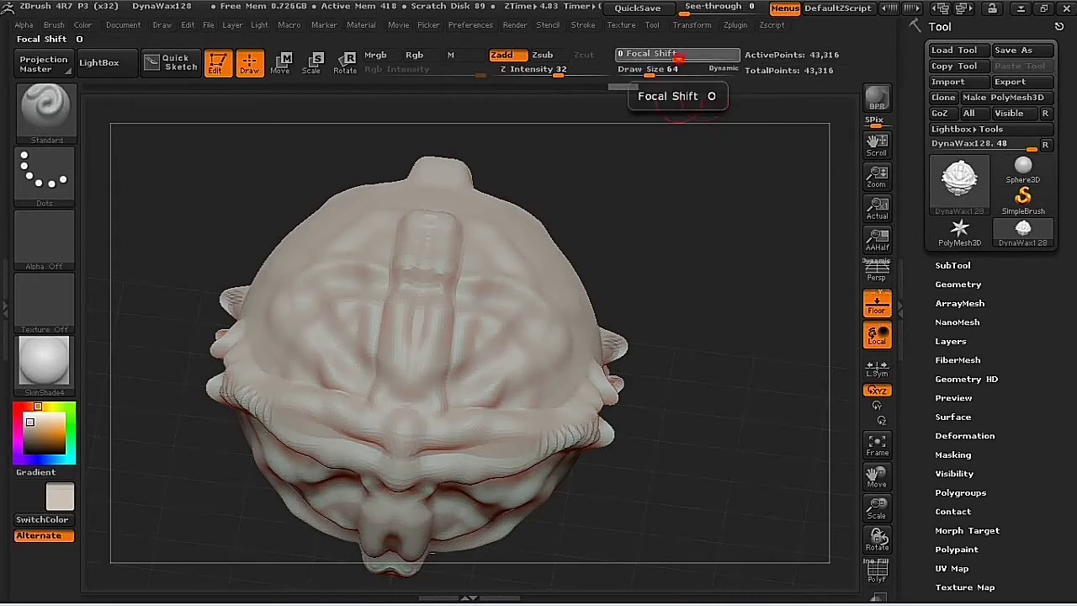
left_click_drag(678, 109, 660, 104)
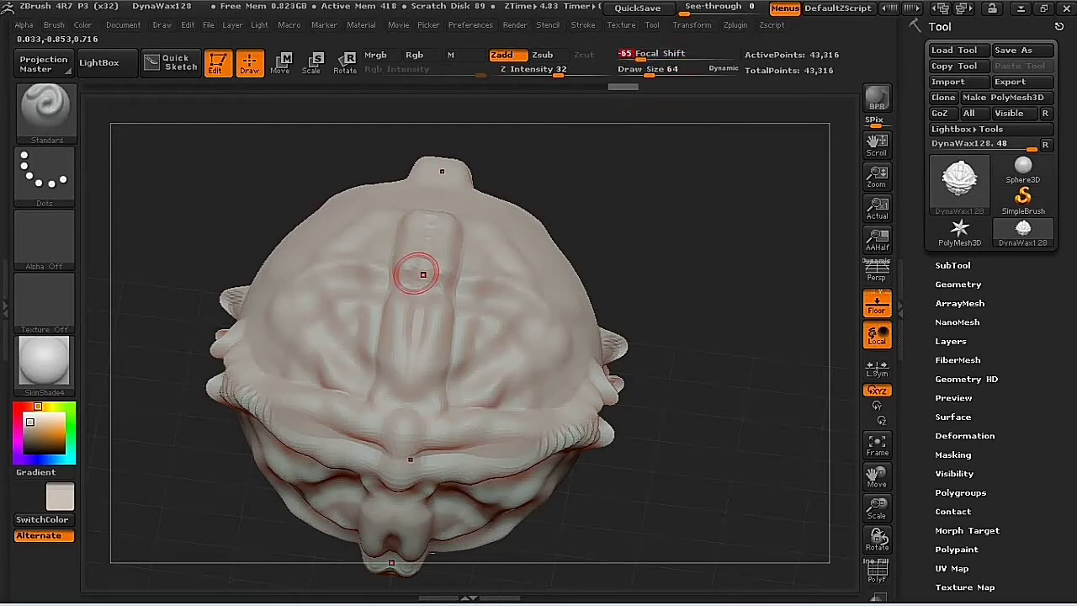
left_click_drag(435, 280, 482, 257)
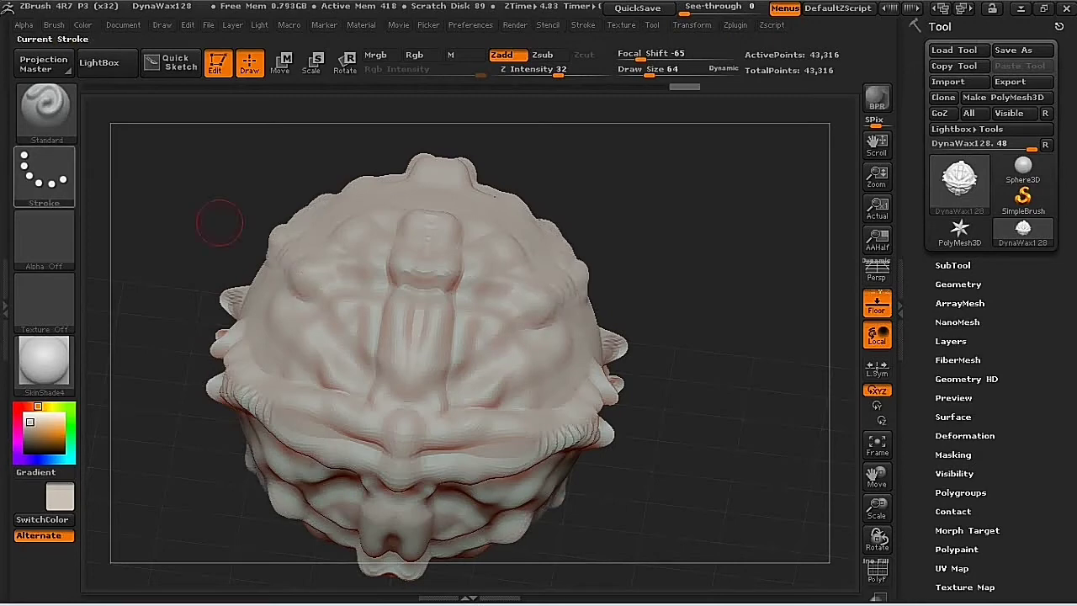
Change the stroke type to Color Spray and sculpt rough bumps over the front and top of the sphere.
left_click(44, 176)
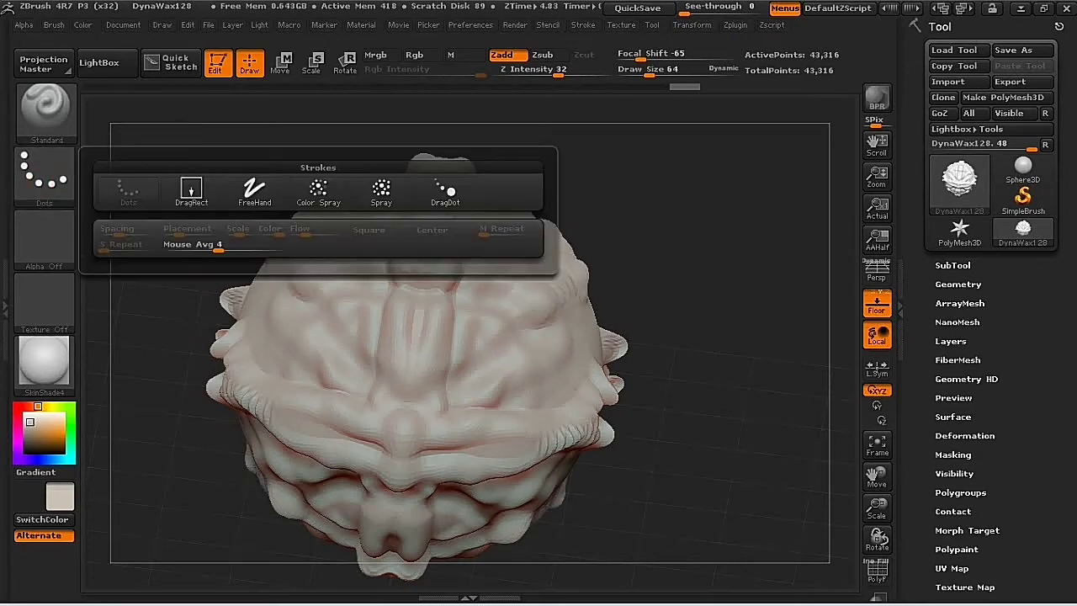
left_click(318, 190)
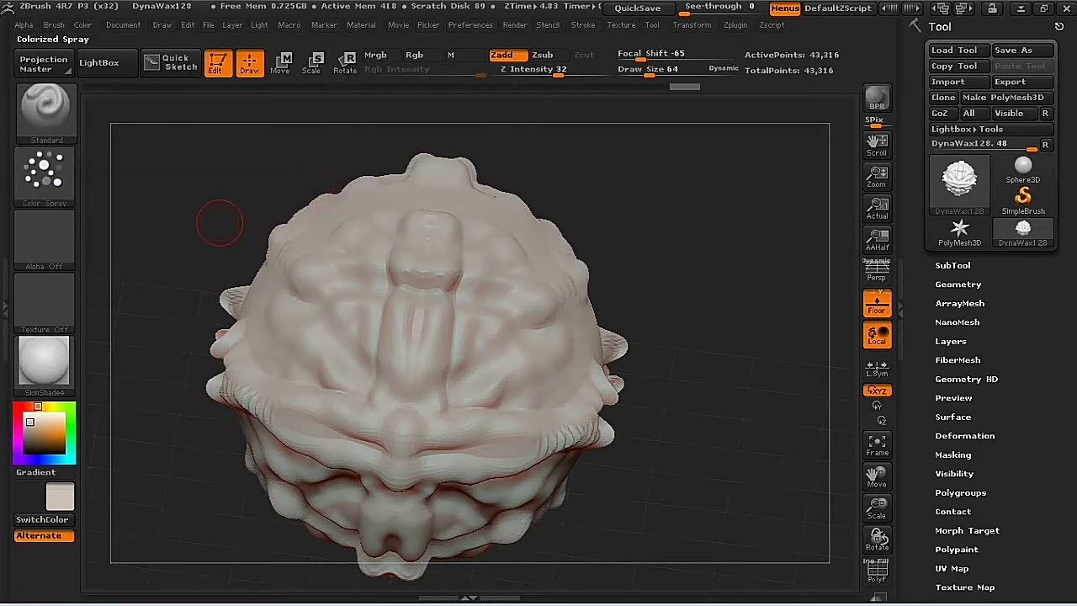
left_click_drag(395, 282, 211, 340)
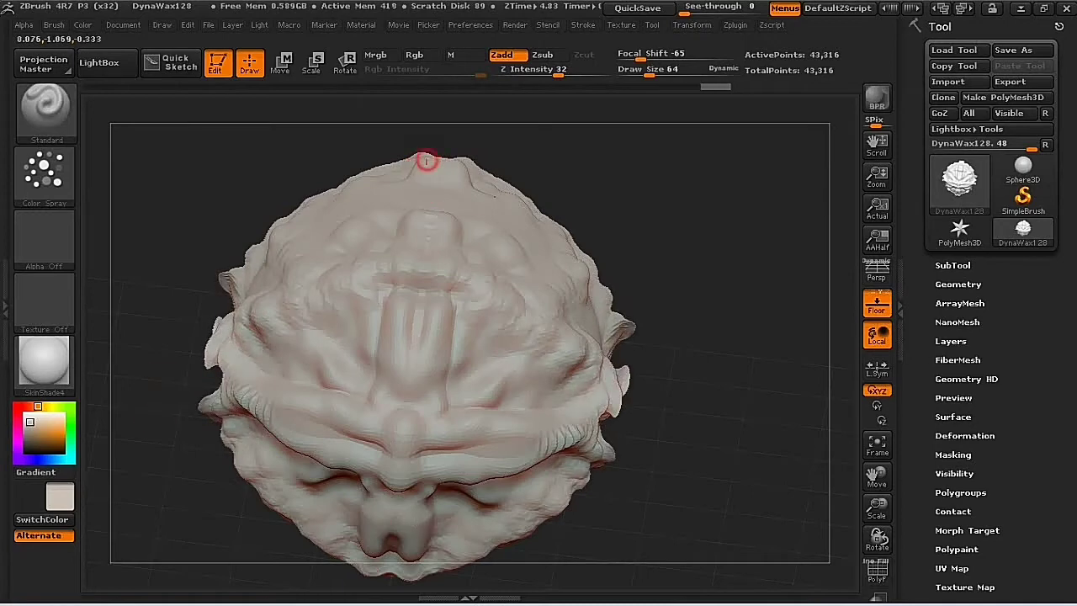
mouse_move(427, 163)
left_mouse_down()
mouse_move(428, 184)
mouse_move(488, 197)
mouse_move(551, 249)
mouse_move(575, 304)
left_mouse_up()
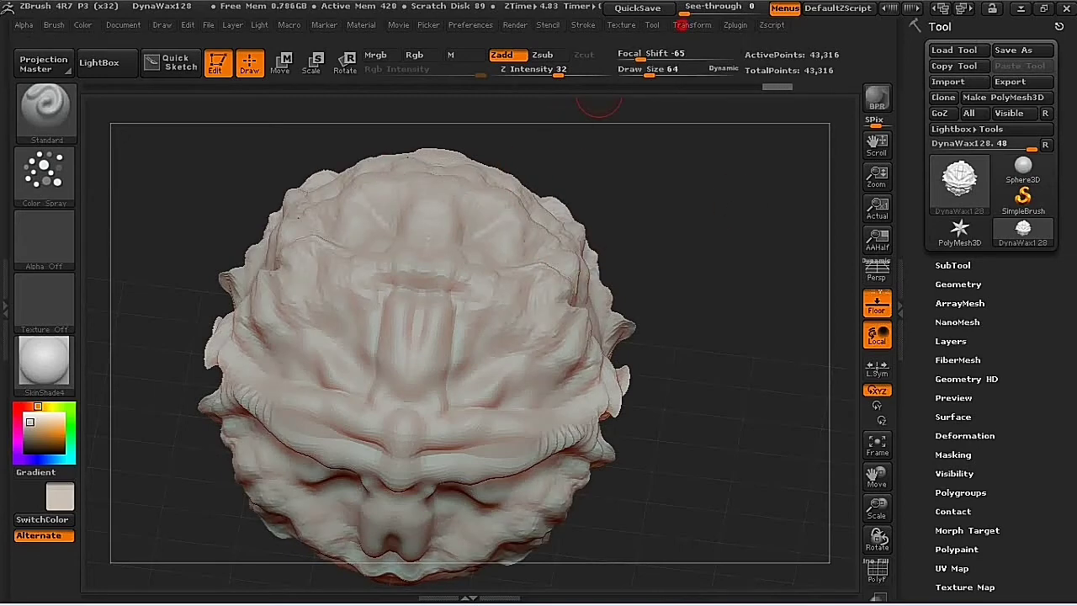
Turn off Z and Y symmetry, keeping only X, and sculpt mirrored Color Spray strokes across the central front.
left_click(680, 24)
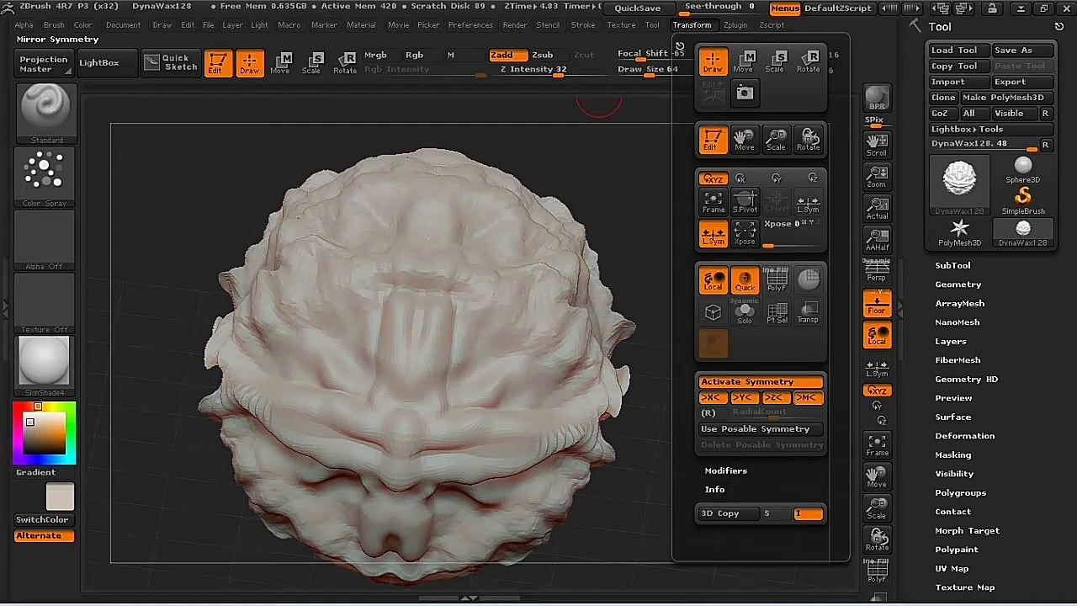
left_click(775, 398)
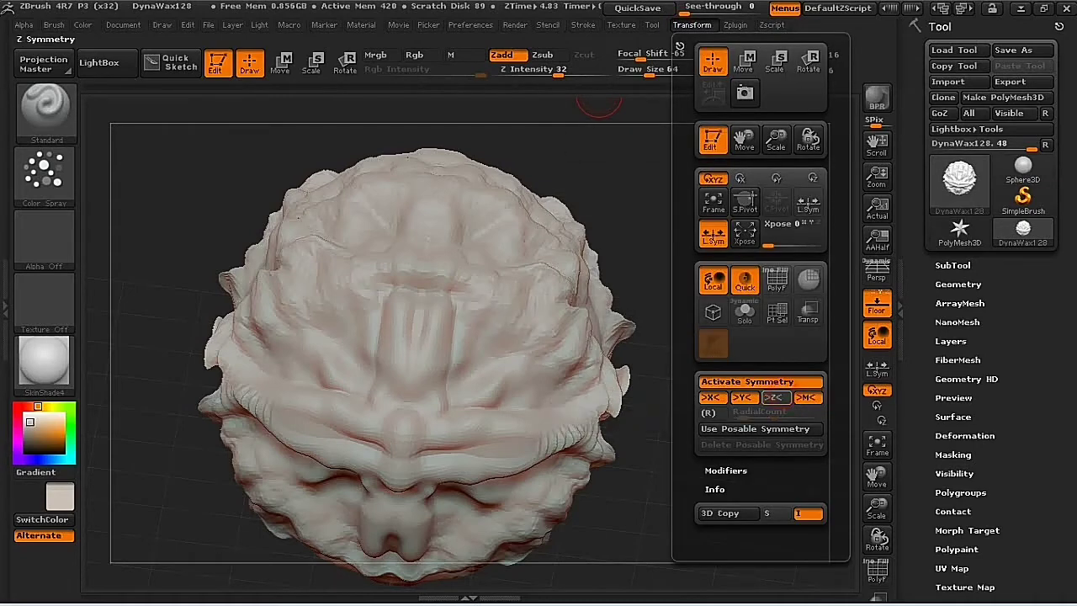
left_click(744, 398)
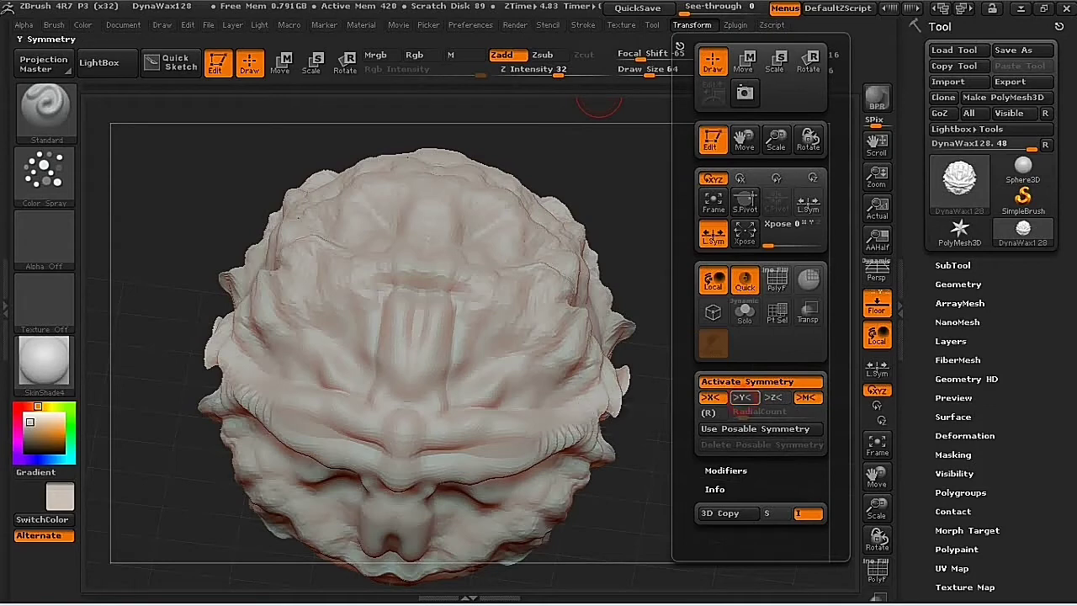
mouse_move(399, 240)
left_mouse_down()
mouse_move(423, 277)
mouse_move(351, 357)
mouse_move(284, 357)
left_mouse_up()
mouse_move(383, 394)
left_mouse_down()
mouse_move(399, 441)
mouse_move(352, 433)
left_mouse_up()
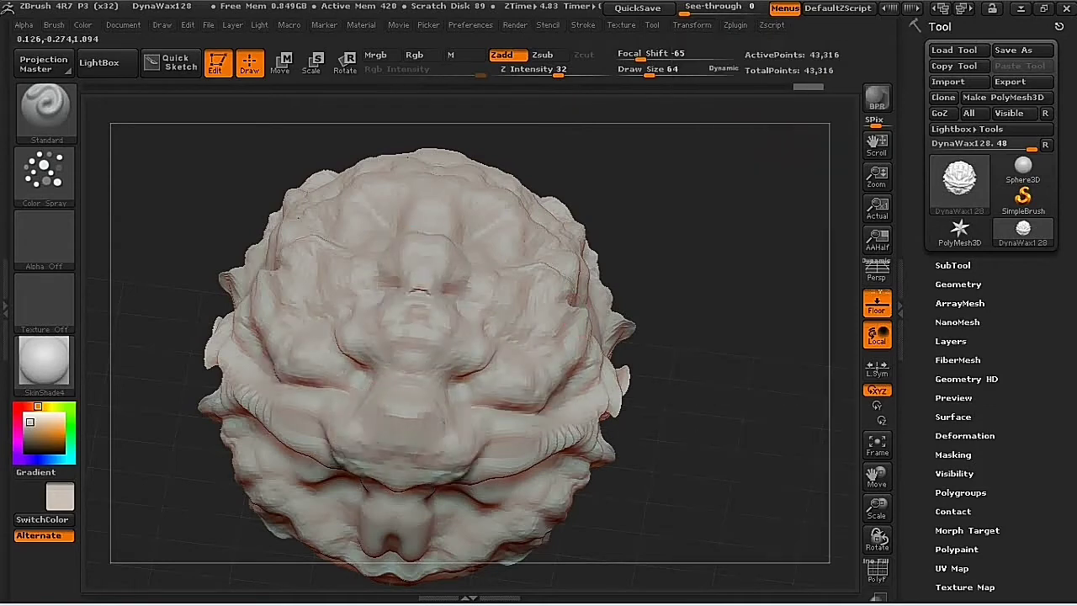
mouse_move(402, 363)
left_mouse_down()
mouse_move(370, 346)
mouse_move(355, 307)
mouse_move(400, 294)
mouse_move(309, 338)
mouse_move(217, 335)
left_mouse_up()
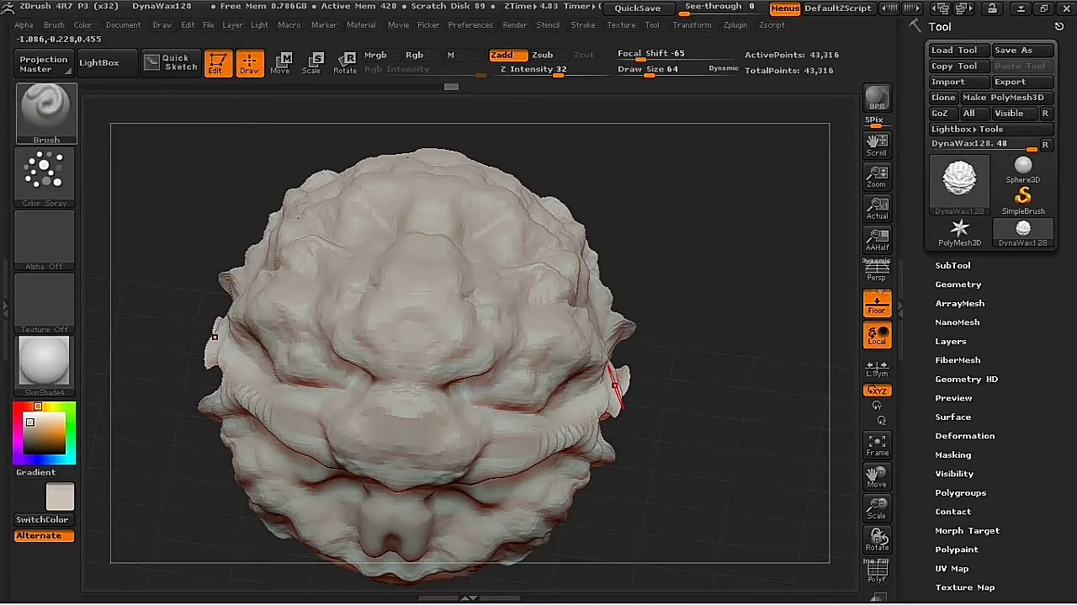
Flatten the upper and central front with the Flatten brush at Z Intensity 37 and Draw Size 318.
key("b")
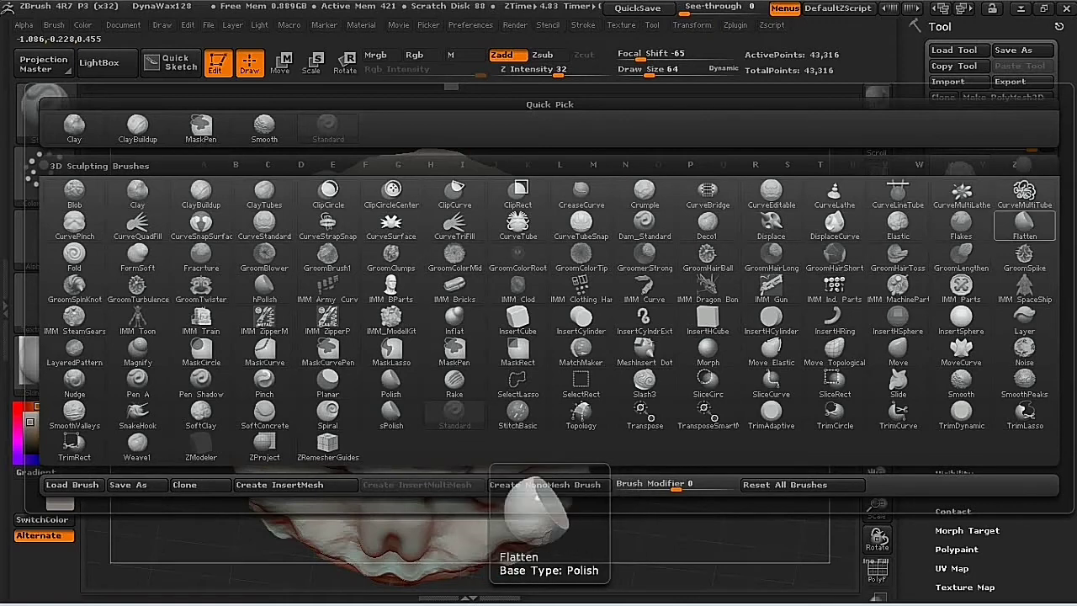
left_click(1022, 218)
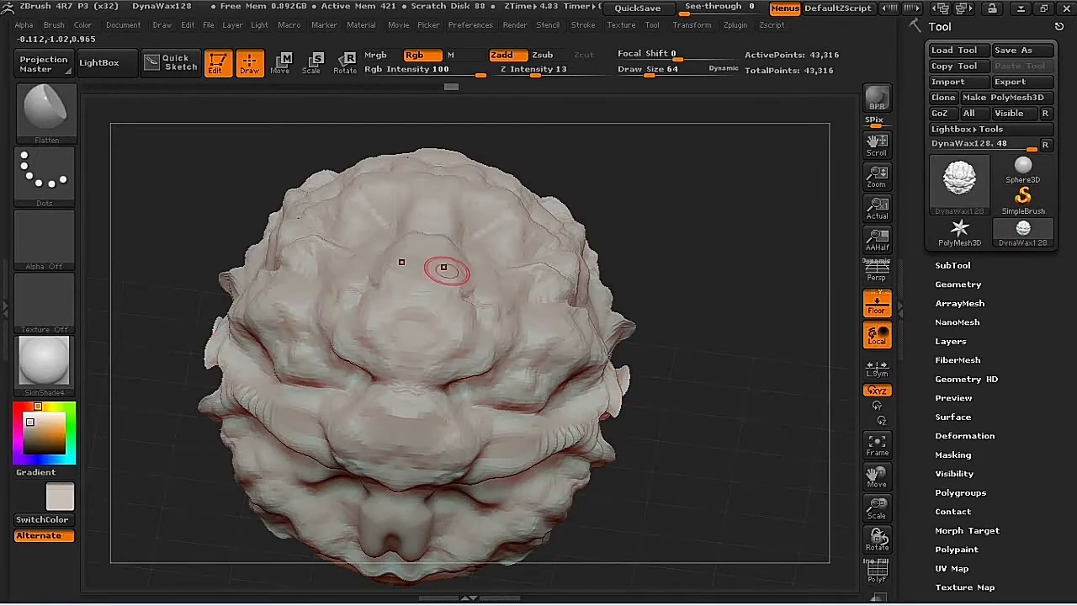
left_click_drag(535, 72, 564, 74)
left_click_drag(644, 73, 684, 76)
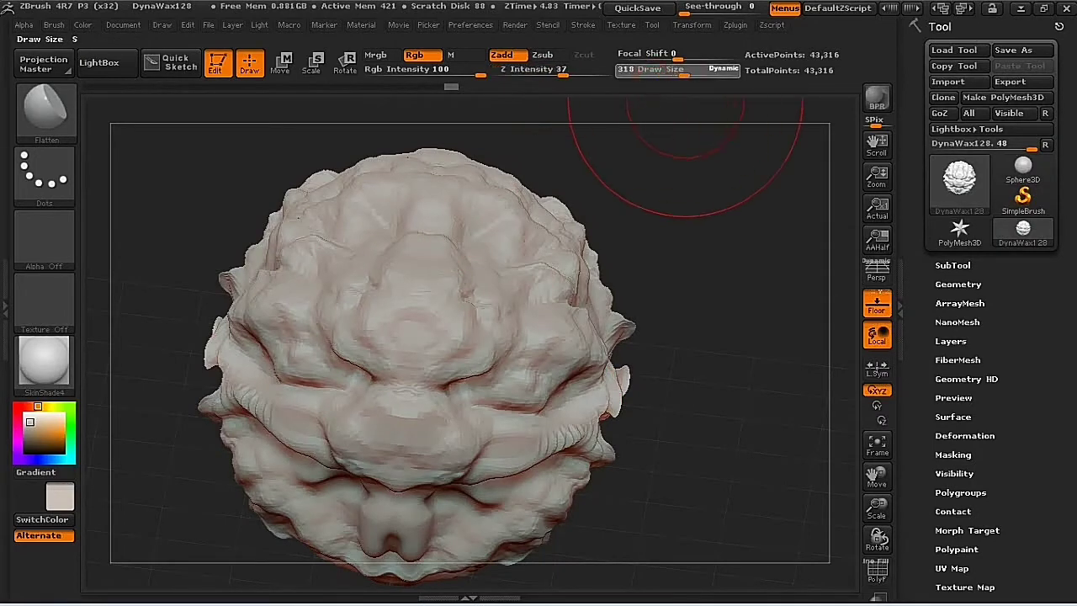
mouse_move(430, 298)
left_mouse_down()
mouse_move(444, 240)
mouse_move(429, 269)
left_mouse_up()
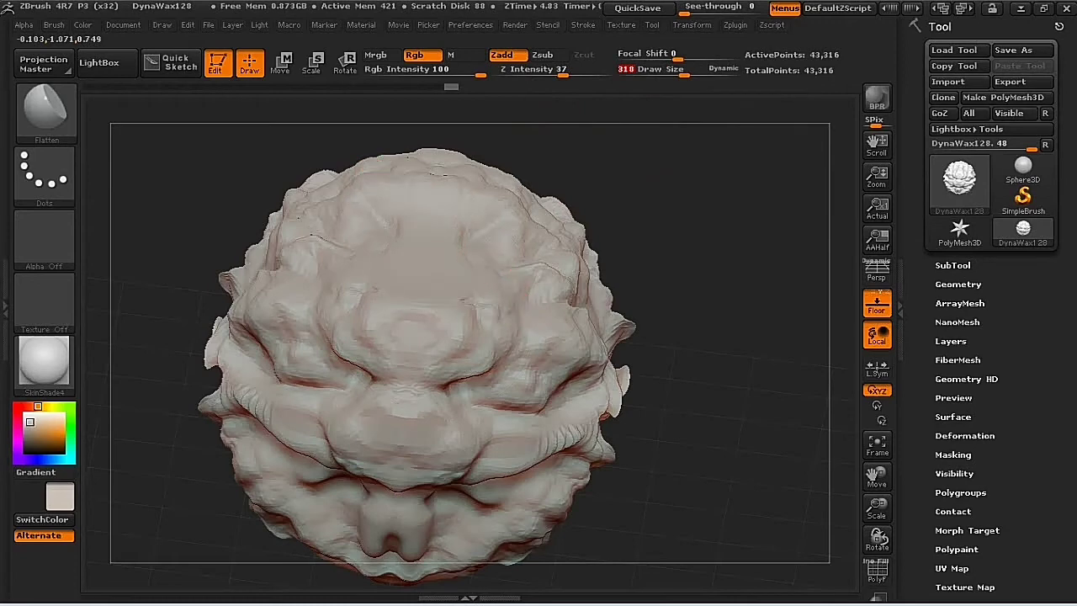
mouse_move(429, 307)
left_mouse_down()
mouse_move(562, 360)
mouse_move(551, 446)
mouse_move(450, 458)
mouse_move(478, 368)
mouse_move(551, 294)
left_mouse_up()
mouse_move(429, 197)
left_mouse_down()
mouse_move(476, 200)
mouse_move(582, 265)
mouse_move(577, 281)
mouse_move(421, 336)
left_mouse_up()
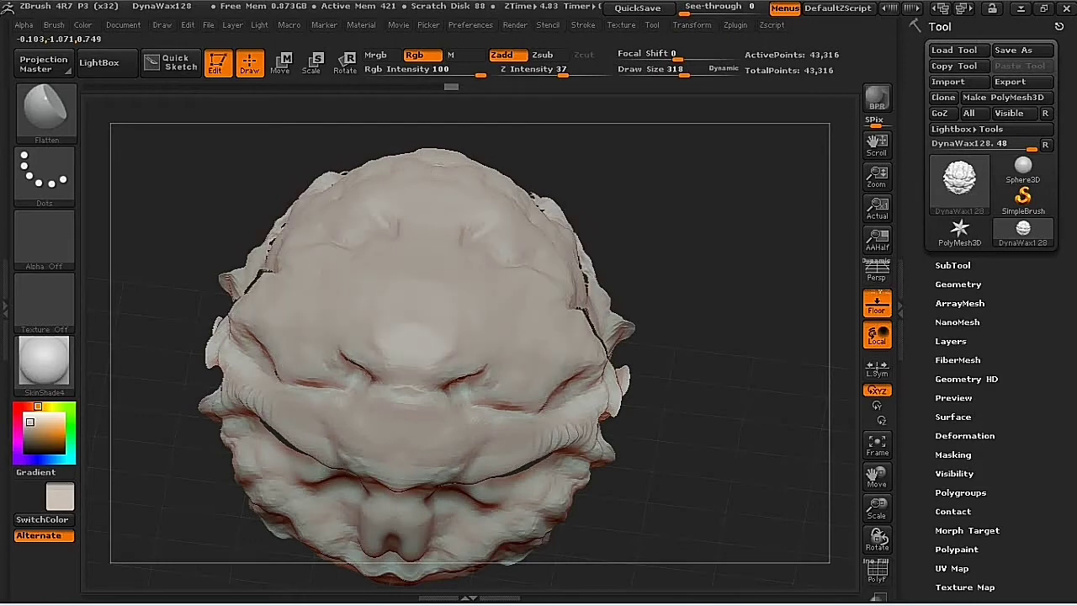
Flatten the bumps along both sides, the lower front and the upper front of the form.
mouse_move(590, 324)
left_mouse_down()
mouse_move(578, 379)
mouse_move(446, 465)
mouse_move(594, 387)
mouse_move(602, 299)
mouse_move(608, 324)
mouse_move(484, 374)
mouse_move(563, 393)
mouse_move(421, 379)
mouse_move(597, 420)
left_mouse_up()
left_click_drag(224, 399, 263, 424)
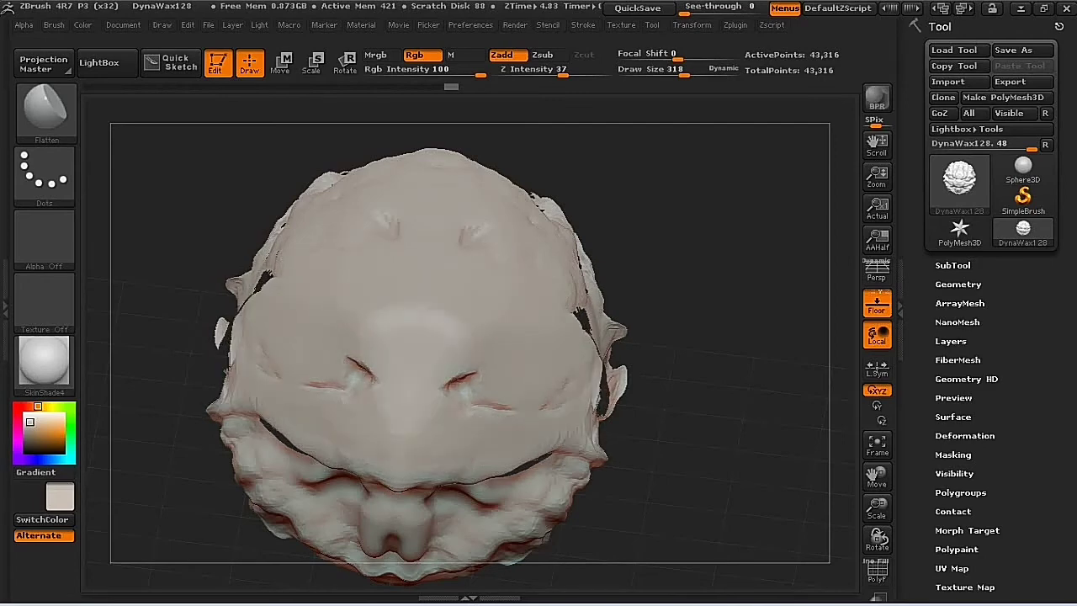
mouse_move(311, 518)
left_mouse_down()
mouse_move(296, 527)
mouse_move(304, 450)
mouse_move(237, 444)
mouse_move(395, 459)
left_mouse_up()
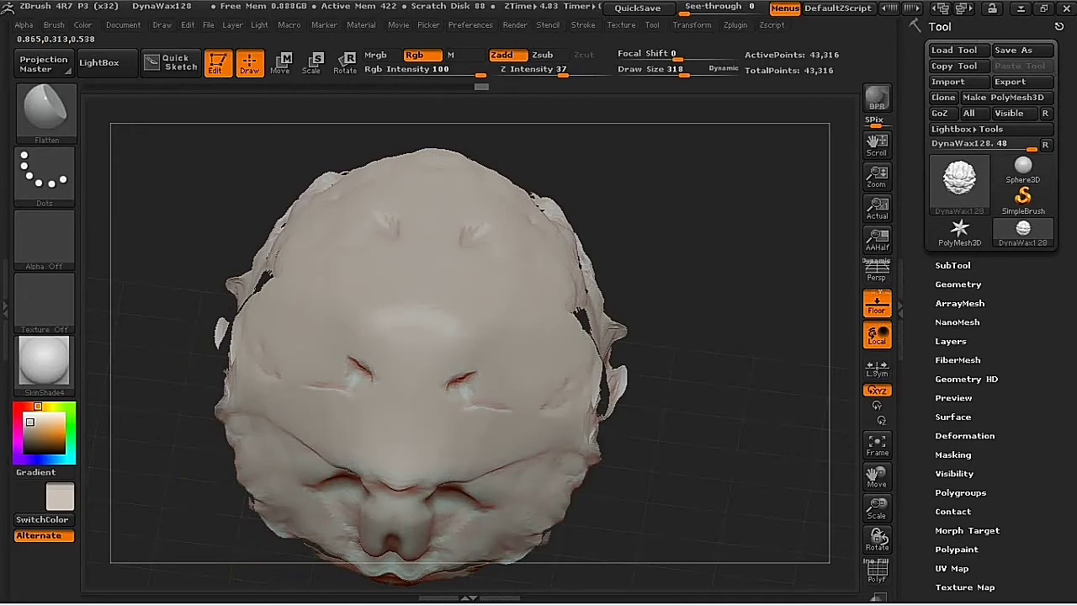
mouse_move(312, 344)
left_mouse_down()
mouse_move(302, 343)
mouse_move(380, 323)
mouse_move(345, 191)
left_mouse_up()
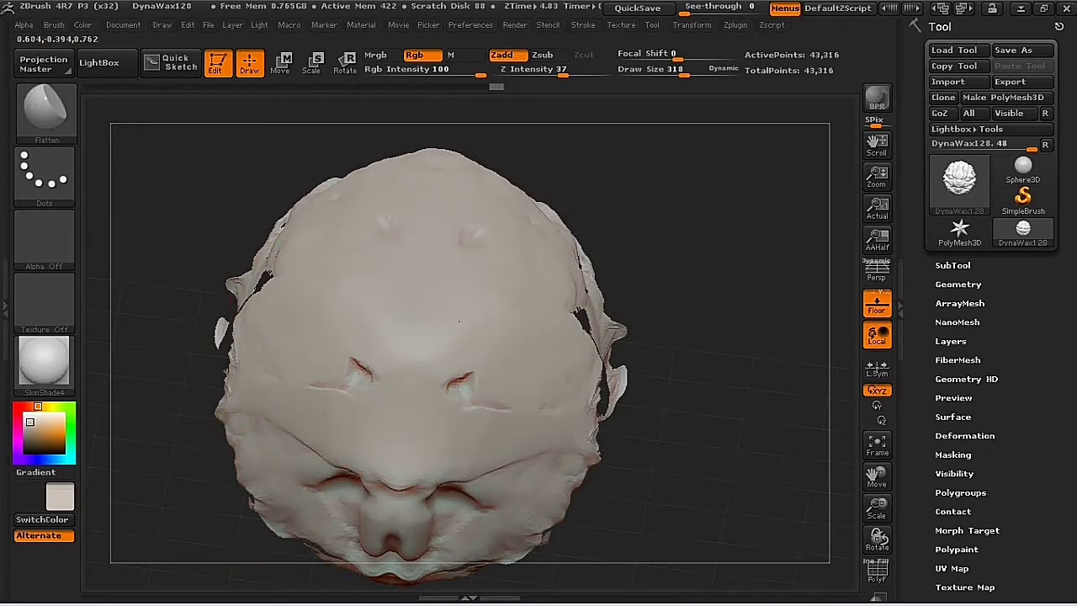
Flatten the center of the front and the lower cheek areas with mirrored Flatten strokes.
left_click_drag(459, 319, 458, 320)
left_click_drag(425, 386, 413, 363)
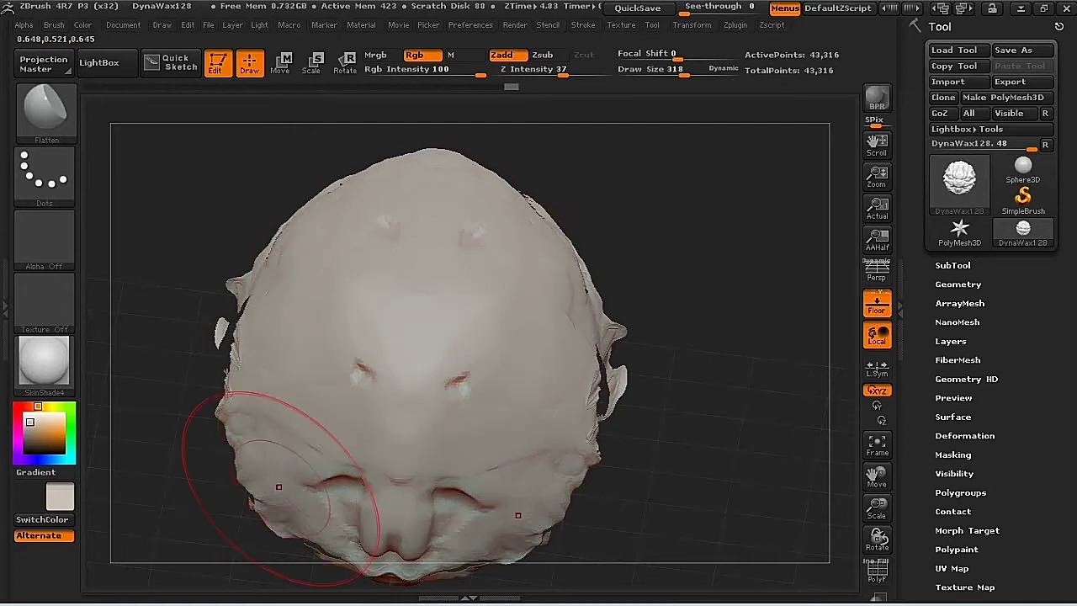
mouse_move(270, 489)
left_mouse_down()
mouse_move(240, 418)
mouse_move(395, 513)
mouse_move(397, 542)
left_mouse_up()
mouse_move(292, 447)
left_mouse_down()
mouse_move(248, 399)
mouse_move(232, 345)
left_mouse_up()
Smooth the rough patch on the side of the form, and flatten the side and central front into broad planes.
mouse_move(160, 361)
left_mouse_down()
mouse_move(337, 395)
mouse_move(395, 421)
left_mouse_up()
mouse_move(218, 445)
left_mouse_down()
mouse_move(257, 368)
mouse_move(181, 370)
left_mouse_up()
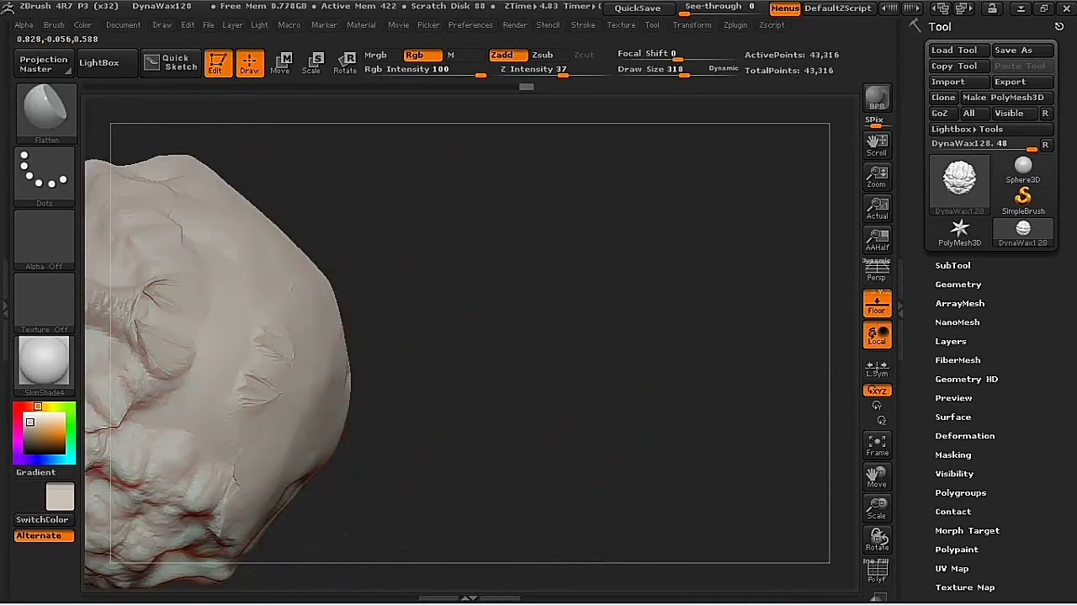
left_click_drag(513, 391, 328, 382)
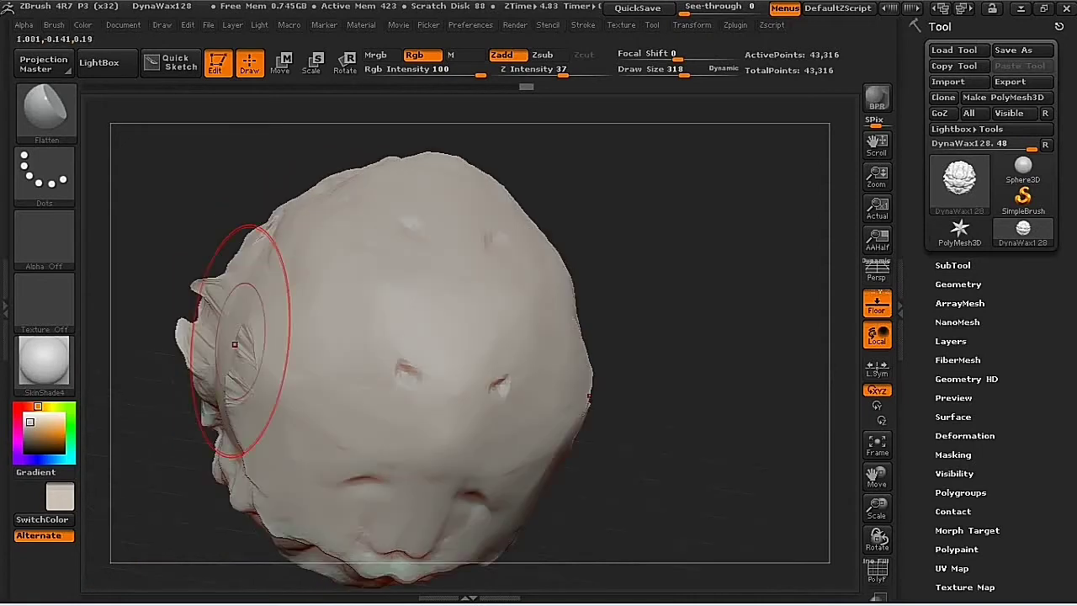
mouse_move(234, 343)
left_mouse_down("shift")
mouse_move(240, 319)
mouse_move(240, 353)
left_mouse_up("shift")
mouse_move(298, 281)
left_mouse_down()
mouse_move(320, 333)
mouse_move(256, 358)
left_mouse_up()
mouse_move(442, 326)
left_mouse_down()
mouse_move(490, 405)
mouse_move(493, 449)
left_mouse_up()
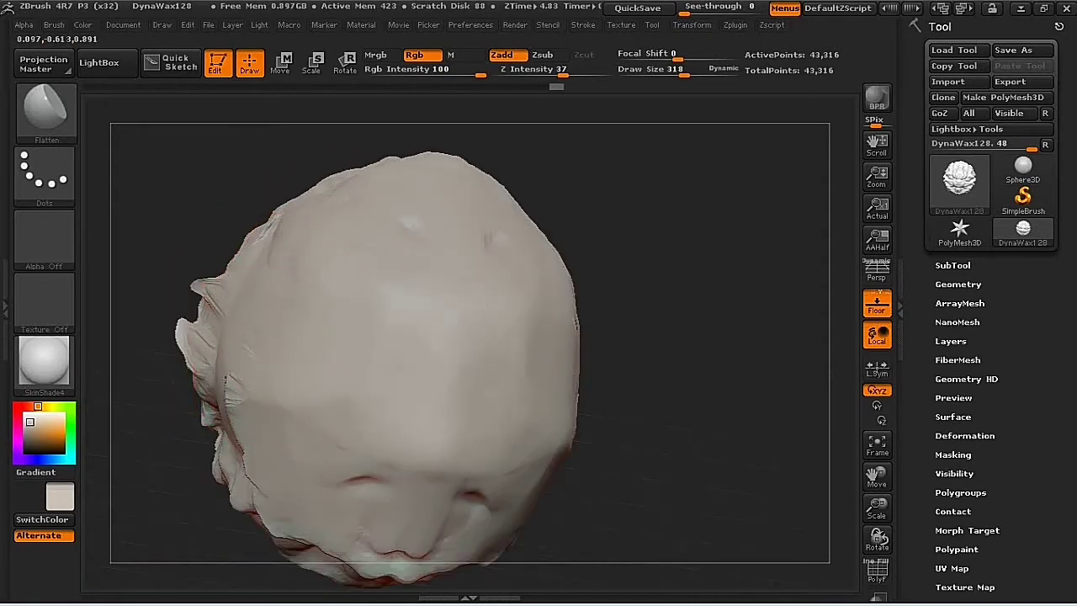
Choose the GroomHairLong brush and pull long mirrored strokes sideways across the upper front and down the center.
left_click(46, 109)
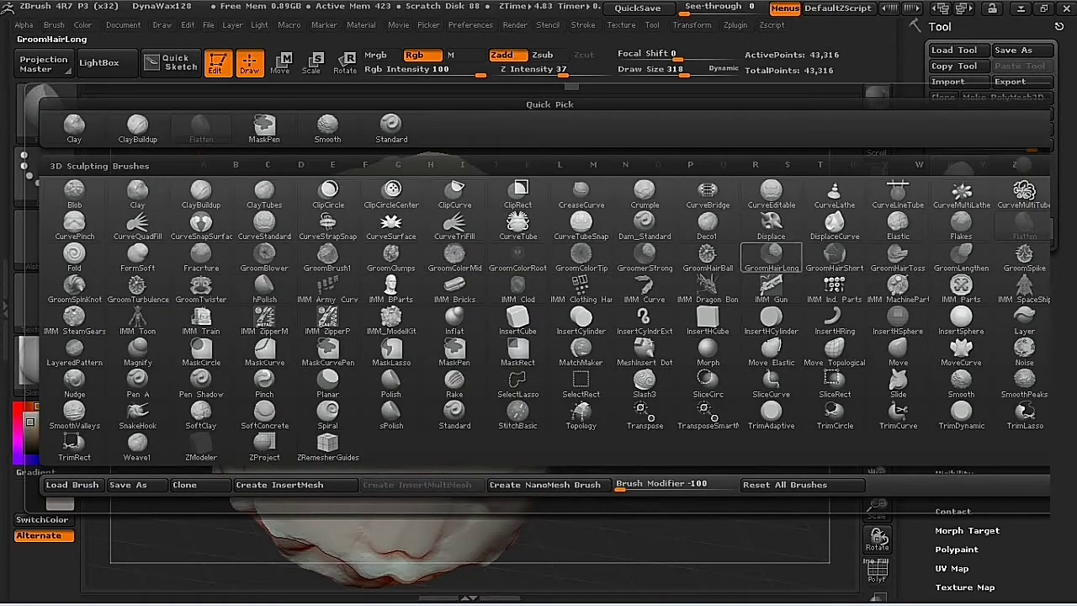
mouse_move(771, 255)
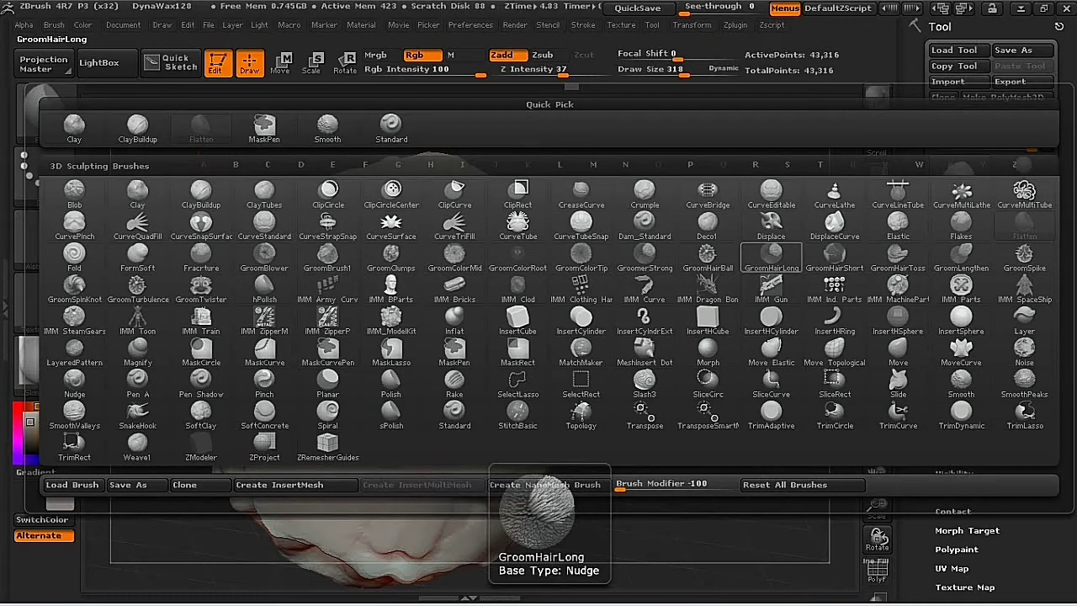
left_click(771, 252)
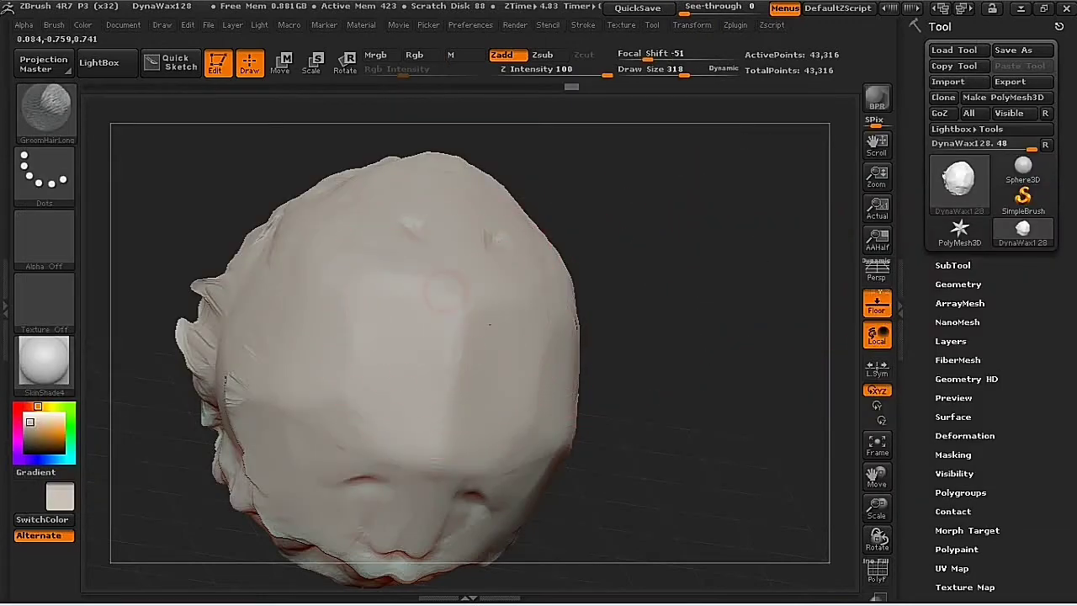
left_click_drag(443, 293, 622, 315)
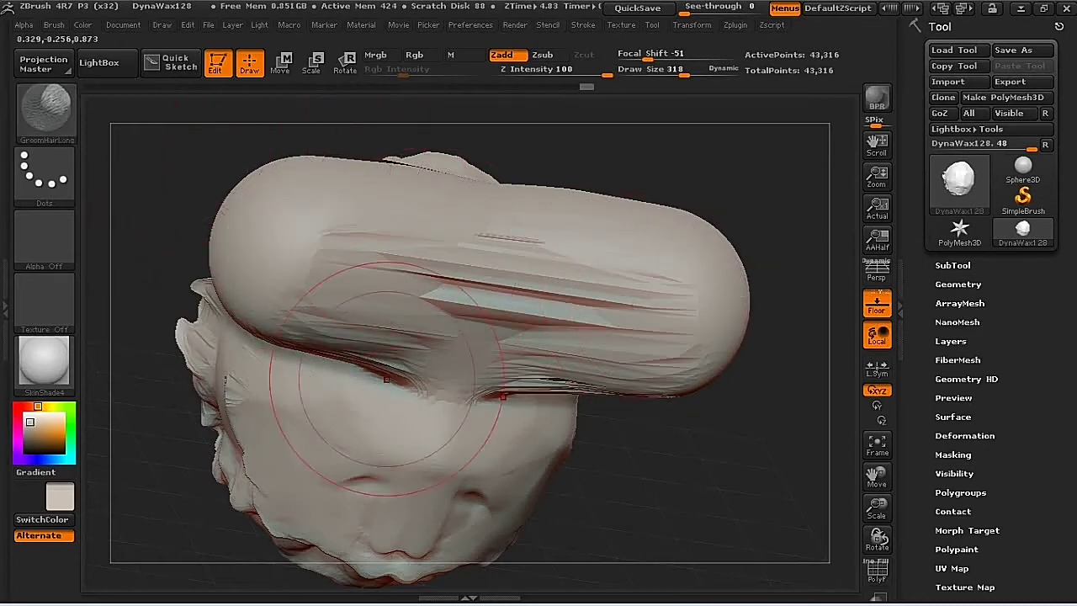
left_click_drag(402, 378, 425, 505)
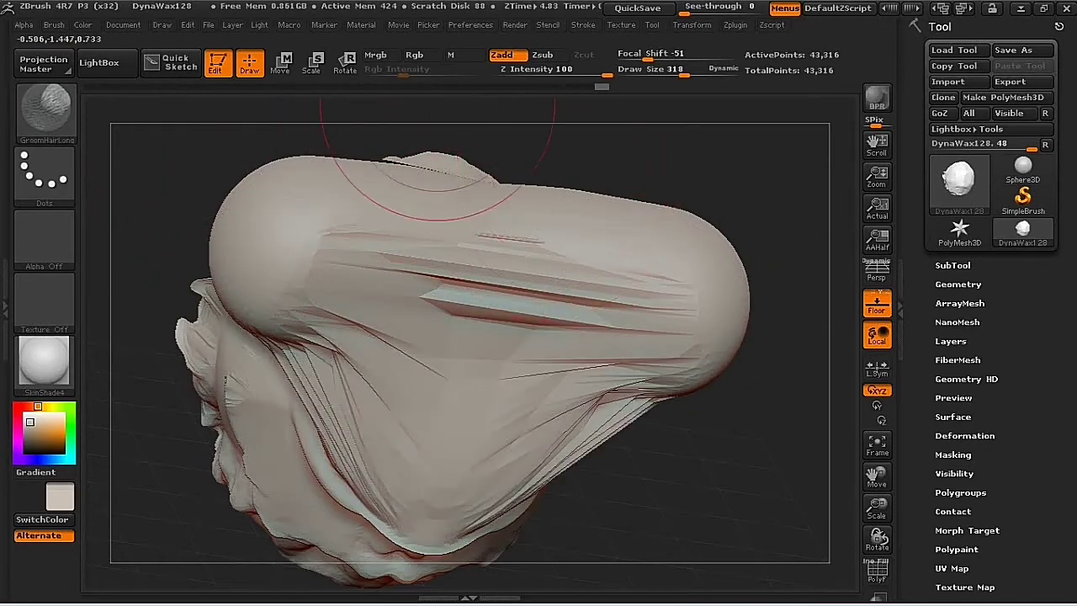
Lower the GroomHairLong brush to Z Intensity 2 and Draw Size 19.
left_click_drag(605, 74, 519, 74)
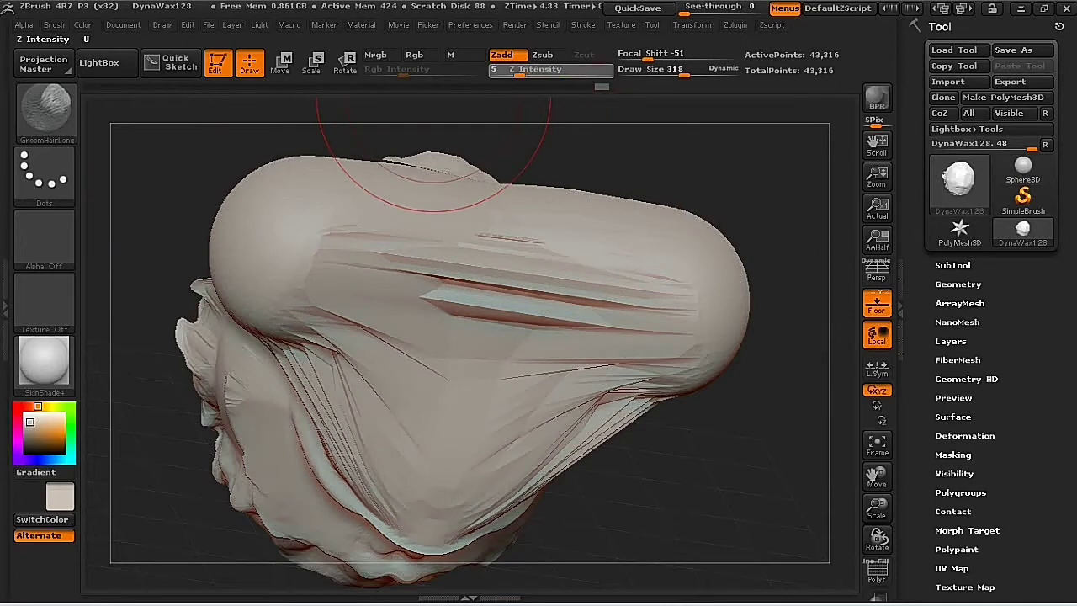
key("BackSpace")
type("2")
key("Return")
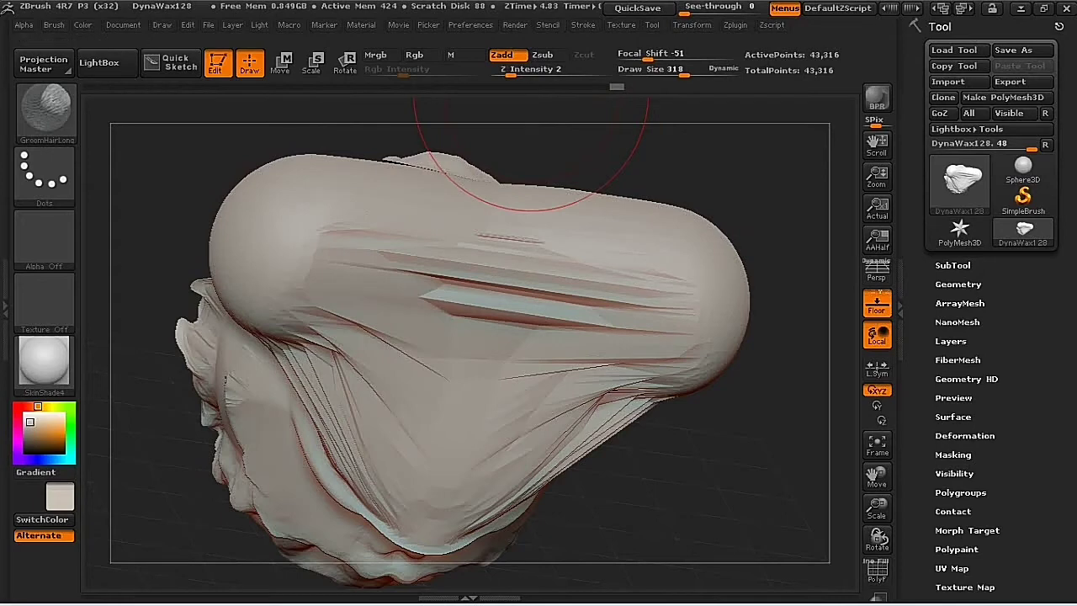
left_click(647, 69)
type("19")
key("Return")
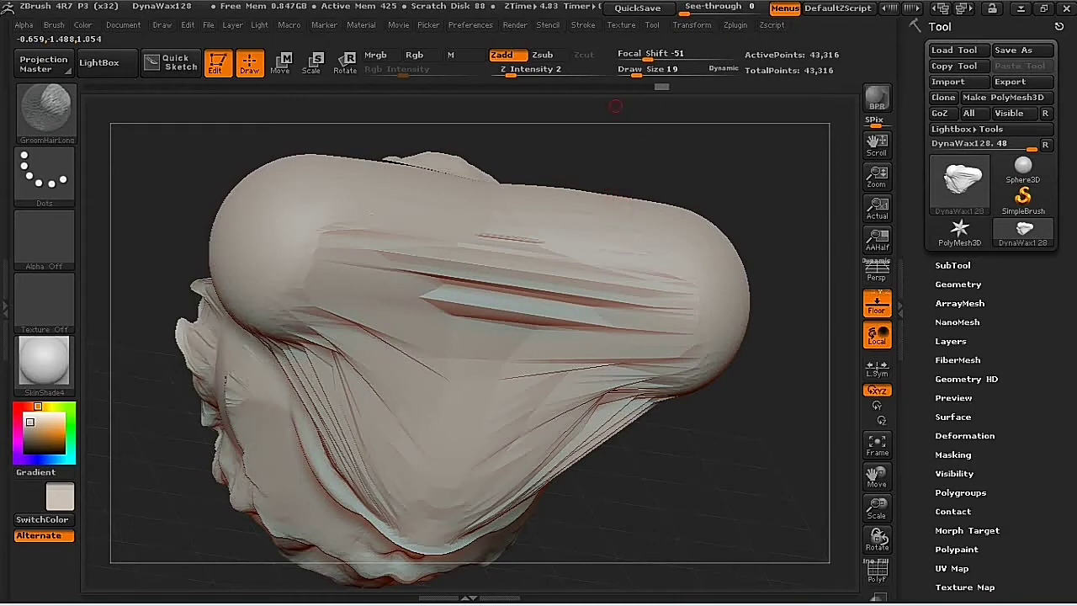
Groom the rounded ends at Z Intensity 23, first at the small brush size and again at Draw Size 179.
left_click(547, 69)
type("23")
key("Return")
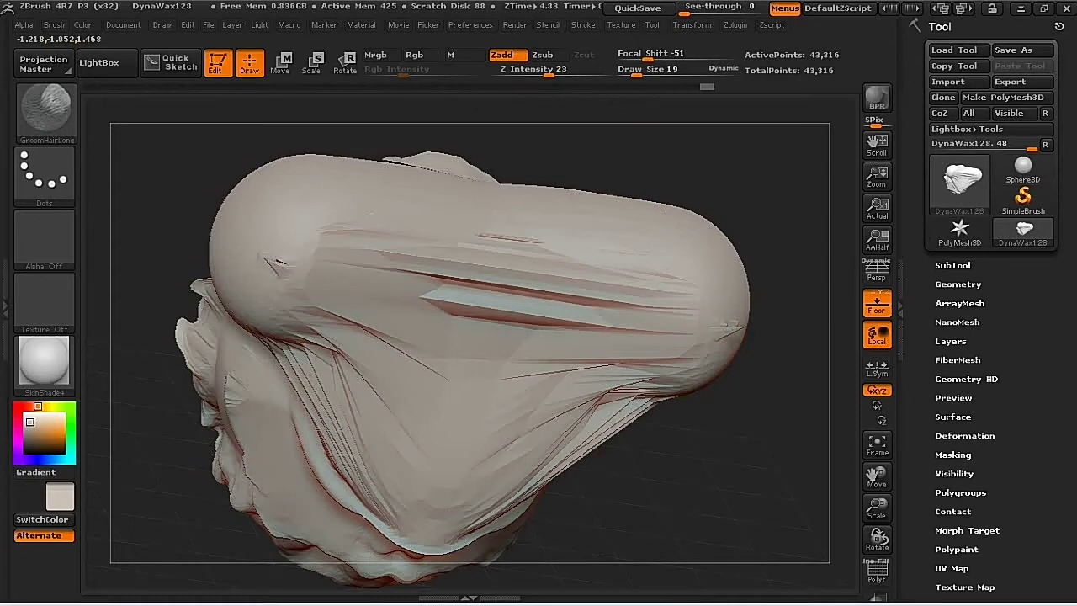
left_click_drag(720, 331, 745, 327)
mouse_move(636, 72)
left_mouse_down()
mouse_move(680, 73)
mouse_move(669, 72)
left_mouse_up()
mouse_move(699, 213)
left_mouse_down()
mouse_move(734, 311)
mouse_move(751, 296)
mouse_move(741, 267)
mouse_move(688, 262)
mouse_move(730, 309)
mouse_move(717, 252)
mouse_move(646, 235)
left_mouse_up()
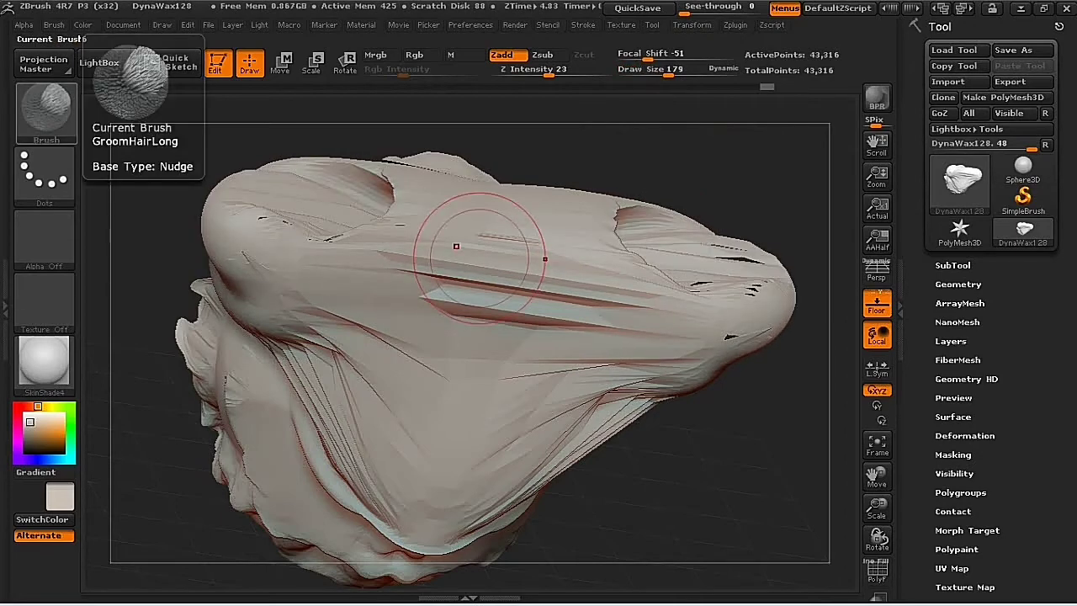
Choose the InsertHRing brush and insert a mirrored pair of large half rings on the front of the form.
key("b")
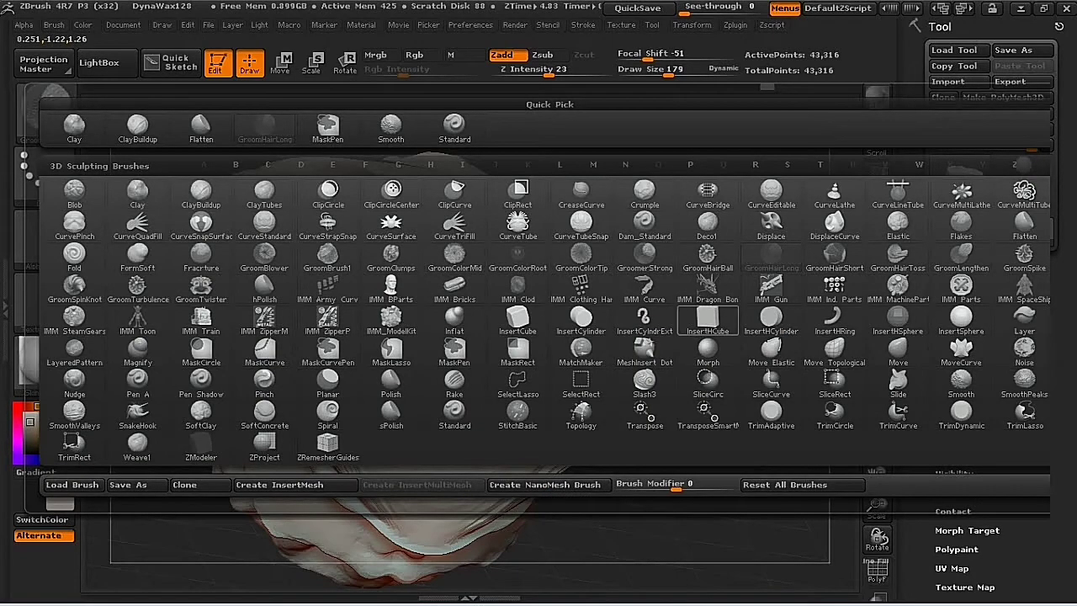
left_click(846, 318)
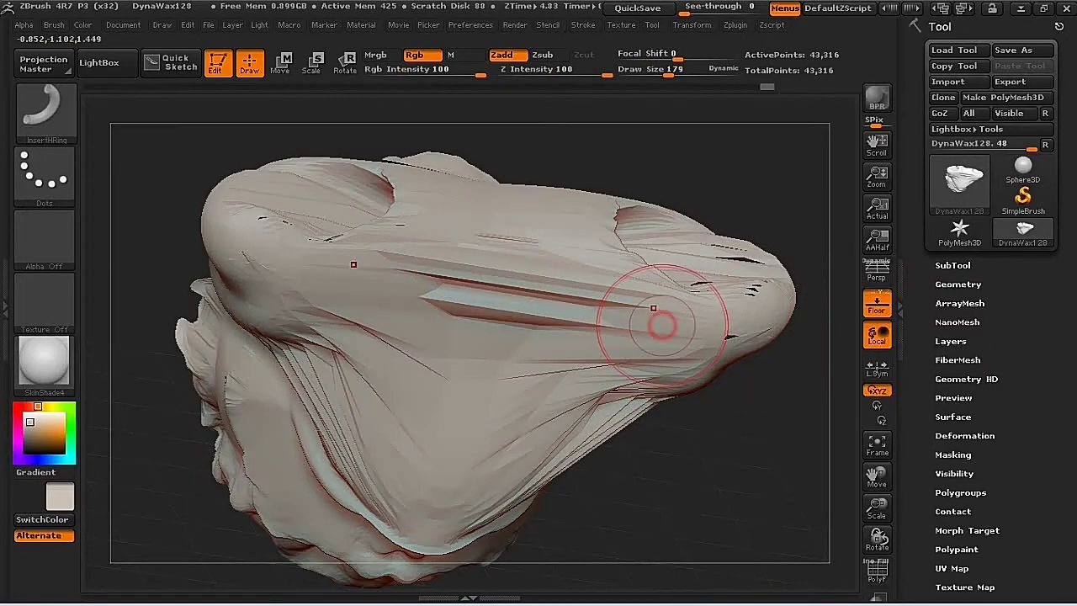
left_click_drag(667, 332, 688, 375)
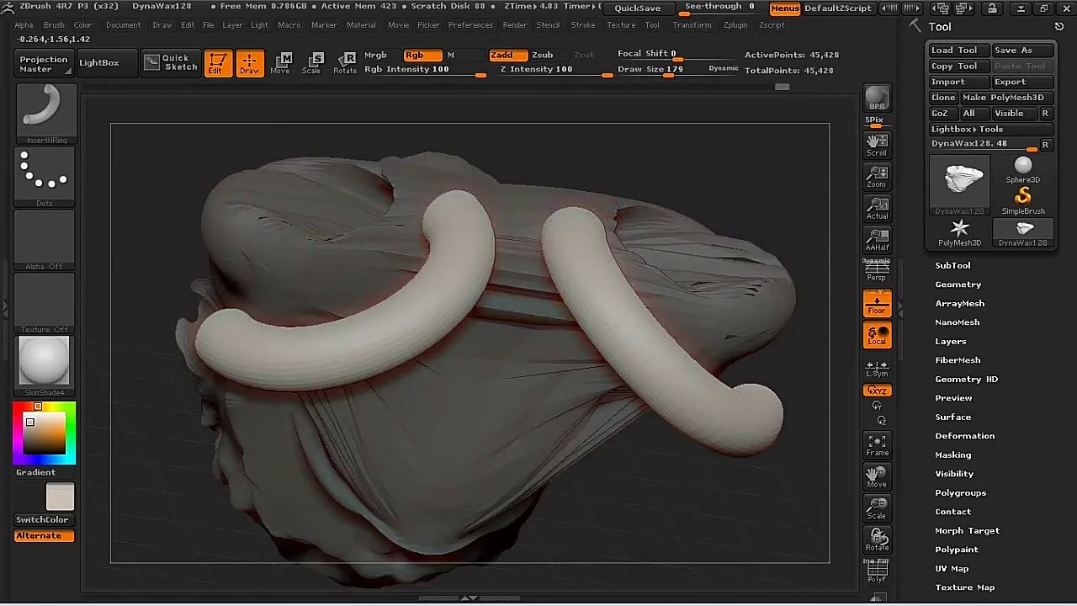
mouse_move(639, 505)
left_mouse_down()
mouse_move(601, 517)
mouse_move(581, 551)
mouse_move(612, 488)
mouse_move(611, 451)
left_mouse_up()
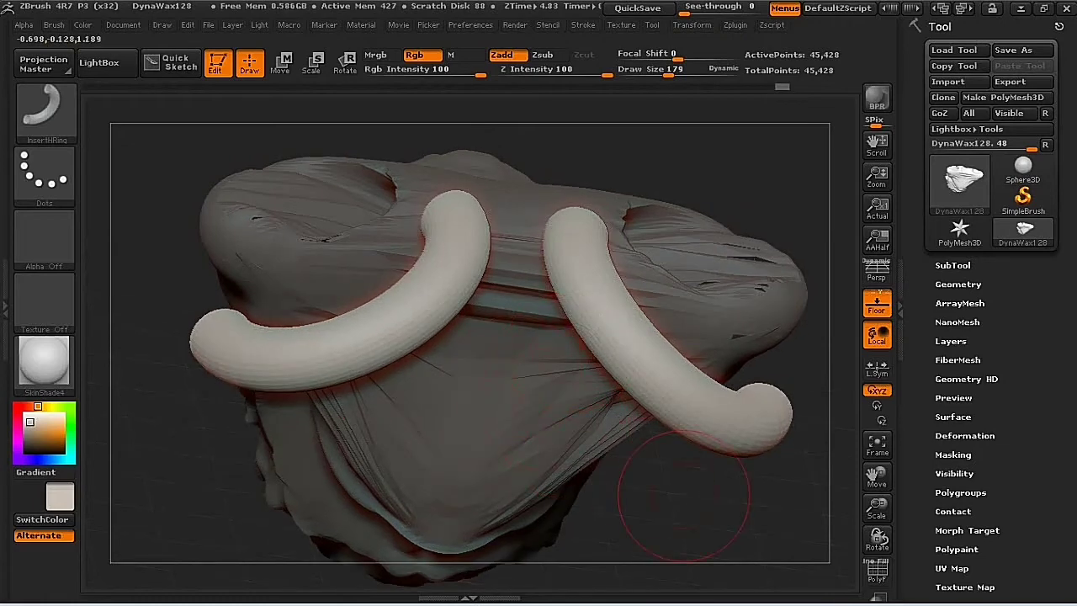
Invert the mask twice, clear it, and remesh the sculpt with DynaMesh to merge the half rings into the form.
key("ctrl")
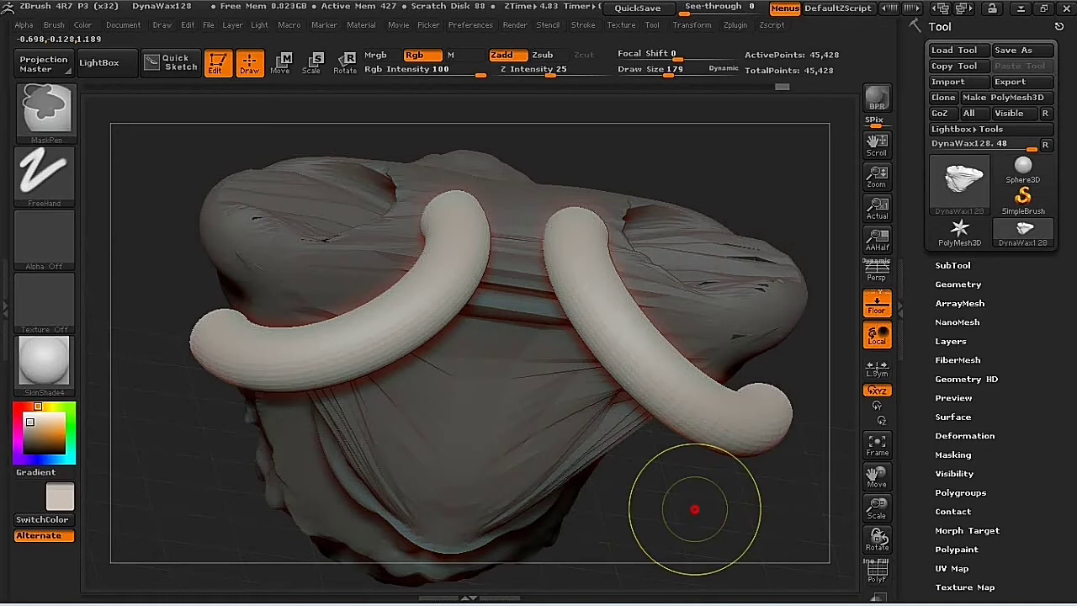
left_click(695, 509, "ctrl")
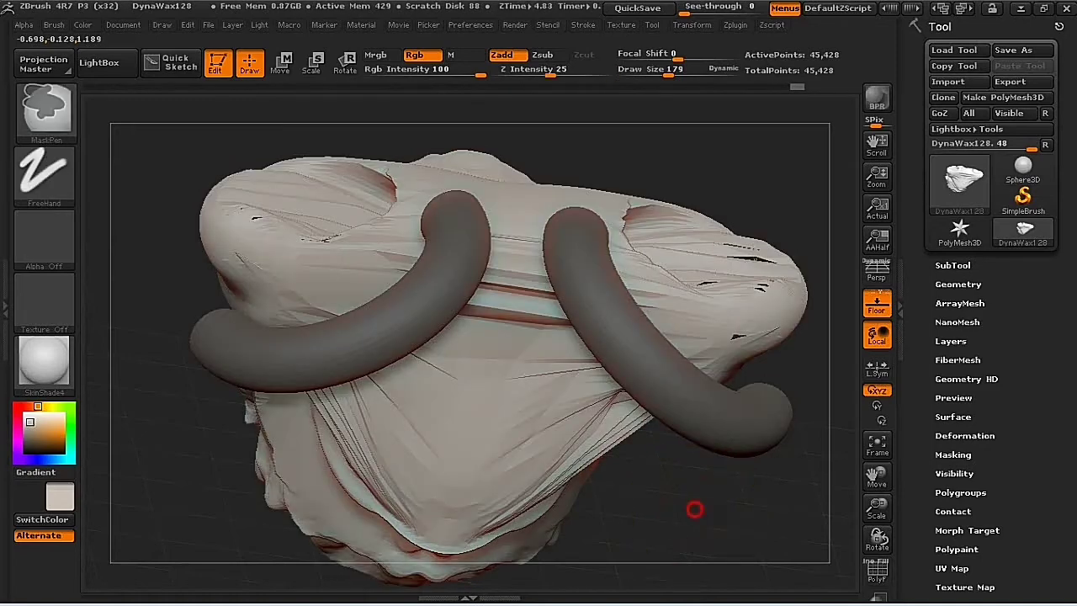
left_click(695, 509, "ctrl")
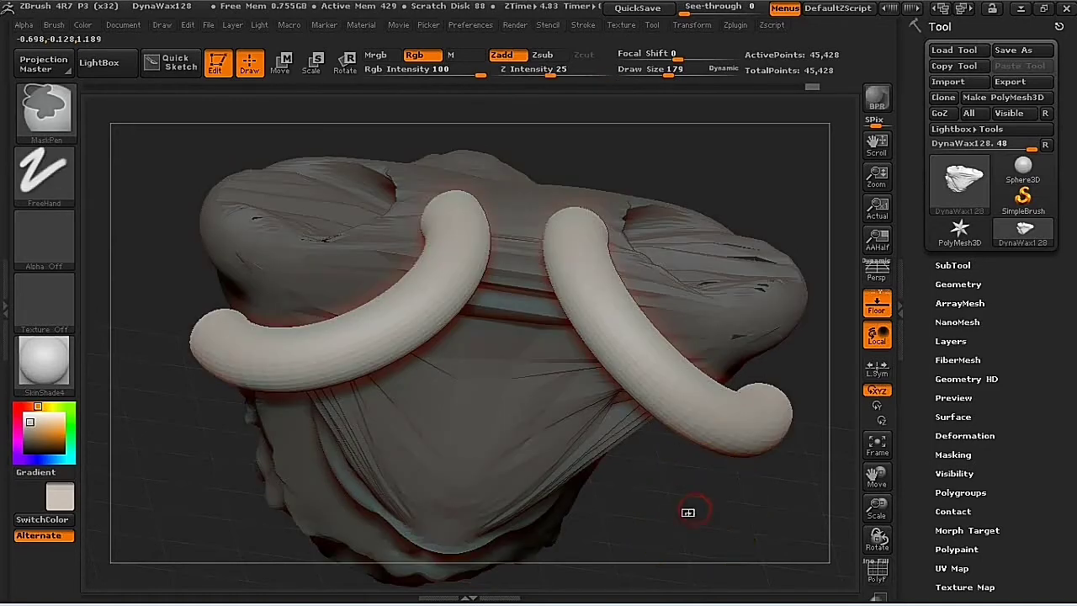
mouse_move(688, 511)
left_mouse_down("ctrl")
mouse_move(732, 516)
mouse_move(661, 582)
left_mouse_up("ctrl")
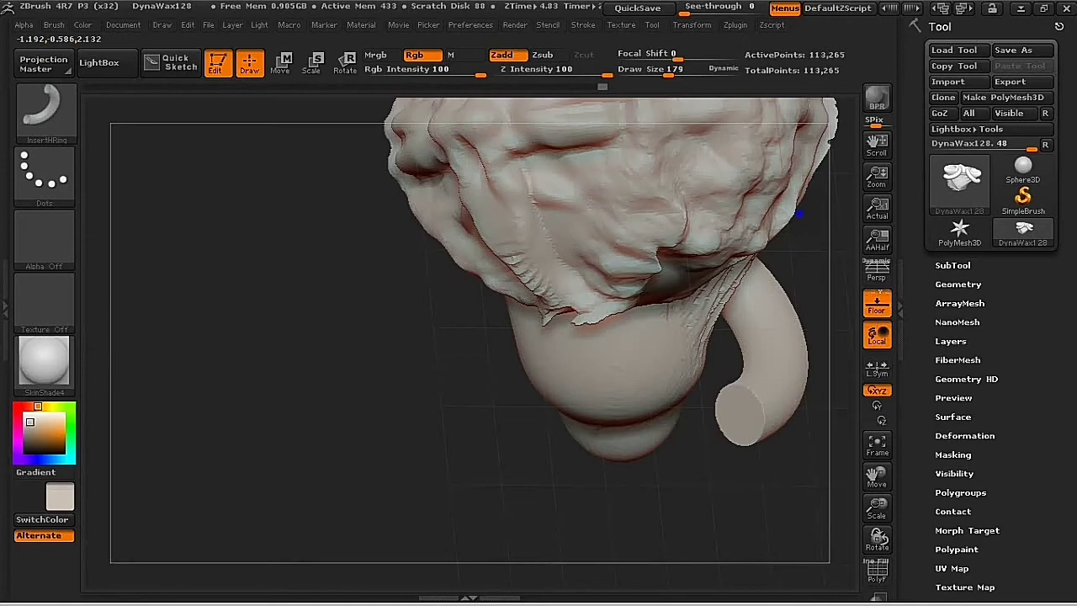
mouse_move(799, 214)
left_mouse_down()
mouse_move(809, 157)
mouse_move(827, 362)
mouse_move(816, 446)
mouse_move(905, 471)
mouse_move(913, 546)
left_mouse_up()
left_click_drag(690, 538, 605, 439)
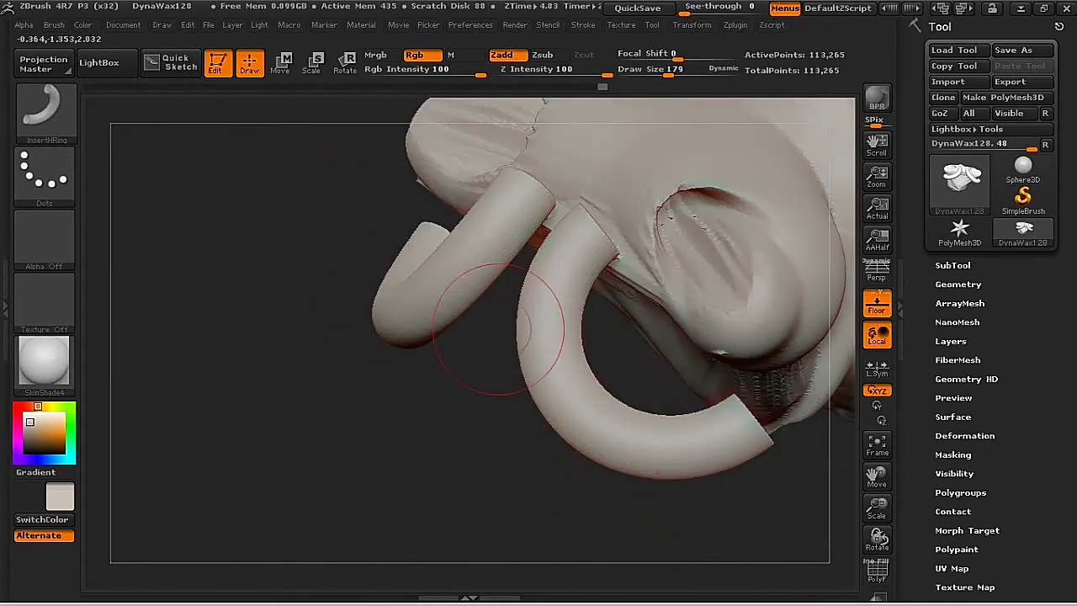
mouse_move(462, 338)
left_mouse_down()
mouse_move(450, 339)
mouse_move(664, 342)
mouse_move(507, 341)
mouse_move(483, 278)
mouse_move(487, 214)
left_mouse_up()
left_click_drag(158, 232, 147, 223)
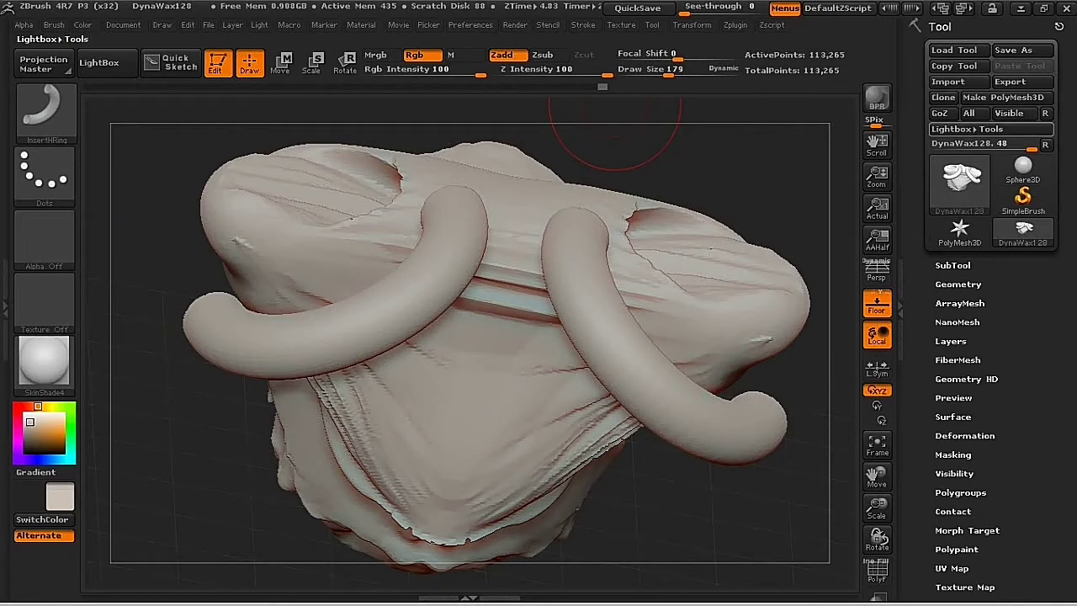
Expand the SubTool section and review its list and options for the DynaWax128 sculpt.
mouse_move(1022, 172)
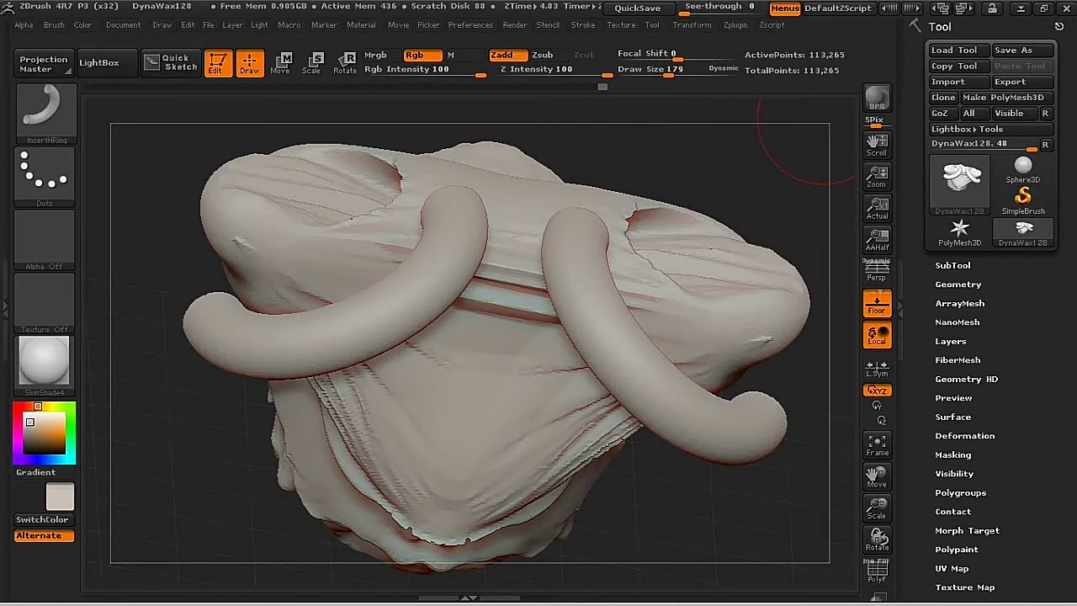
left_click(952, 265)
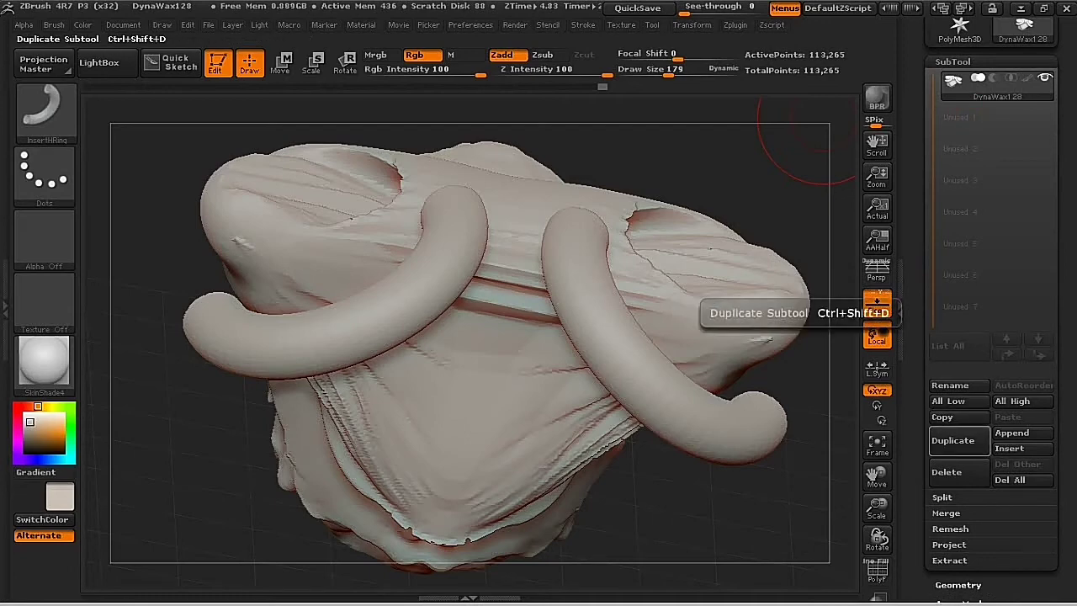
left_click_drag(1061, 277, 1061, 481)
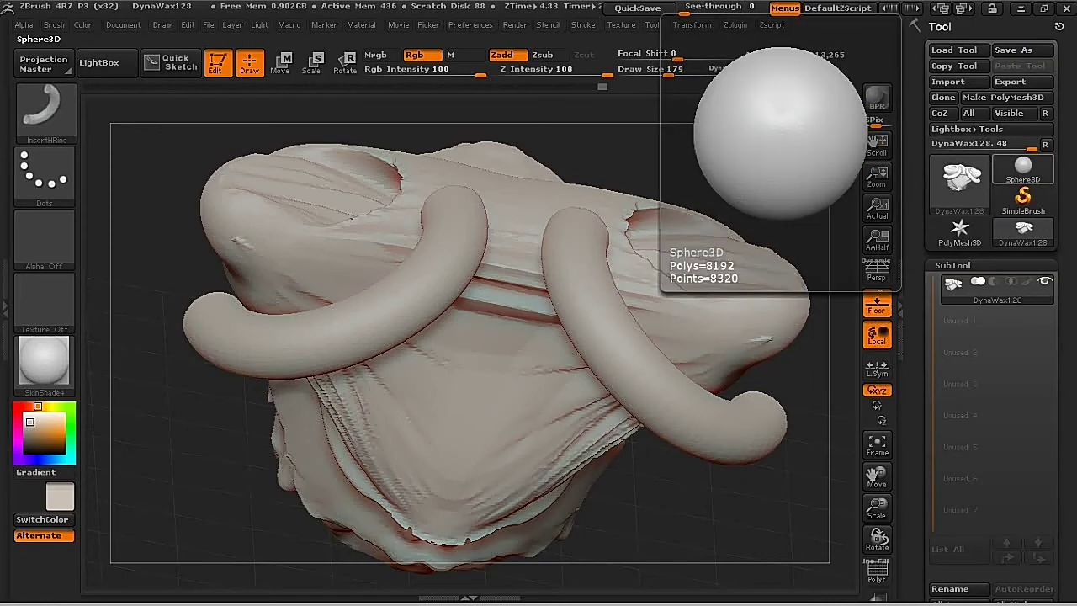
Switch the active tool to Sphere3D and return to the DynaWax128 sculpt from the tool selection.
left_click(1022, 168)
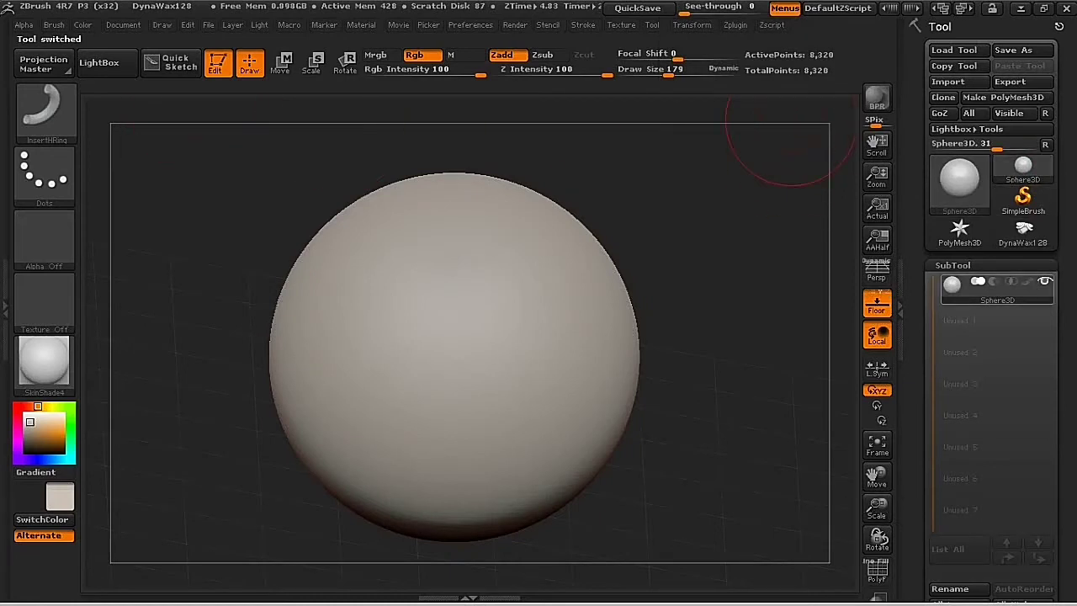
mouse_move(1022, 168)
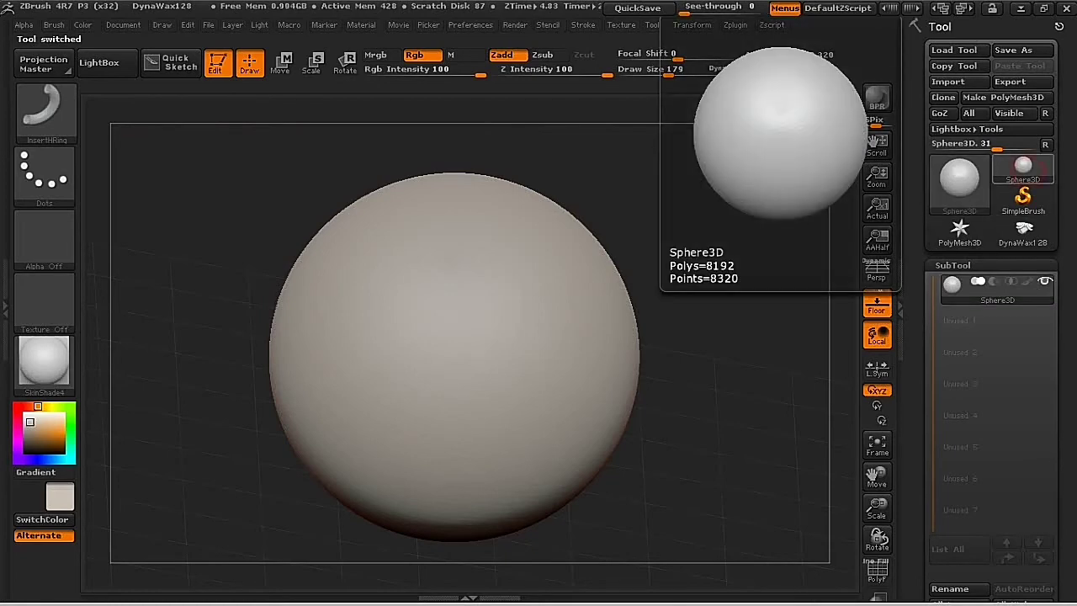
left_click(1022, 168)
left_click(1022, 168)
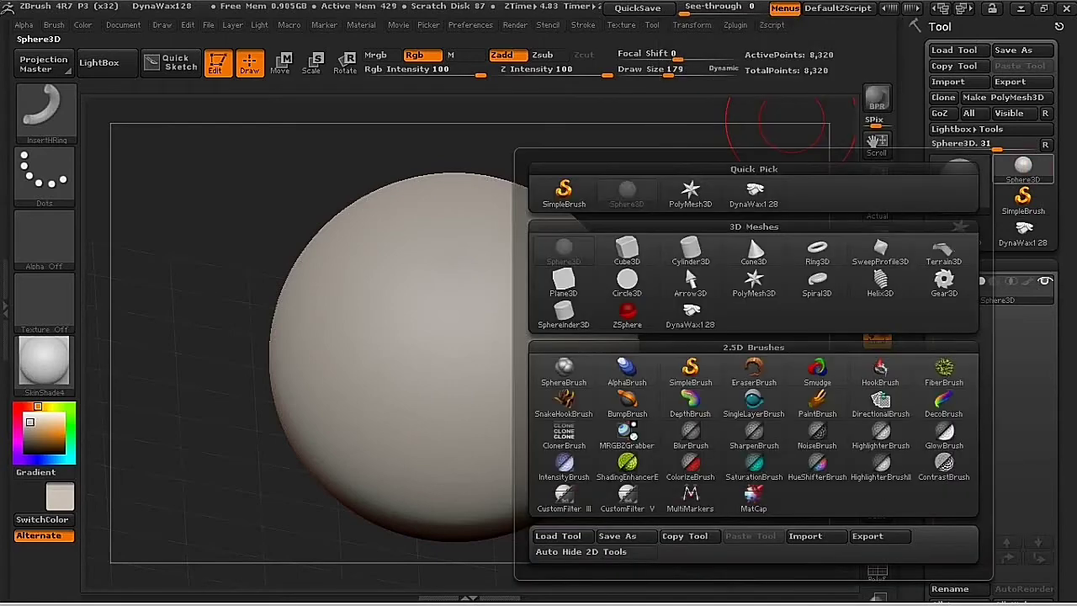
left_click(754, 192)
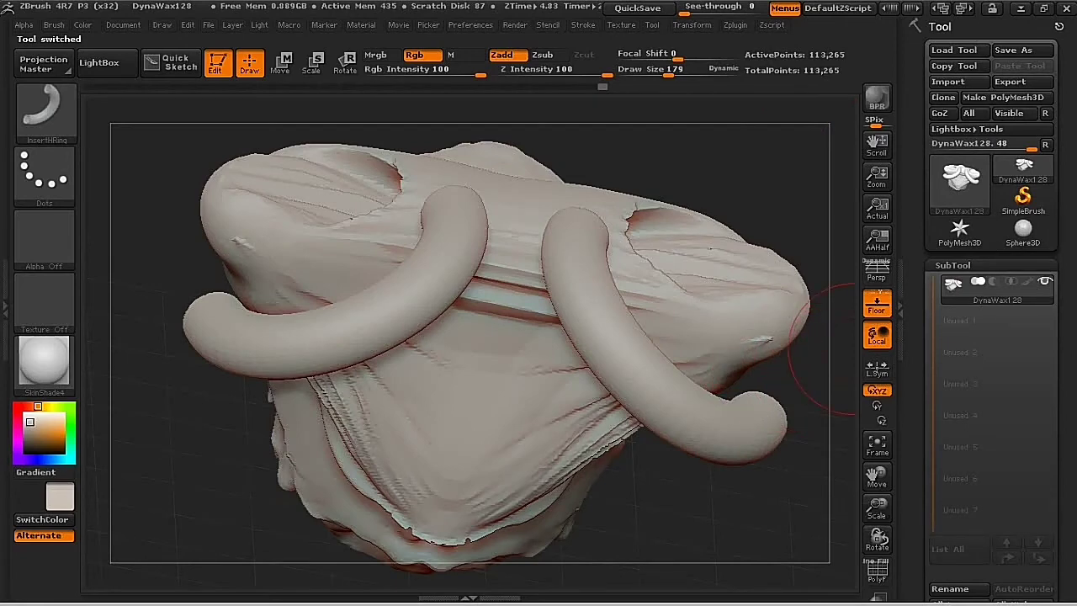
Review the SubTool options again and swap to Sphere3D and back to DynaWax128 using the recent tool thumbnails.
left_click_drag(1065, 413, 1064, 205)
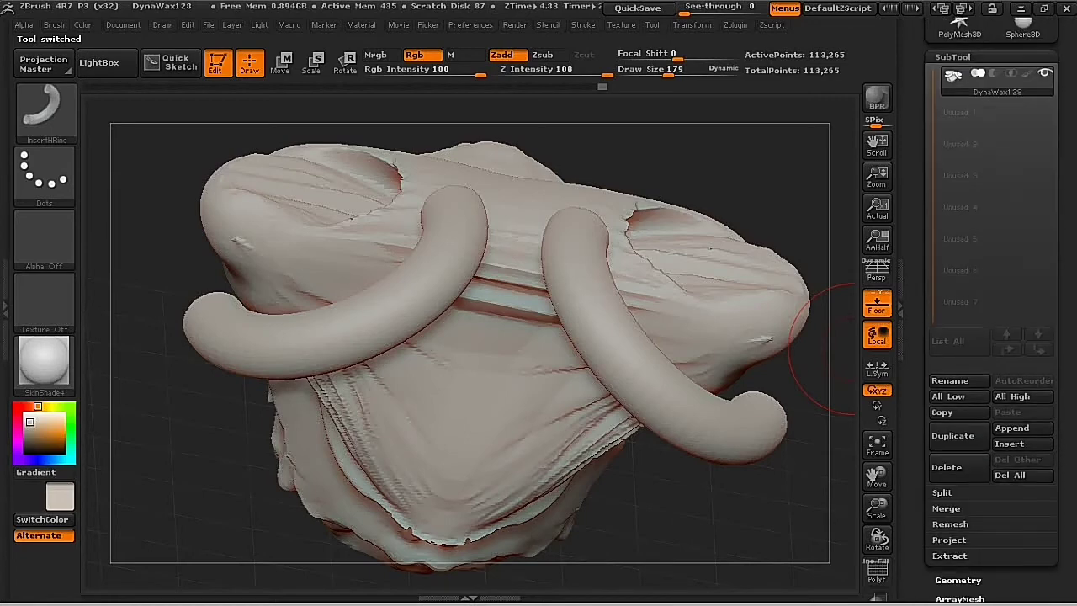
scroll(993, 311, "up", 5)
mouse_move(1022, 202)
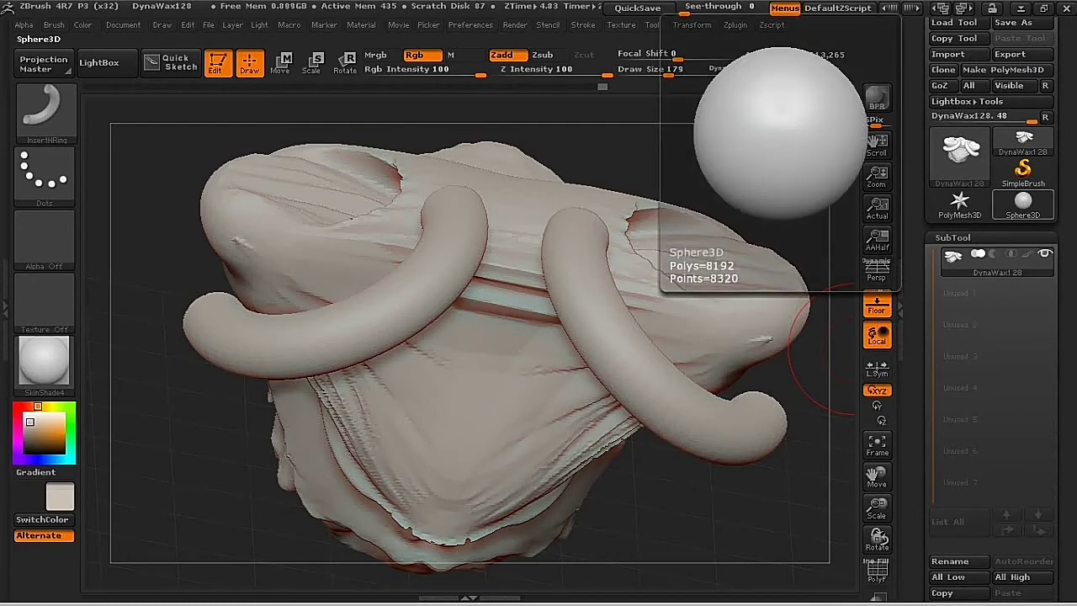
left_click(1022, 202)
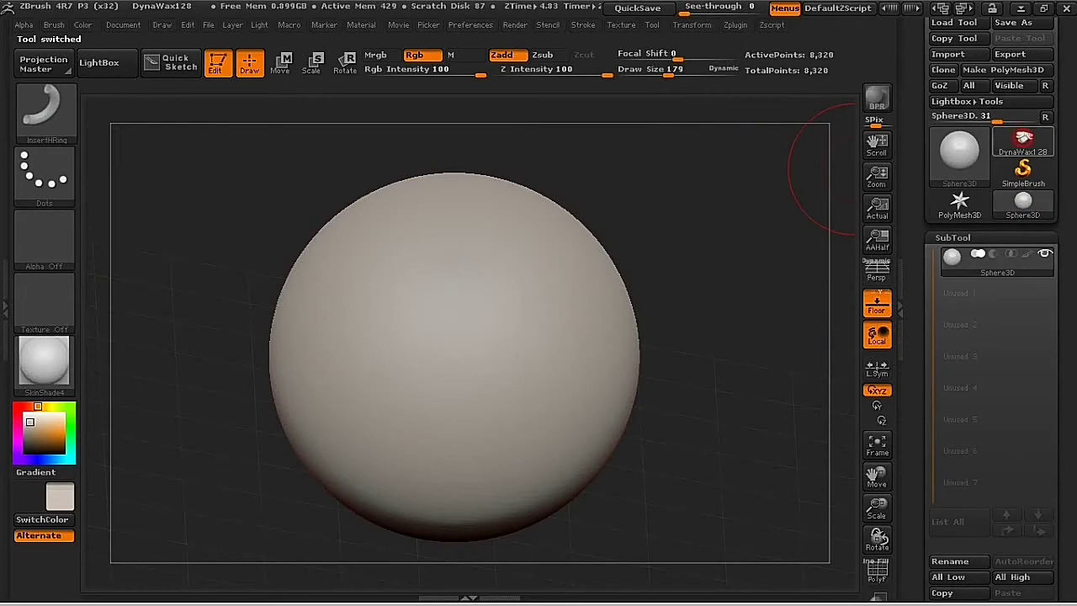
left_click(1022, 141)
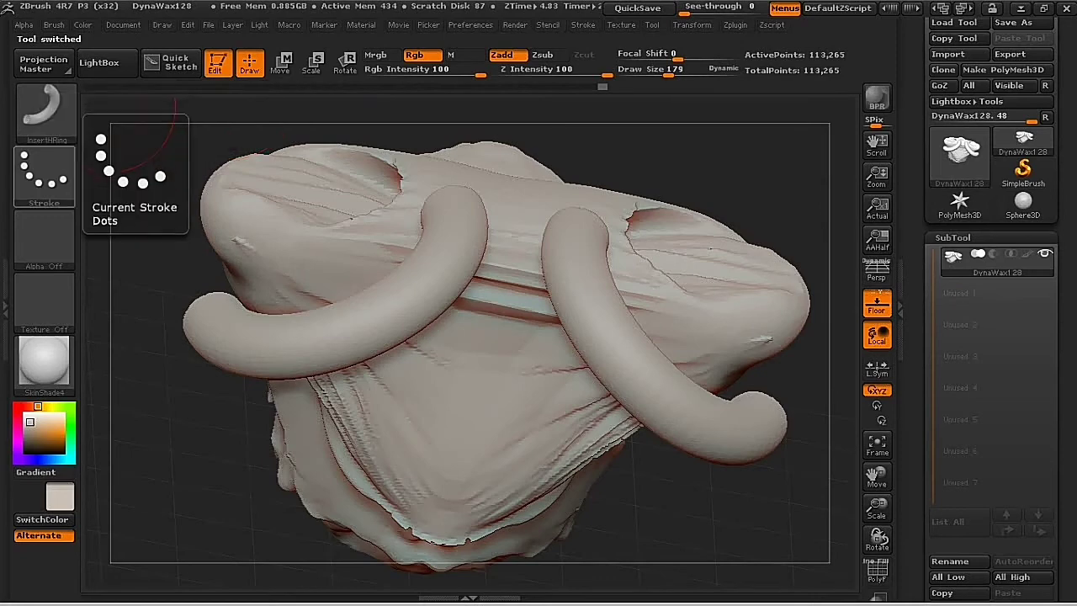
Set the InsertHRing stroke to DragRect and insert a small mirrored pair of half rings across the sculpt's two curved tubes.
left_click(47, 176)
left_click(190, 191)
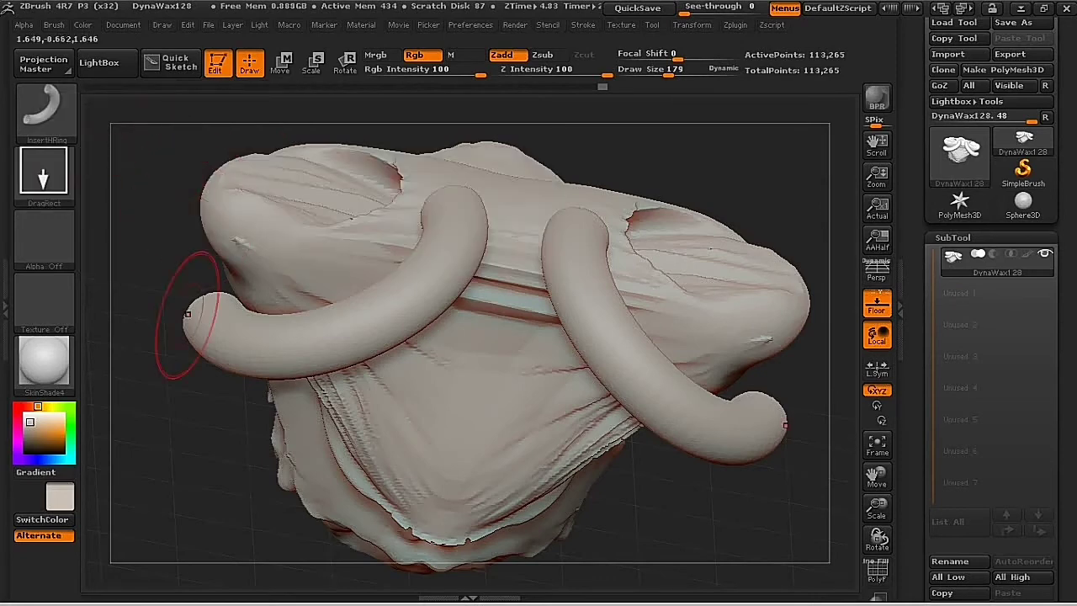
left_click_drag(206, 373, 208, 414)
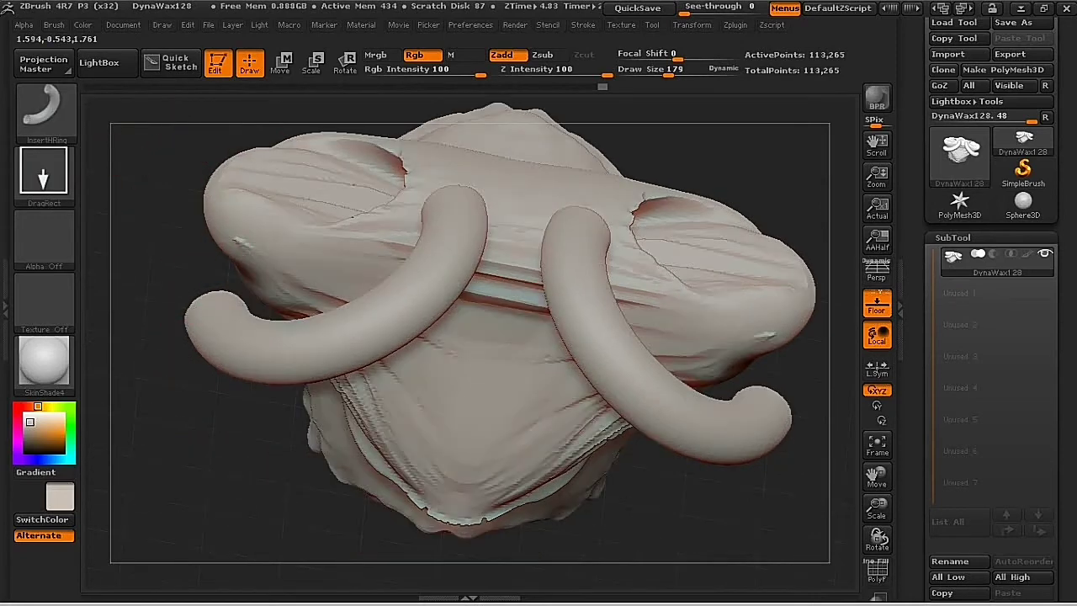
left_click_drag(421, 283, 431, 299)
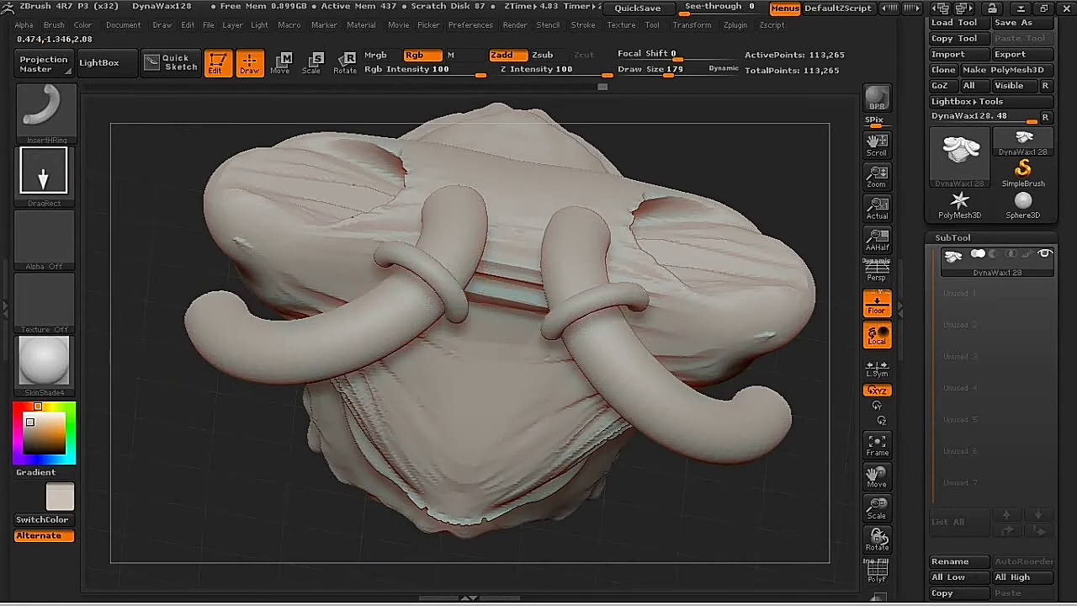
left_click_drag(646, 297, 660, 294)
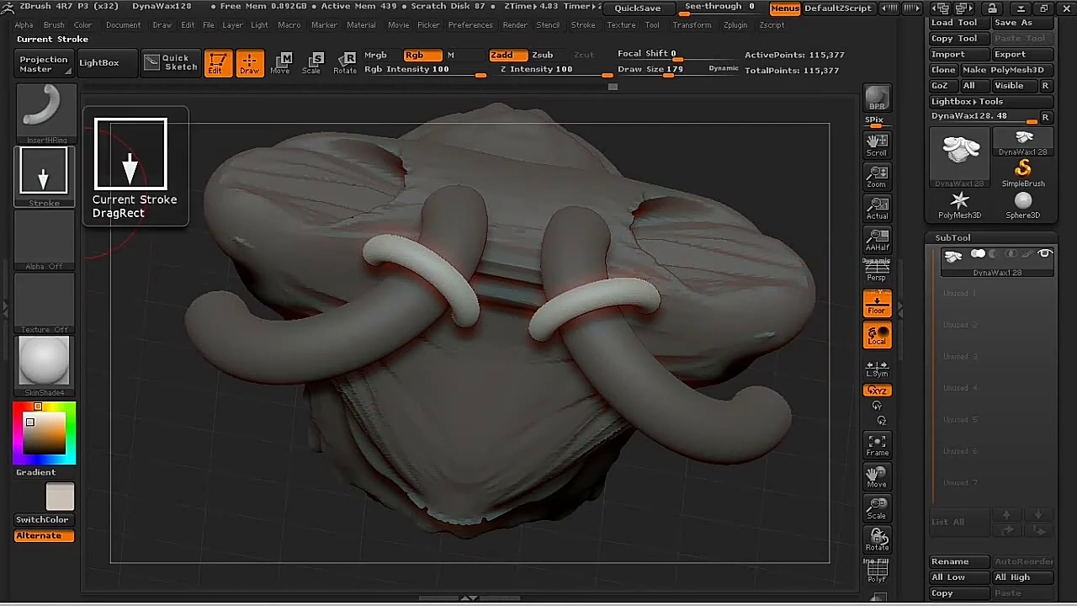
left_click(44, 172)
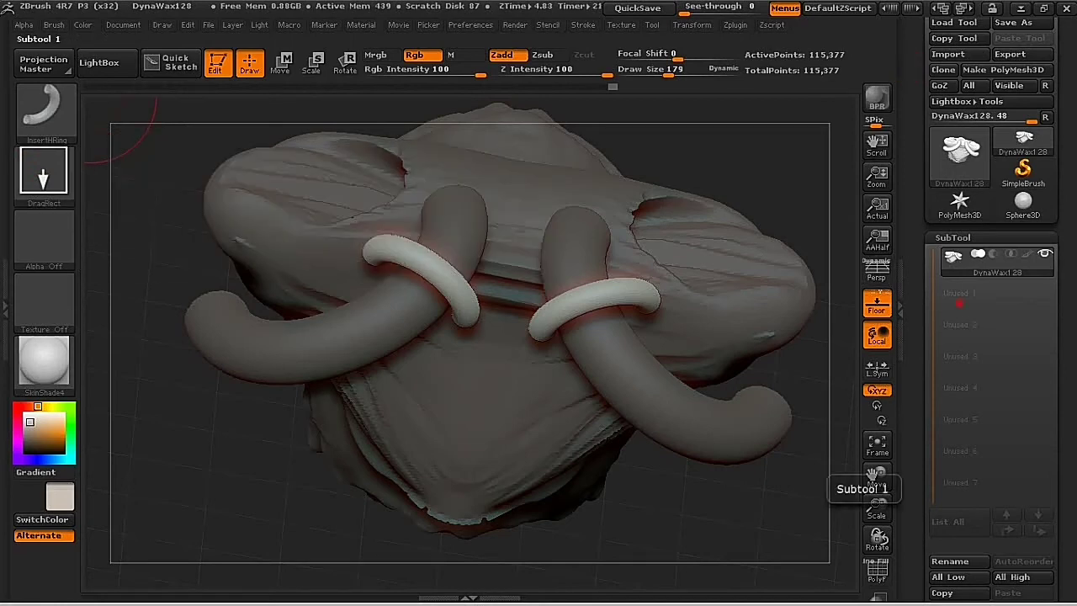
Append a Ring3D mesh to the DynaWax128 sculpt as a new subtool.
scroll(1065, 519, "down", 5)
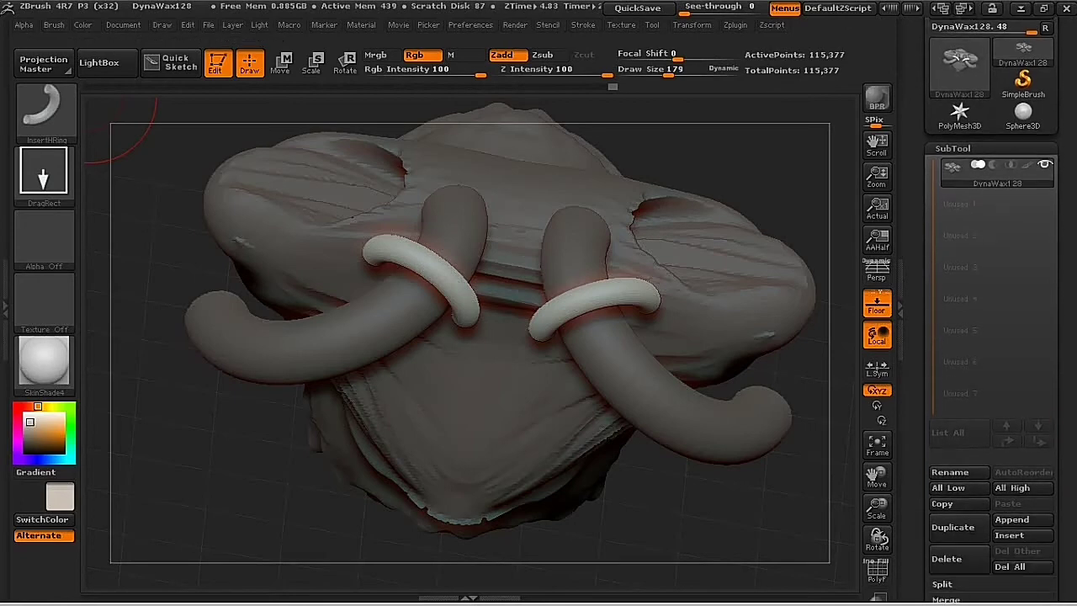
scroll(1022, 421, "up", 2)
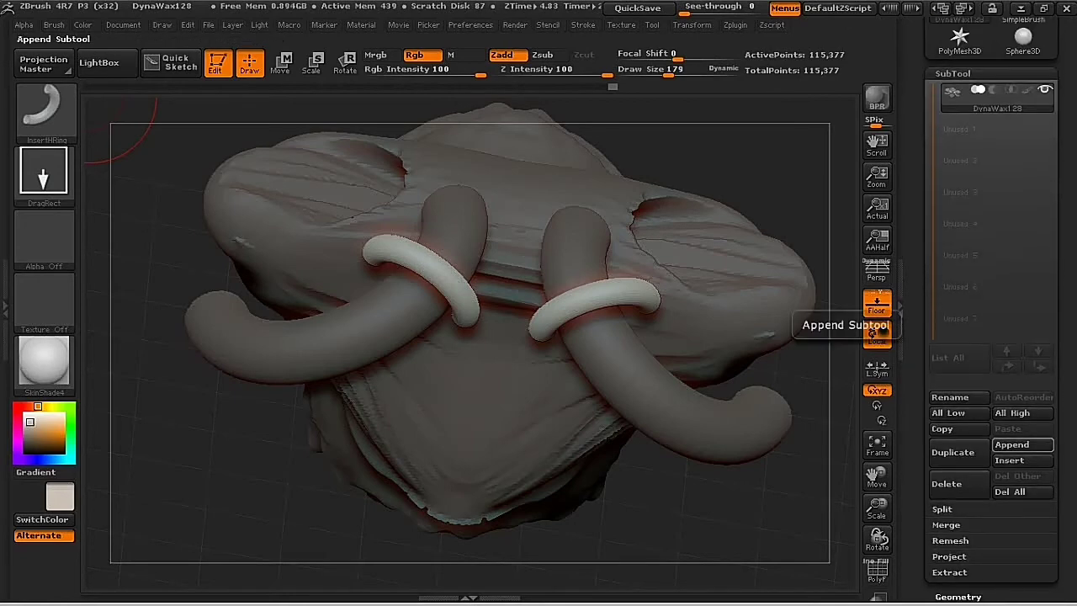
left_click(1017, 444)
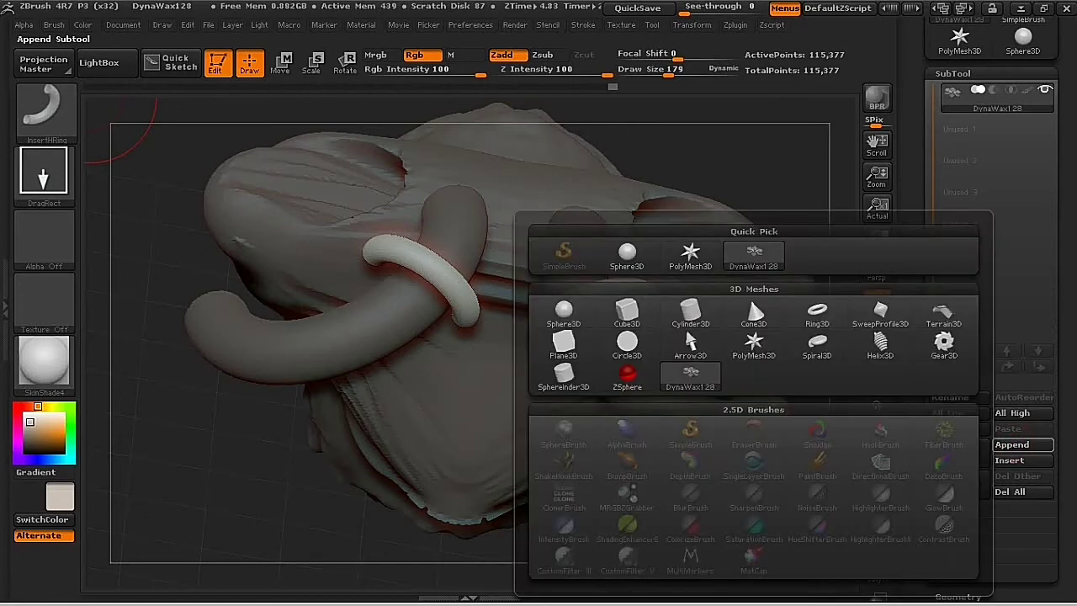
left_click(690, 377)
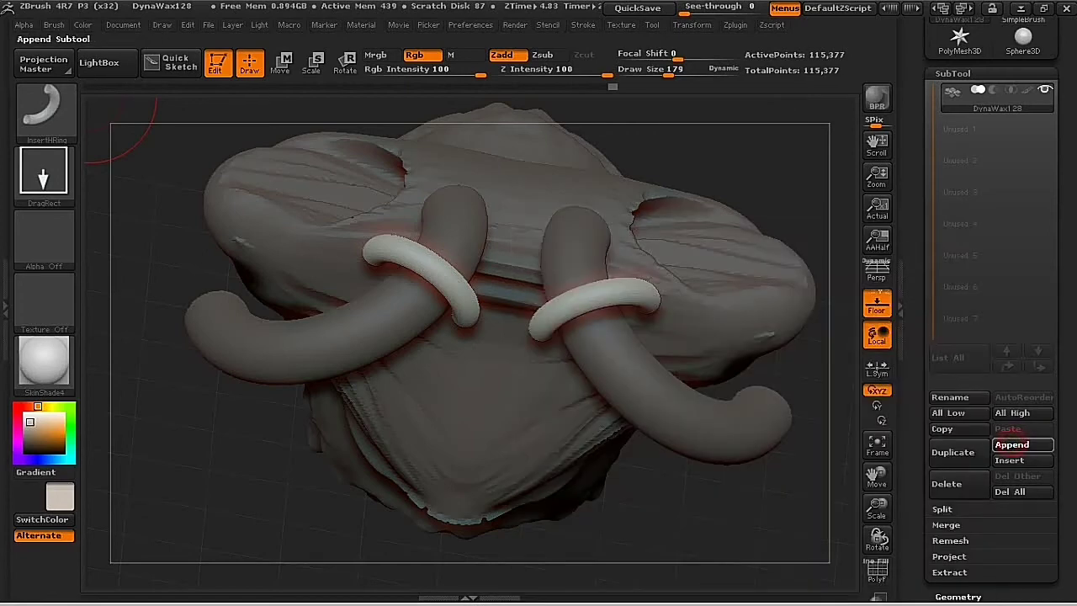
left_click(1020, 445)
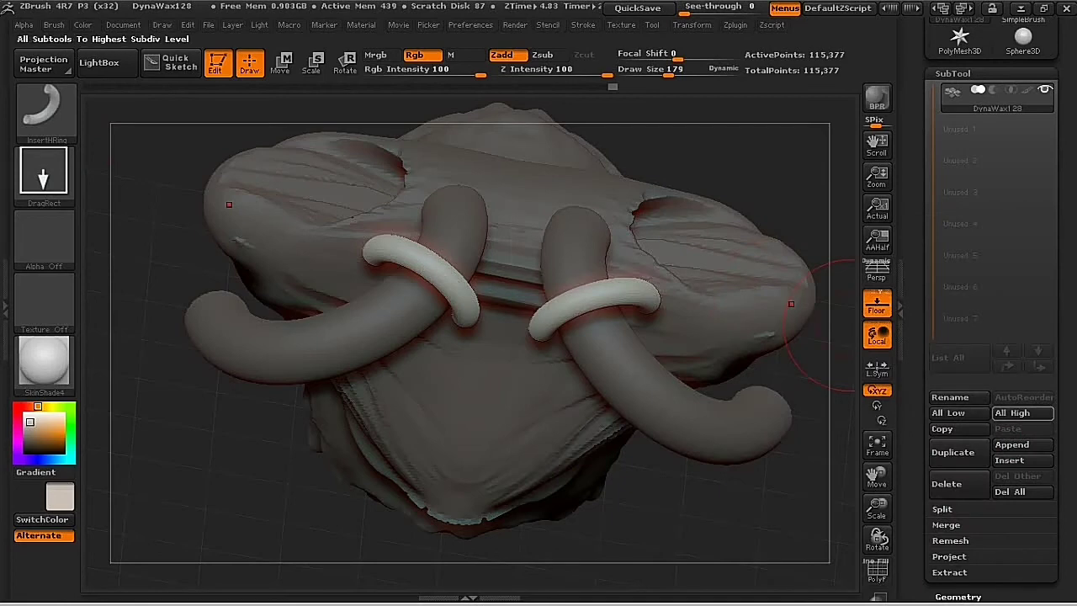
left_click(1011, 444)
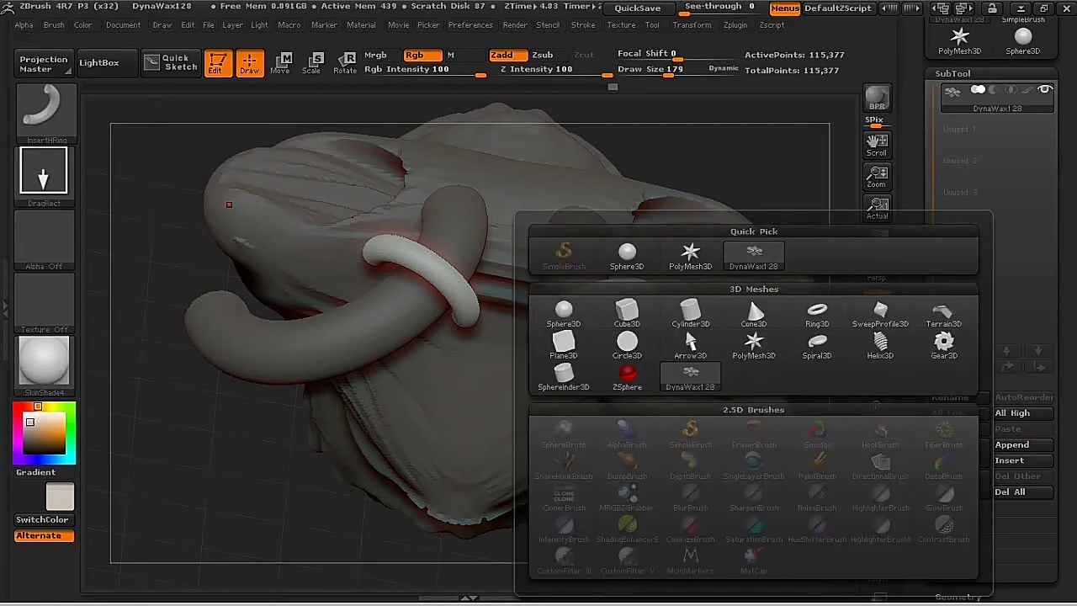
left_click(816, 311)
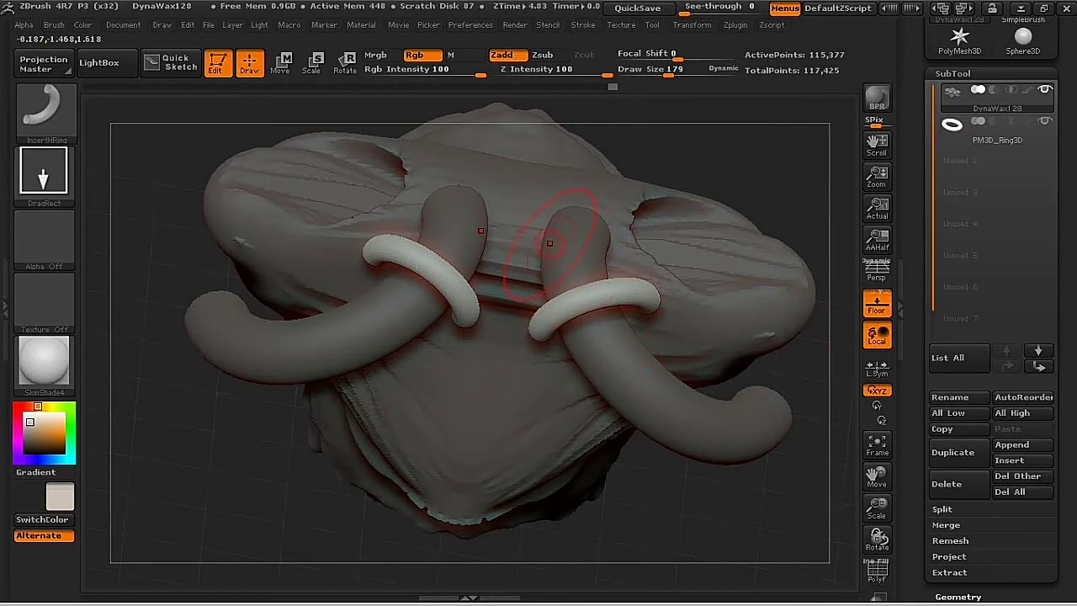
Insert a larger mirrored pair of half rings crossing at the middle of the DynaWax128 sculpt, between the two tubes.
mouse_move(550, 243)
left_mouse_down()
mouse_move(598, 320)
mouse_move(612, 313)
mouse_move(626, 252)
mouse_move(639, 287)
left_mouse_up()
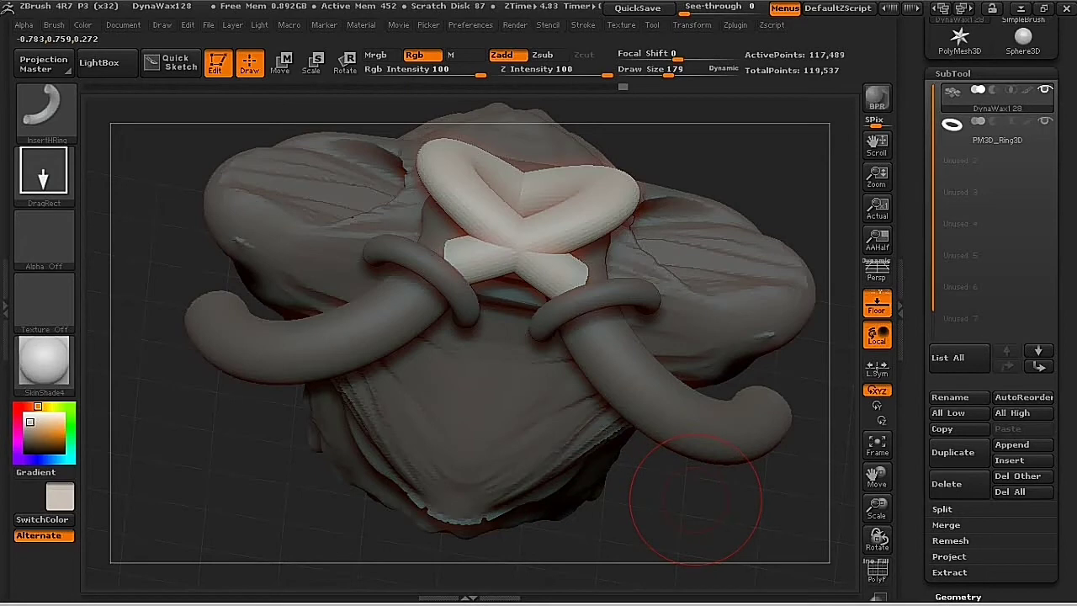
mouse_move(1043, 122)
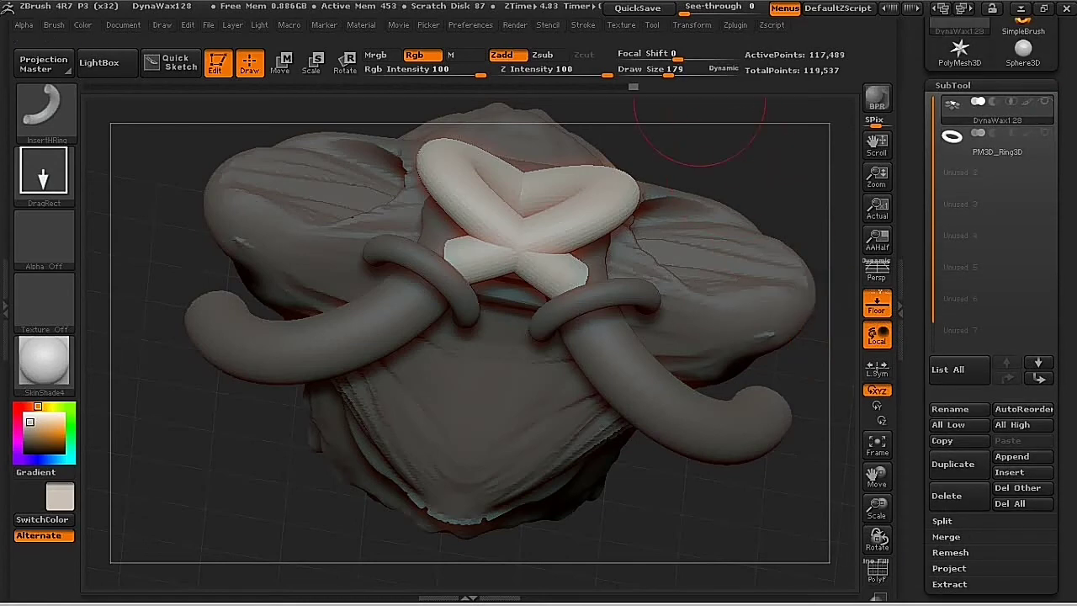
left_click(652, 24)
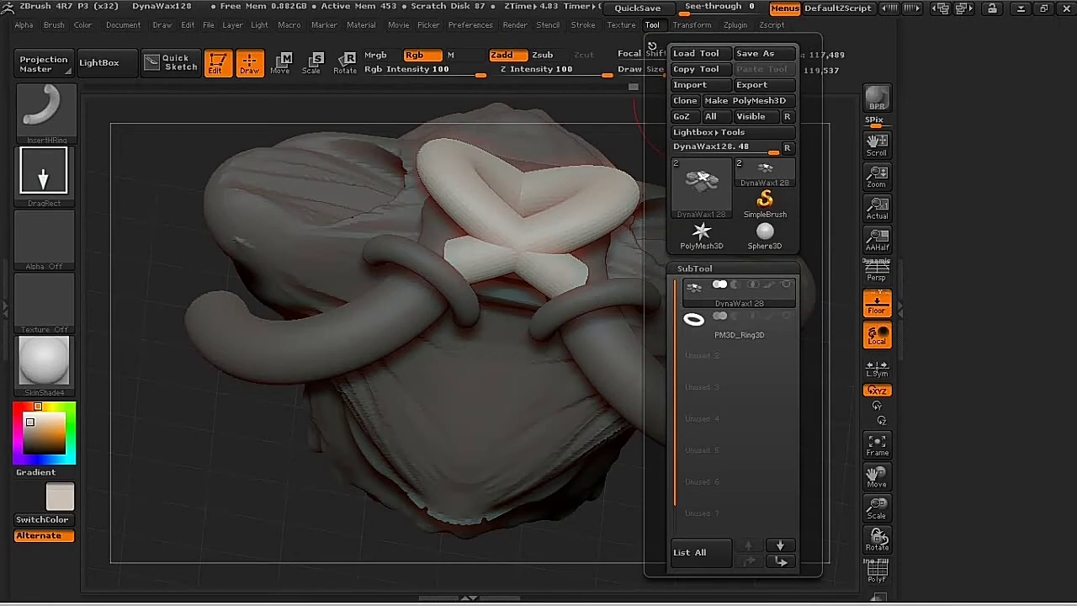
left_click(691, 25)
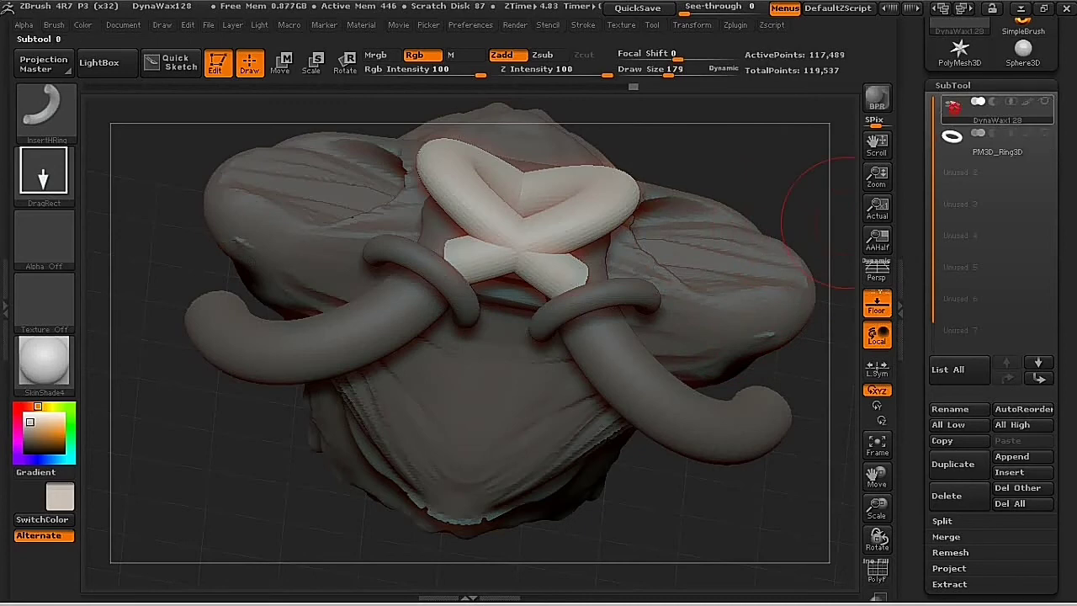
Switch the active subtool to PM3D_Ring3D, return to DynaWax128, and make PM3D_Ring3D active again.
left_click(992, 147)
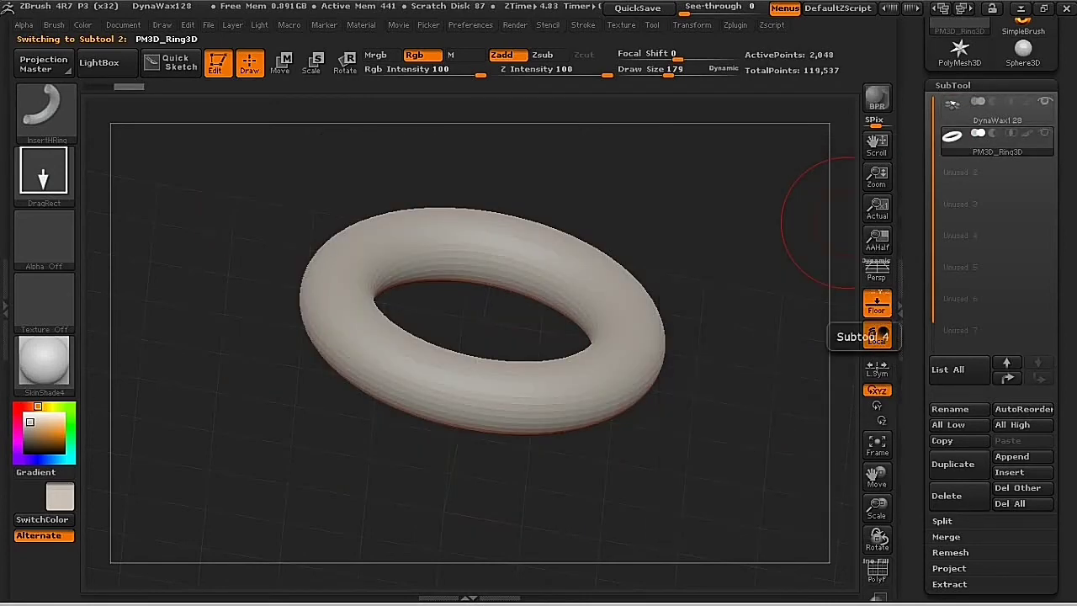
key("Up")
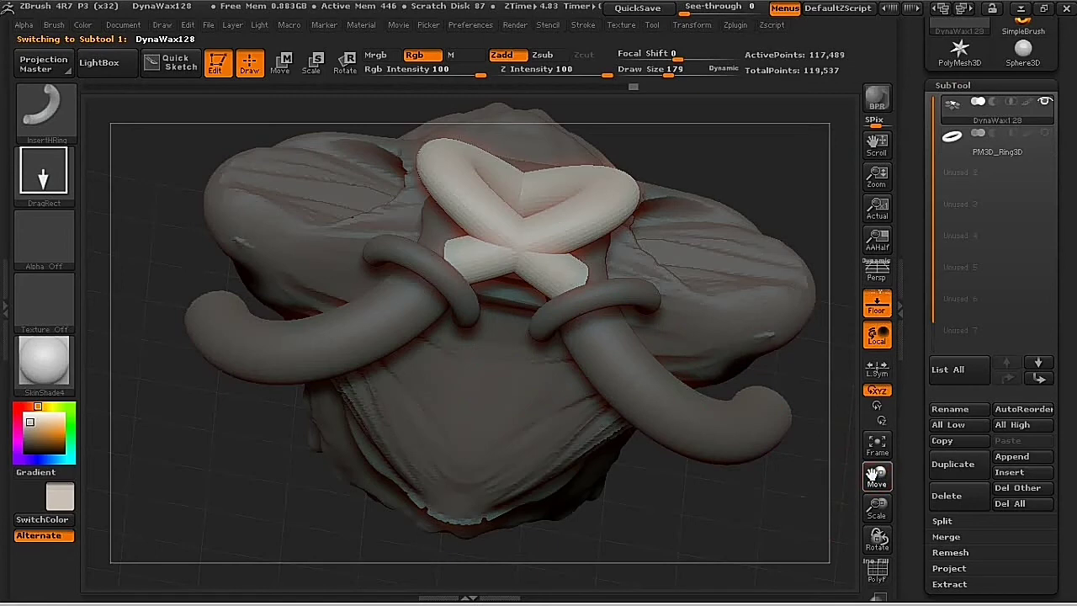
left_click_drag(876, 474, 632, 511)
left_click(967, 143)
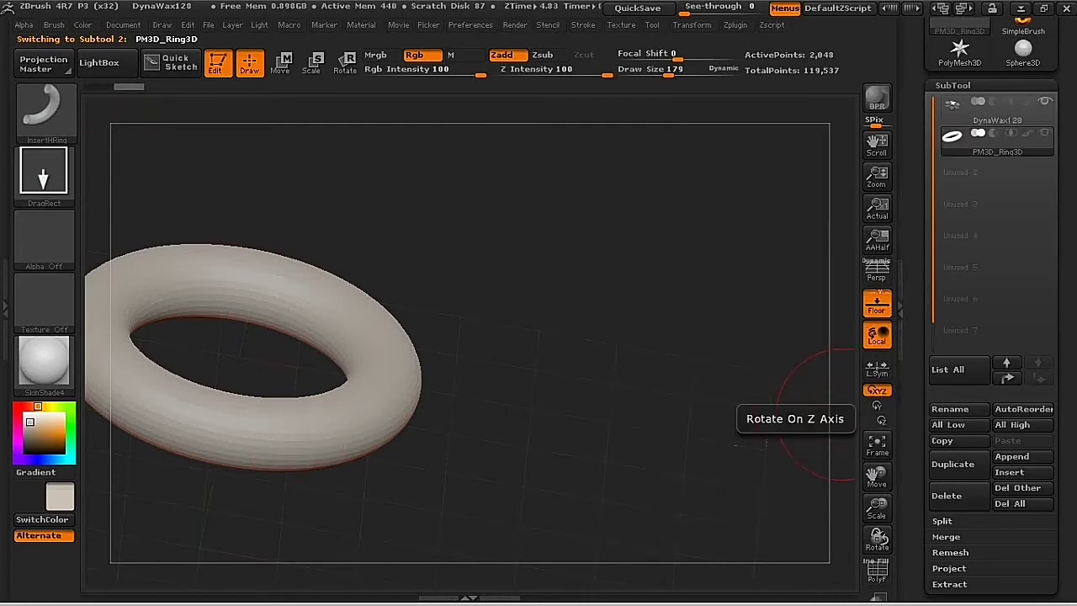
Reposition the PM3D_Ring3D subtool with the Transpose Move line, shifting it well to the side of its original location.
key("w")
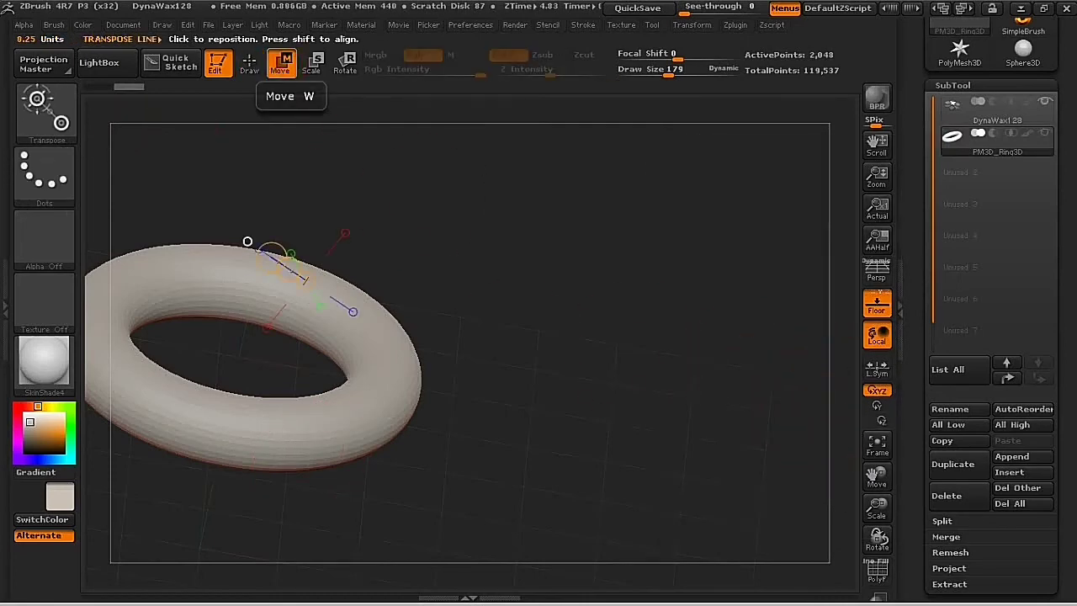
left_click(311, 61)
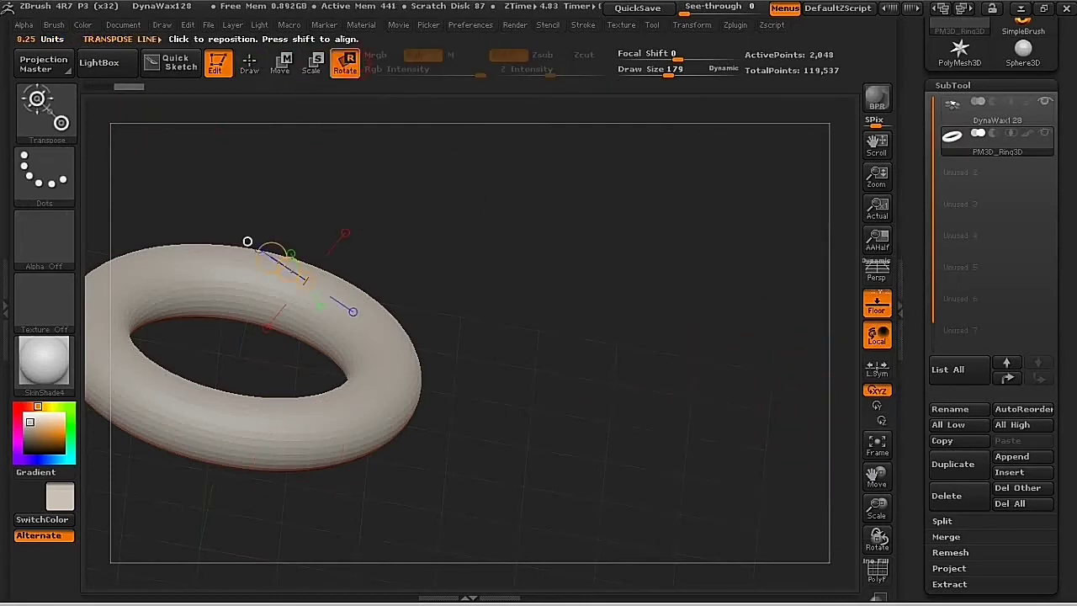
left_click(280, 61)
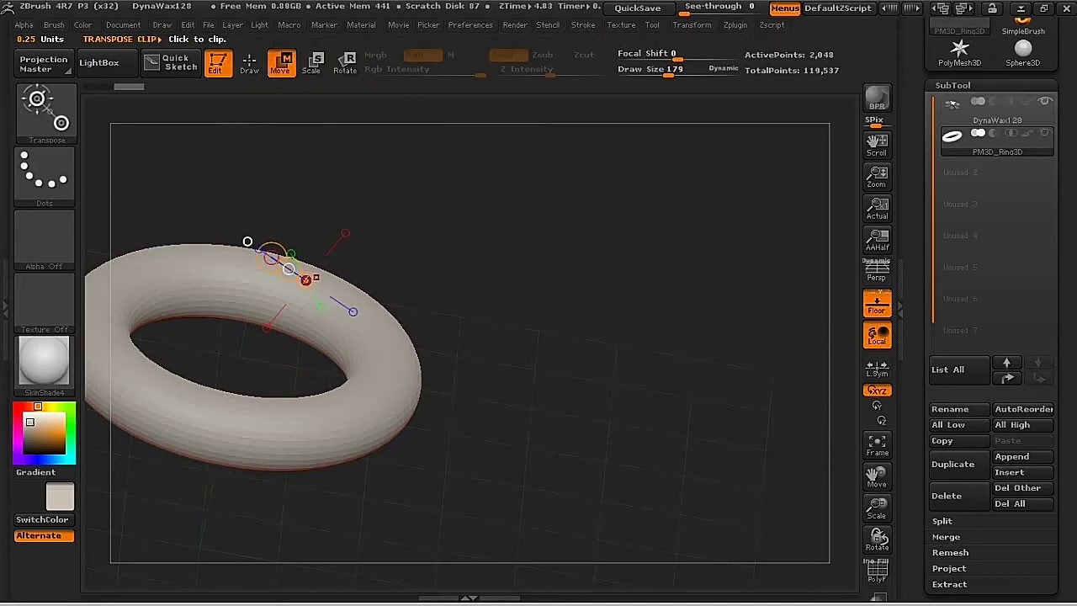
mouse_move(270, 257)
left_mouse_down()
mouse_move(160, 271)
mouse_move(329, 245)
mouse_move(207, 264)
mouse_move(228, 202)
mouse_move(228, 275)
mouse_move(305, 280)
left_mouse_up()
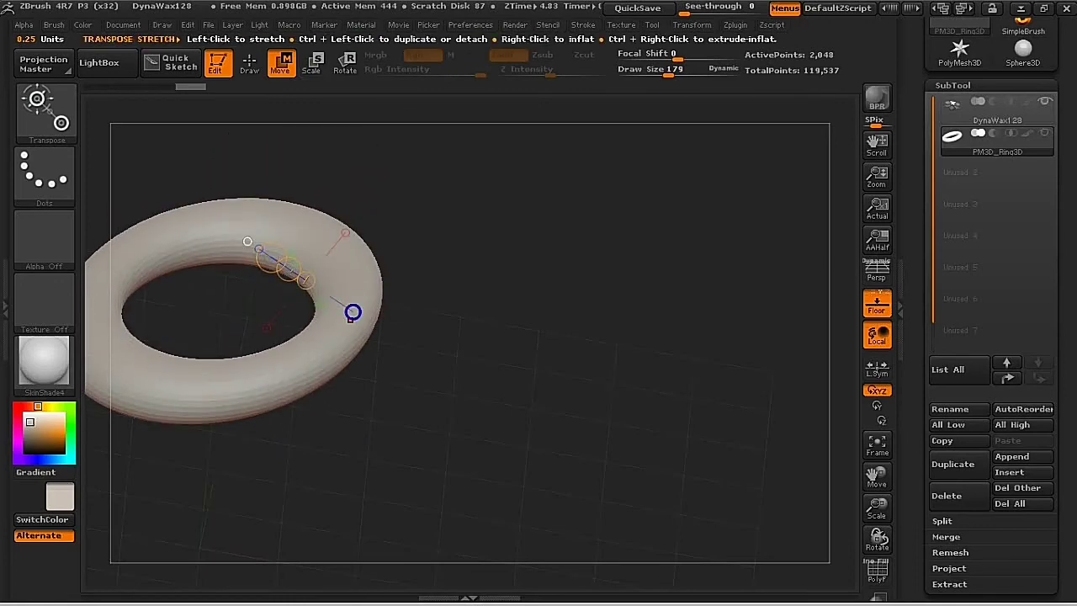
left_click(353, 312)
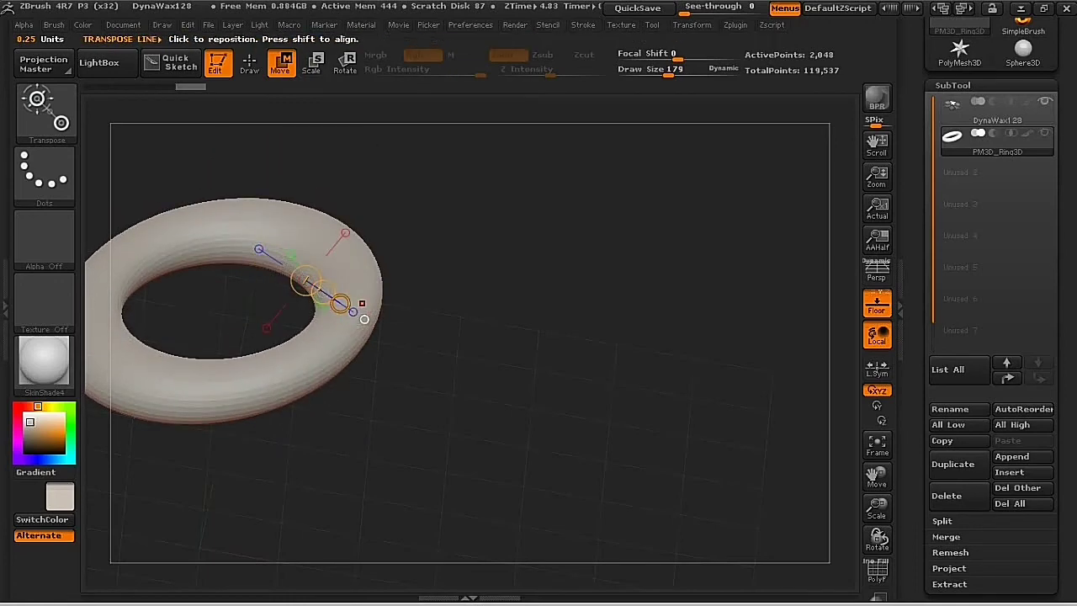
left_click_drag(342, 306, 397, 257)
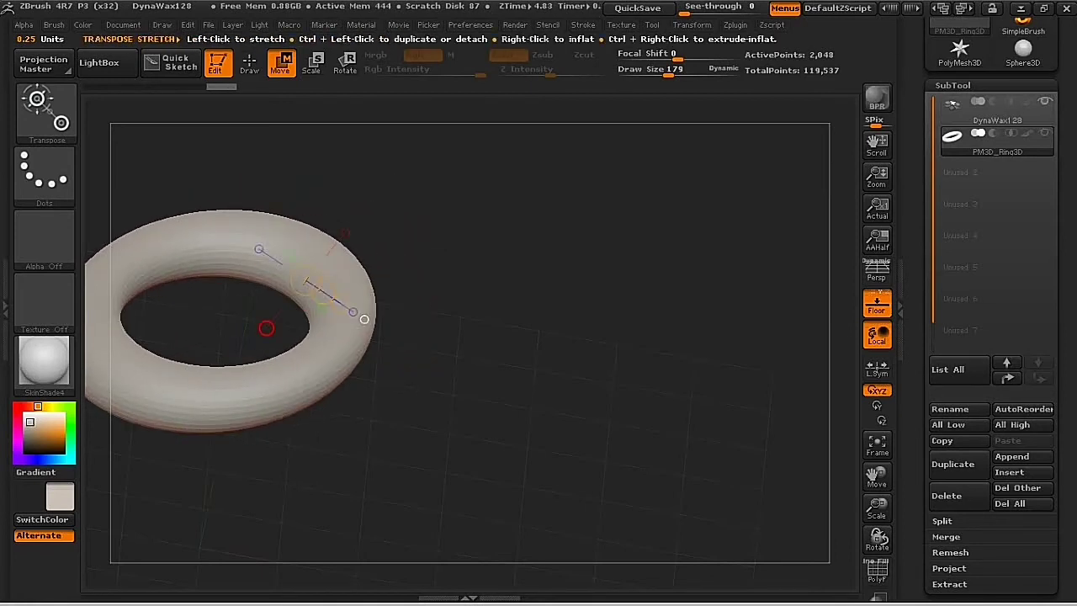
left_click_drag(291, 297, 800, 222)
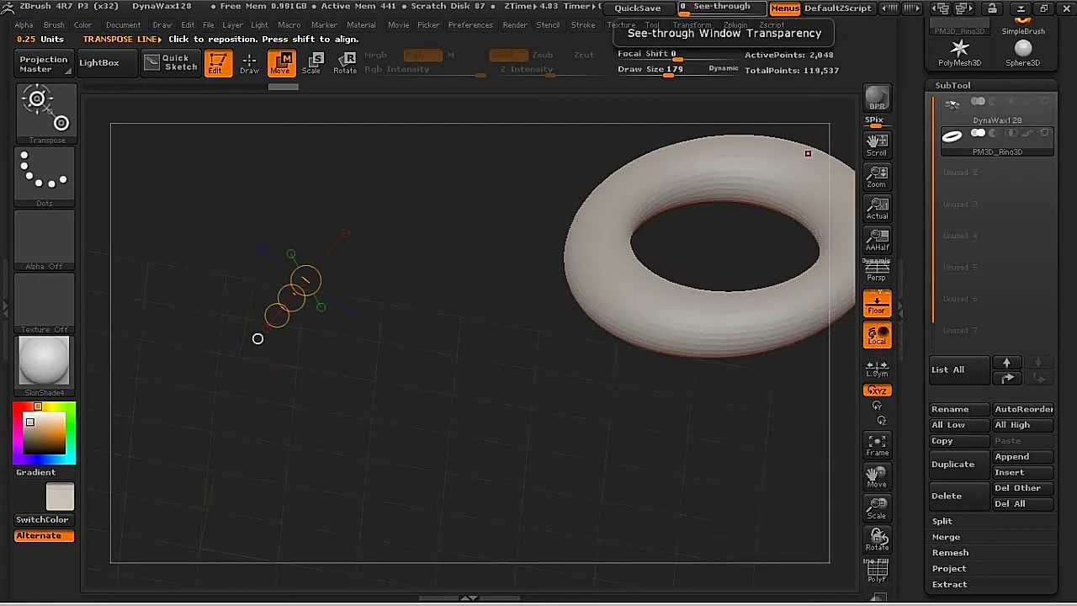
left_click(695, 27)
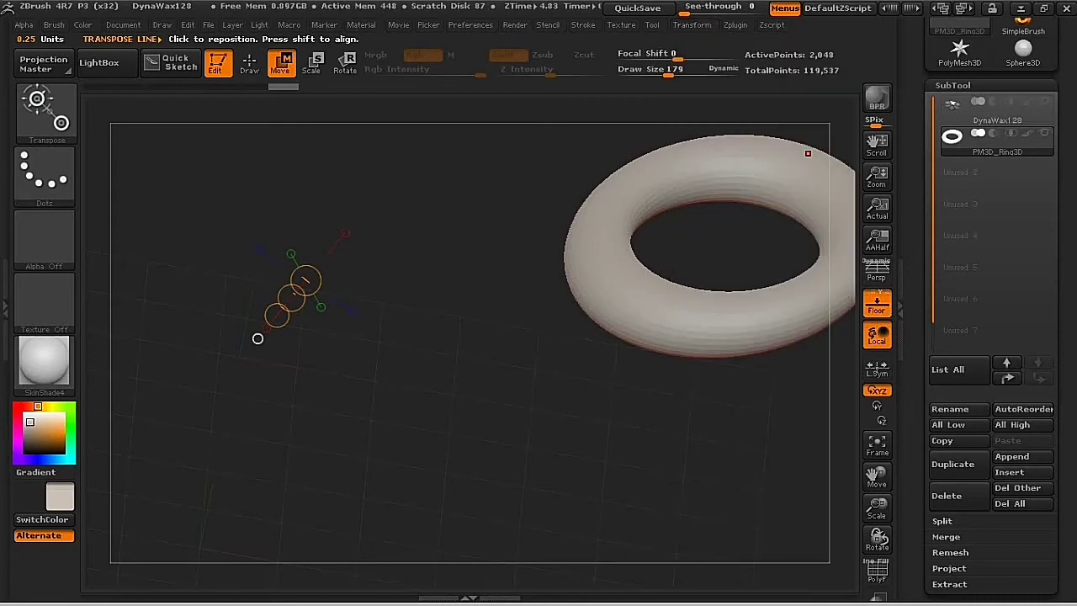
Show the DynaWax128 subtool together with the moved ring and make DynaWax128 the active subtool.
left_click(1045, 101)
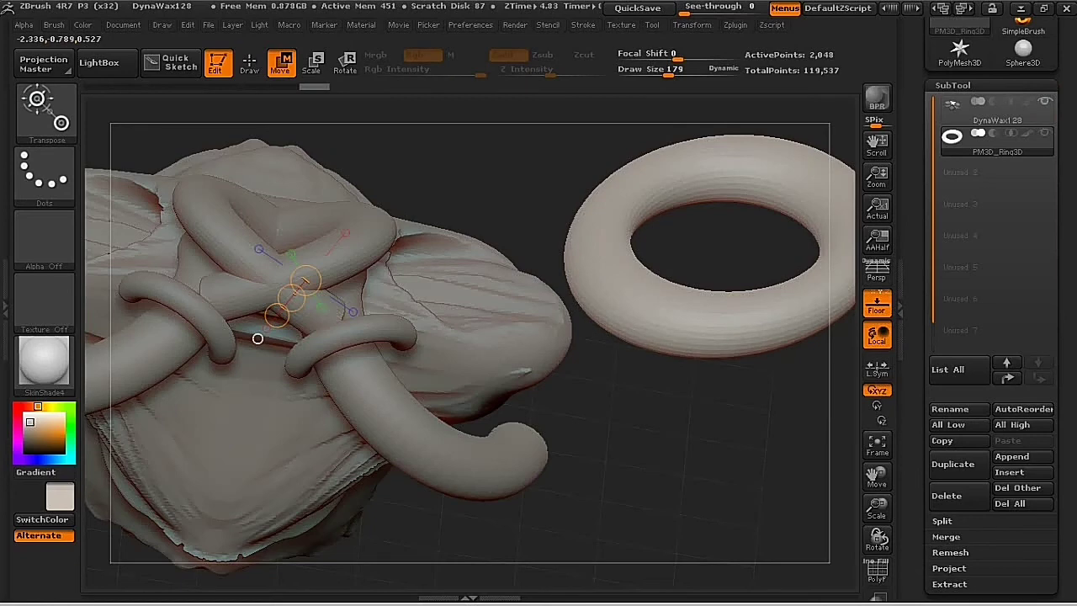
left_click_drag(257, 338, 250, 338)
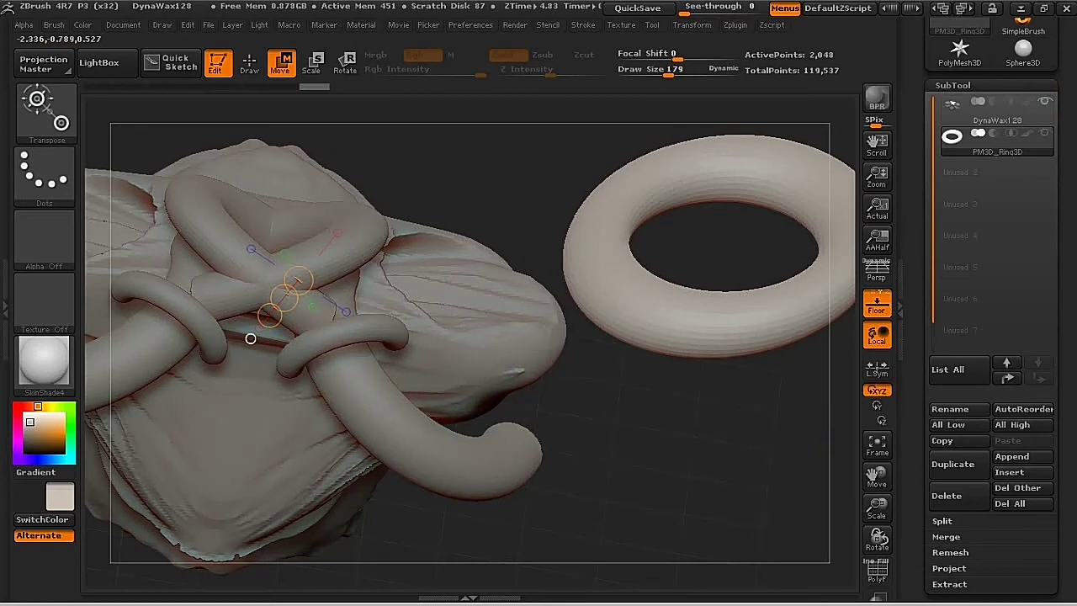
left_click_drag(639, 438, 454, 429)
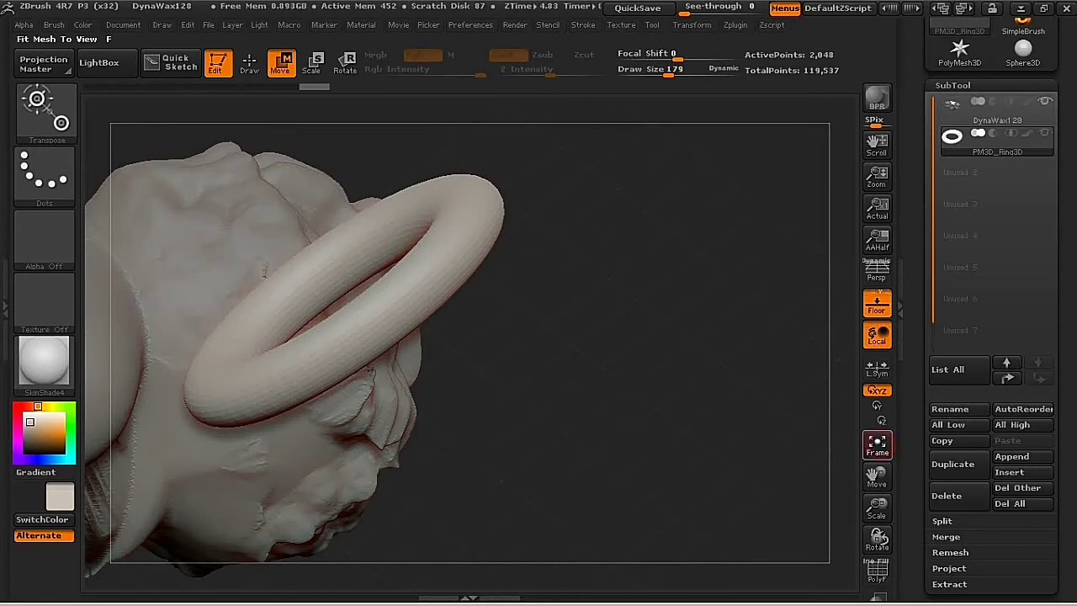
left_click(876, 444)
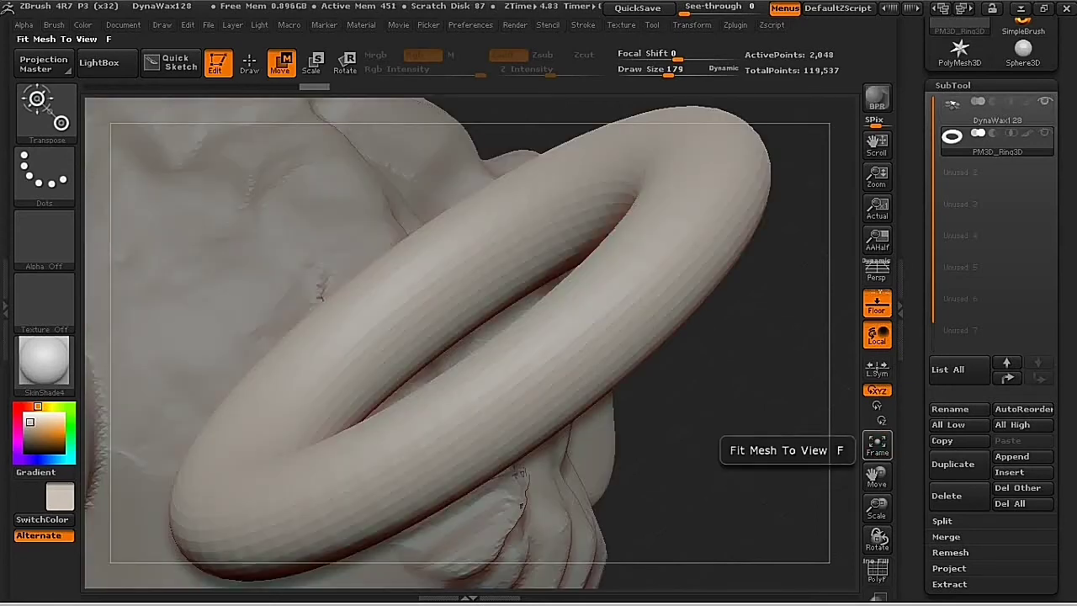
left_click(877, 444)
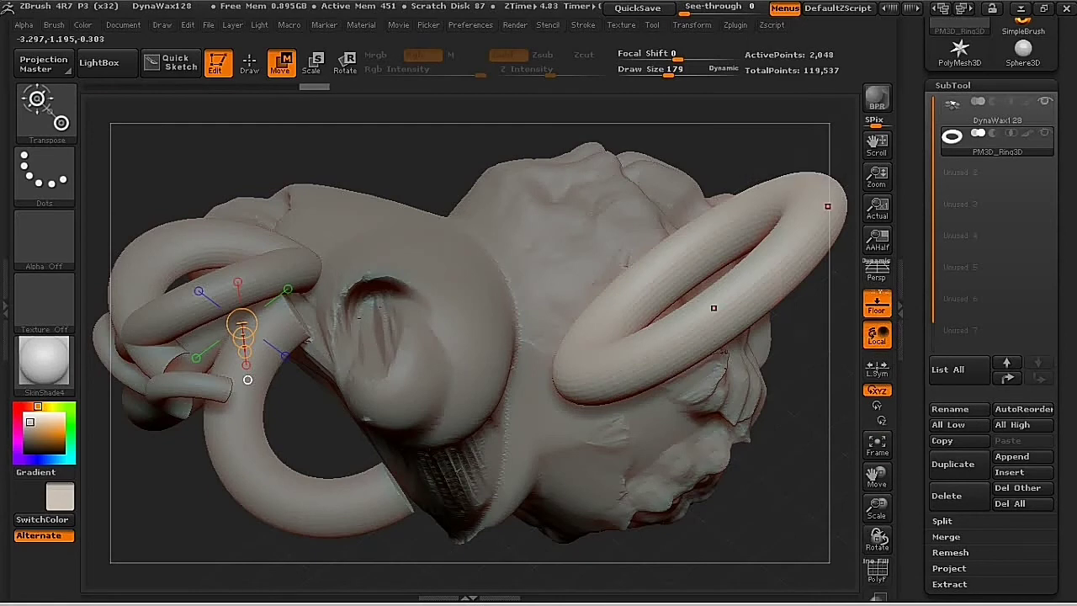
right_click_drag(481, 300, 483, 362)
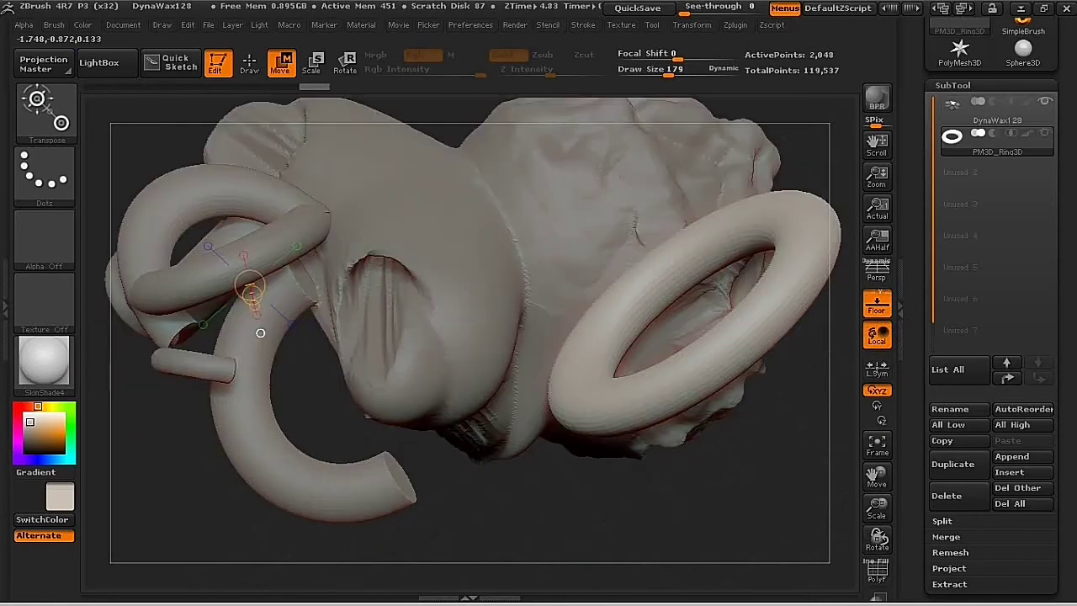
left_click_drag(437, 295, 430, 284)
mouse_move(261, 322)
left_mouse_down()
mouse_move(180, 344)
mouse_move(261, 375)
mouse_move(510, 380)
mouse_move(403, 374)
left_mouse_up()
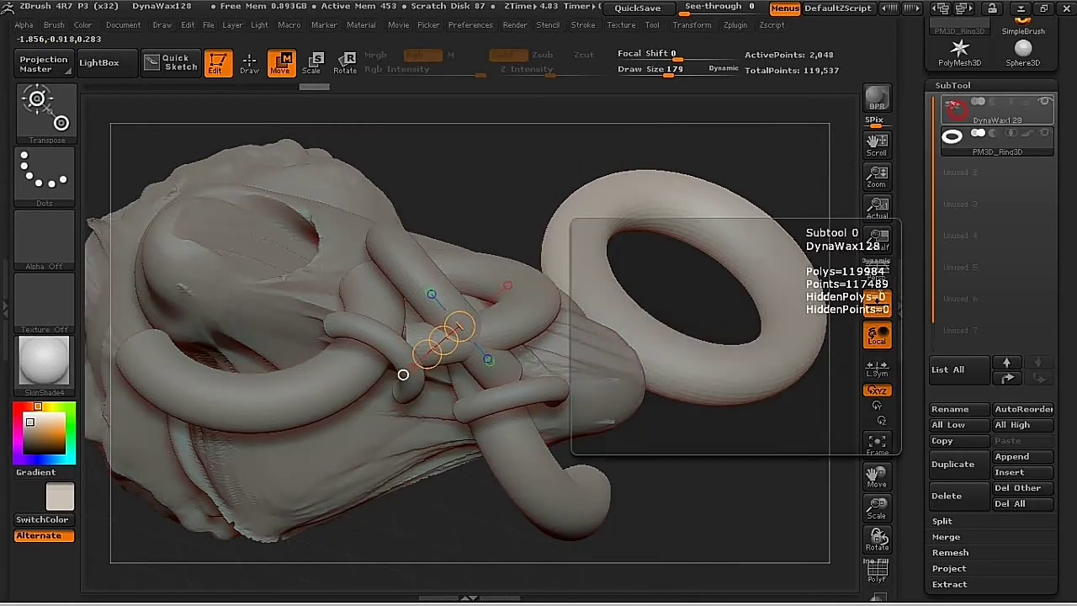
left_click(995, 110)
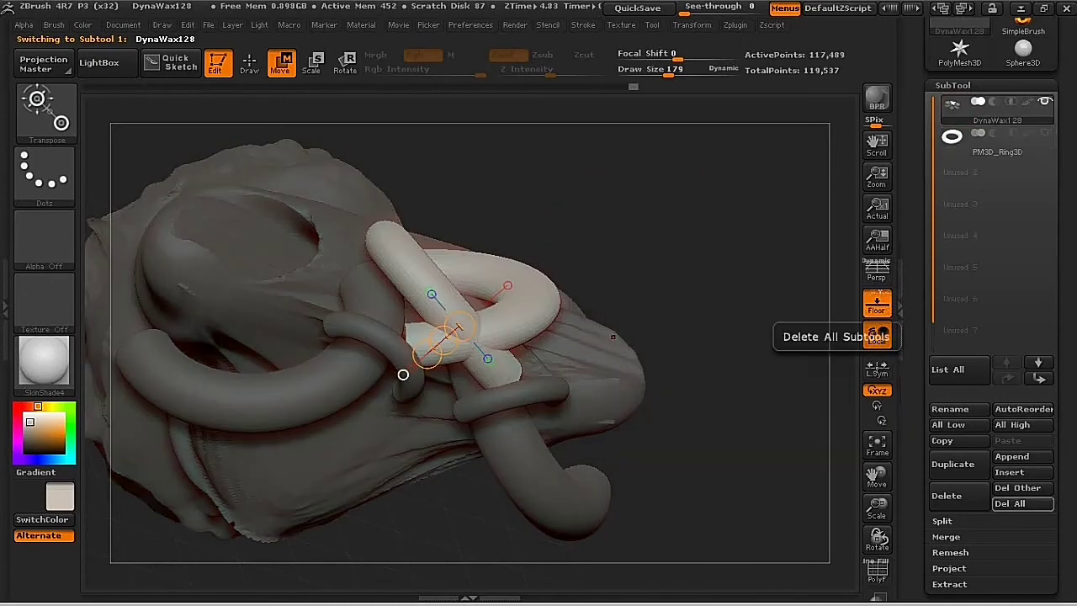
Delete the DynaWax128 subtool and the PM3D_Ring3D subtool, accepting the non-undoable operation for each.
left_click(945, 495)
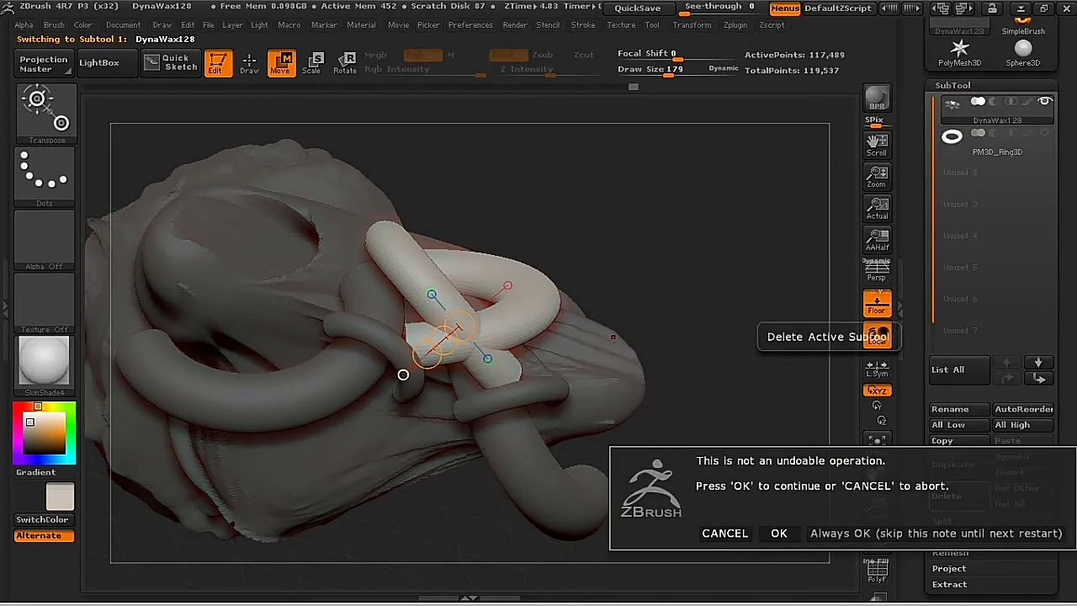
left_click(779, 533)
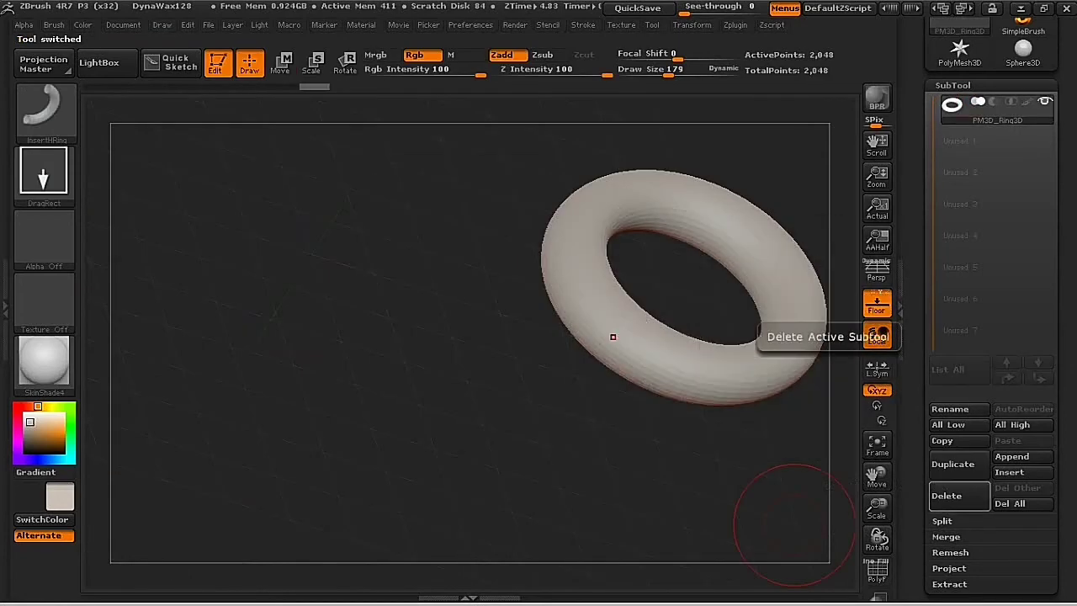
left_click(946, 495)
left_click(782, 533)
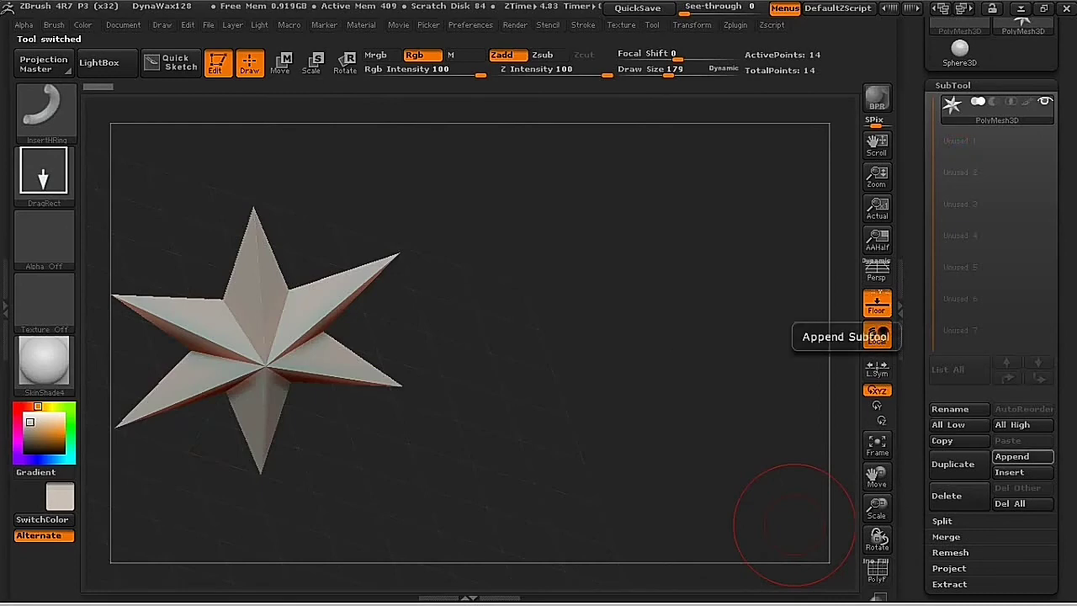
Append a Sphere3D subtool and delete the PolyMesh3D_1 star so that only the sphere is kept.
left_click(1011, 456)
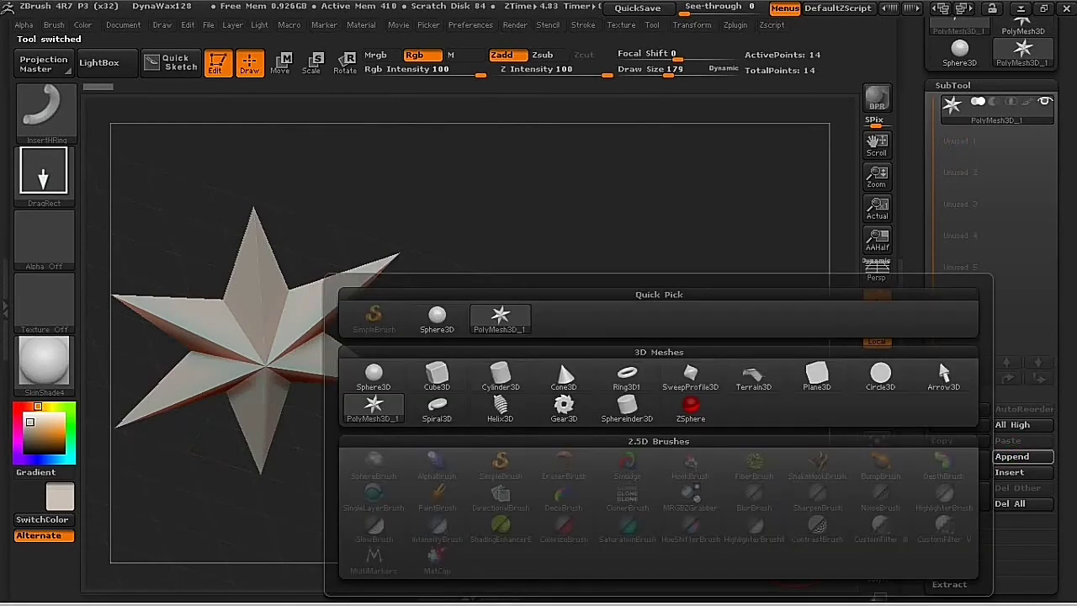
mouse_move(374, 376)
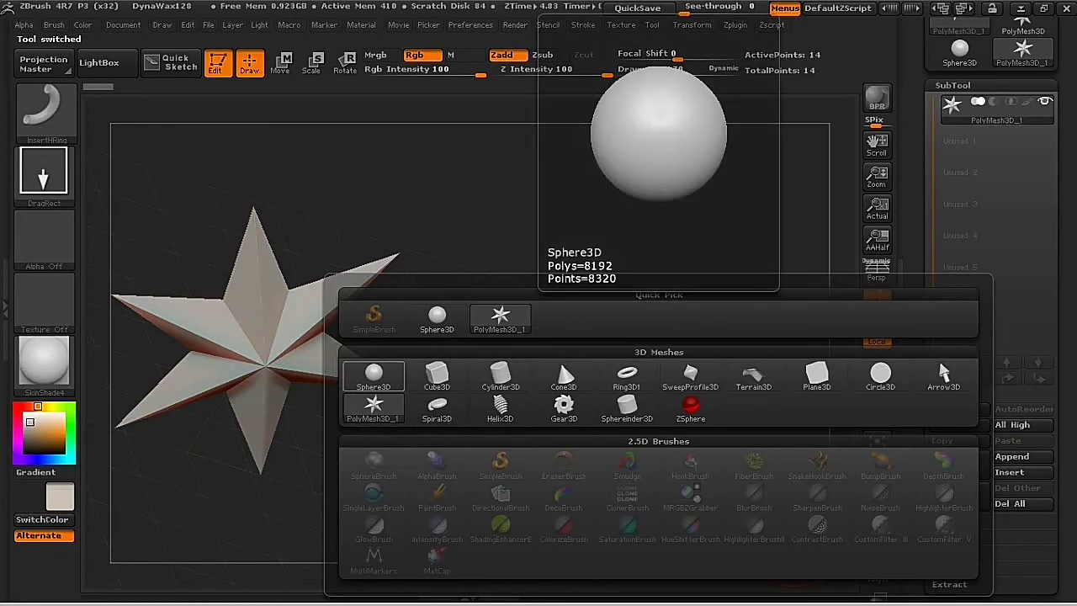
left_click(437, 318)
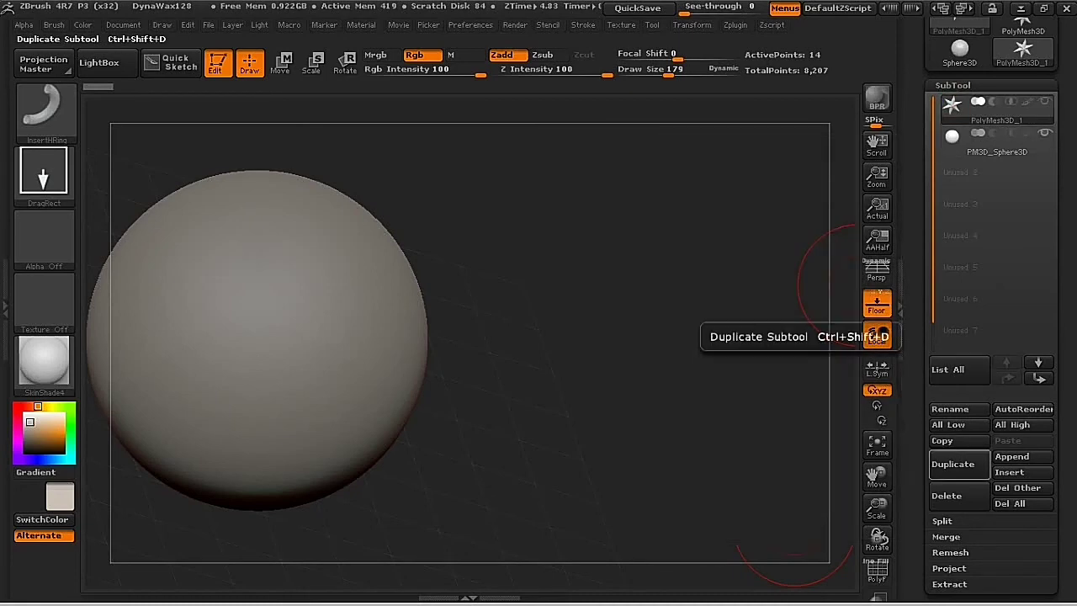
left_click(946, 496)
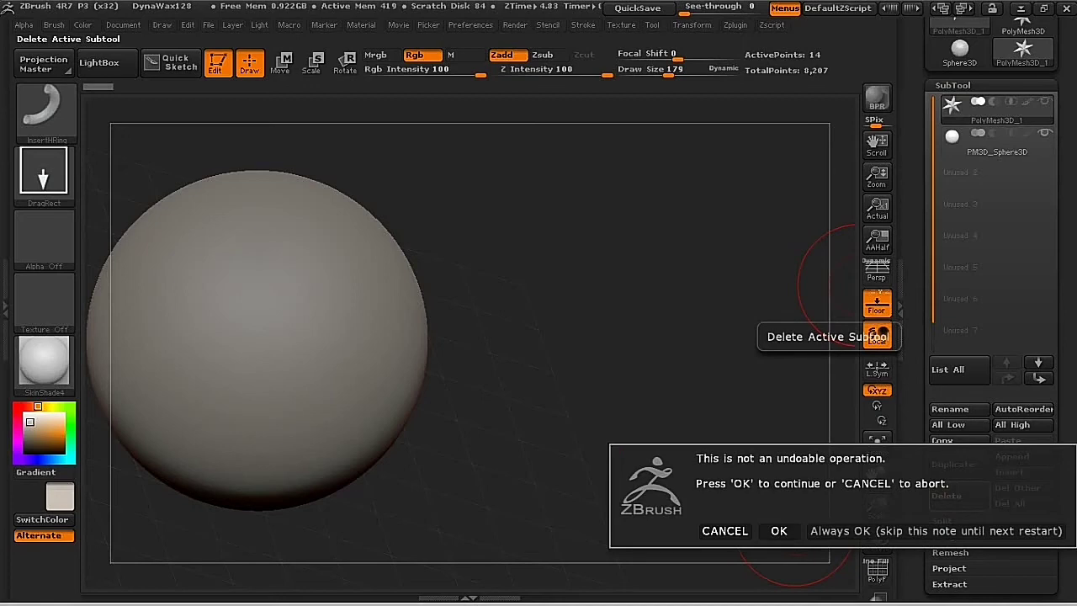
left_click(779, 531)
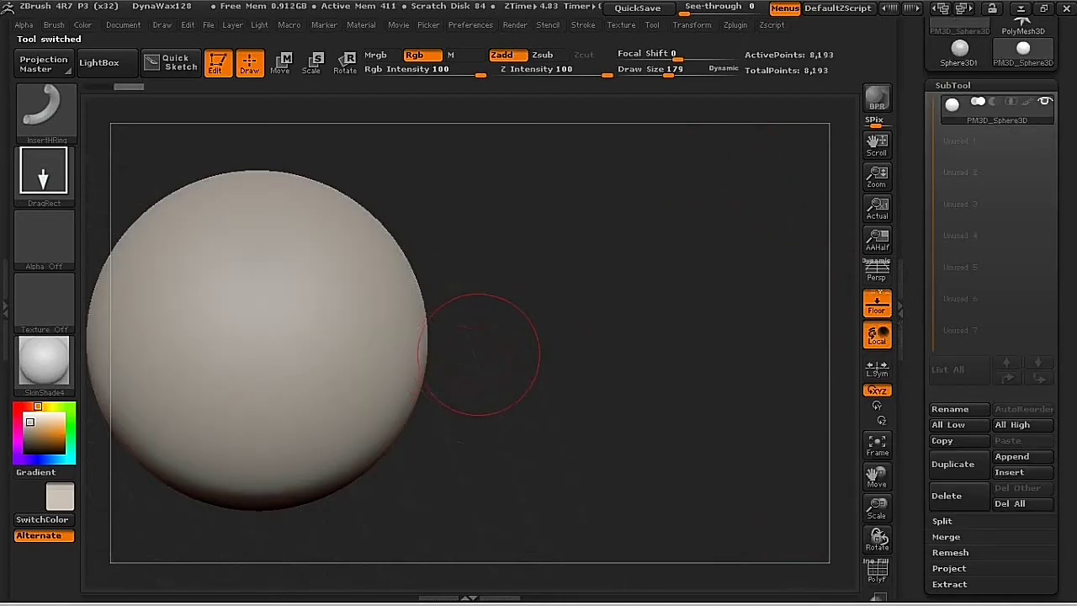
left_click_drag(480, 354, 630, 331, "alt")
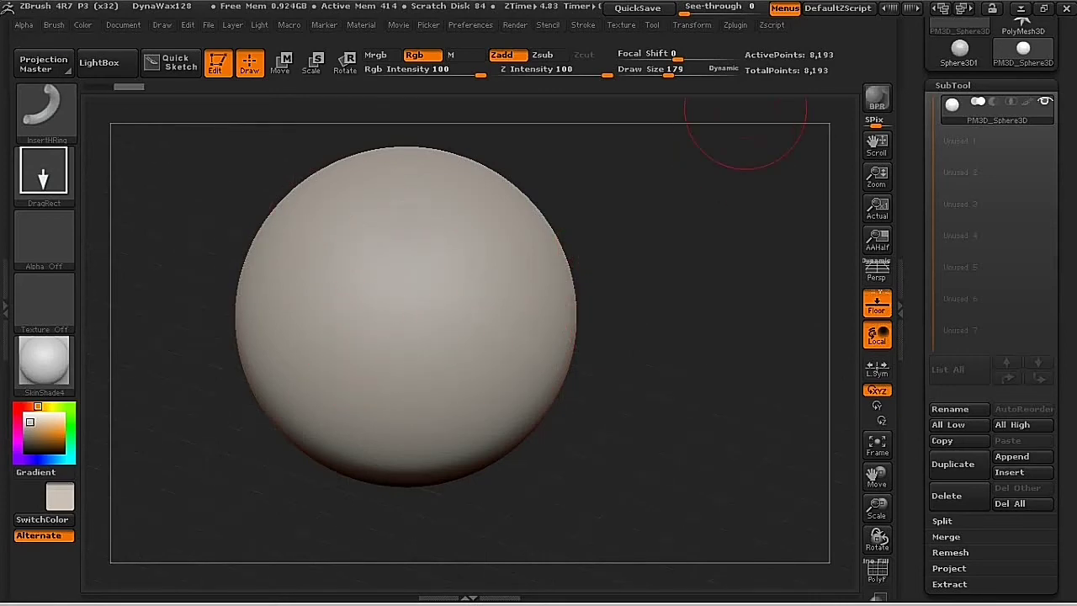
Activate symmetry for the sphere and choose the Move Topological brush.
left_click(652, 25)
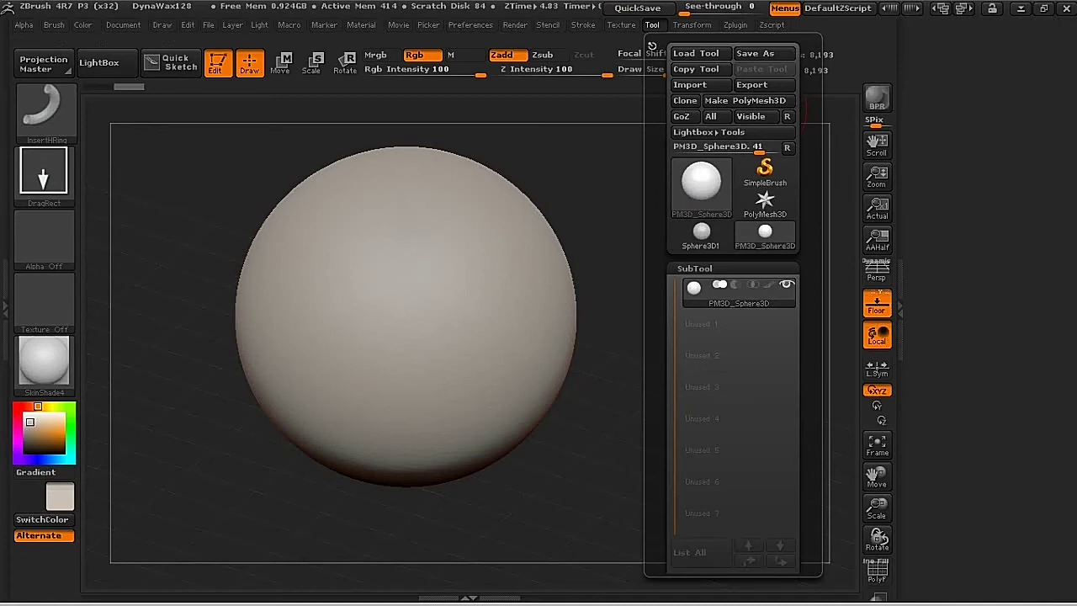
mouse_move(691, 25)
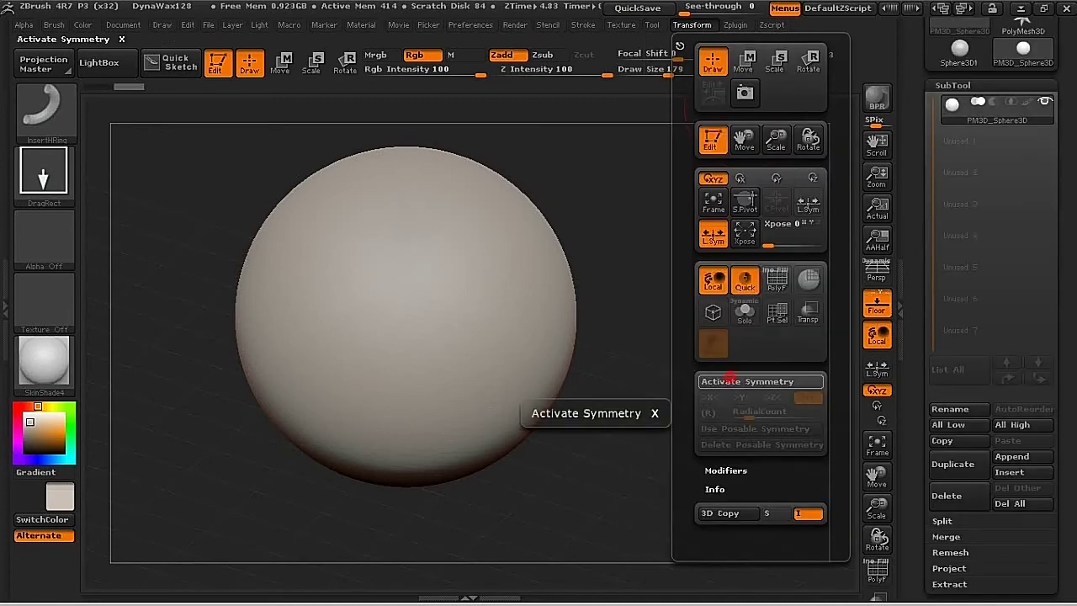
left_click(747, 381)
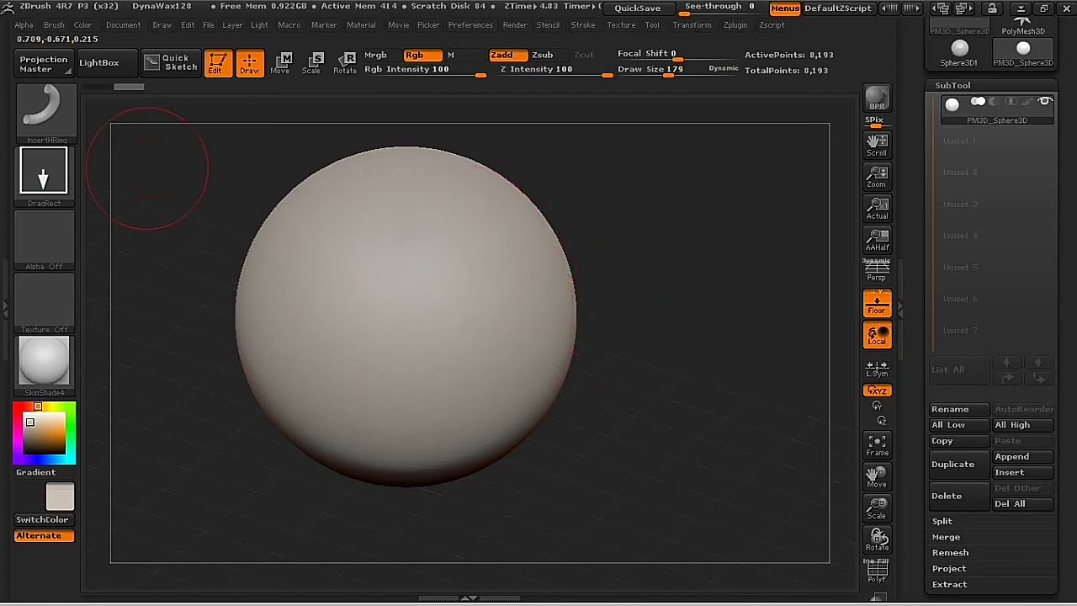
left_click(46, 109)
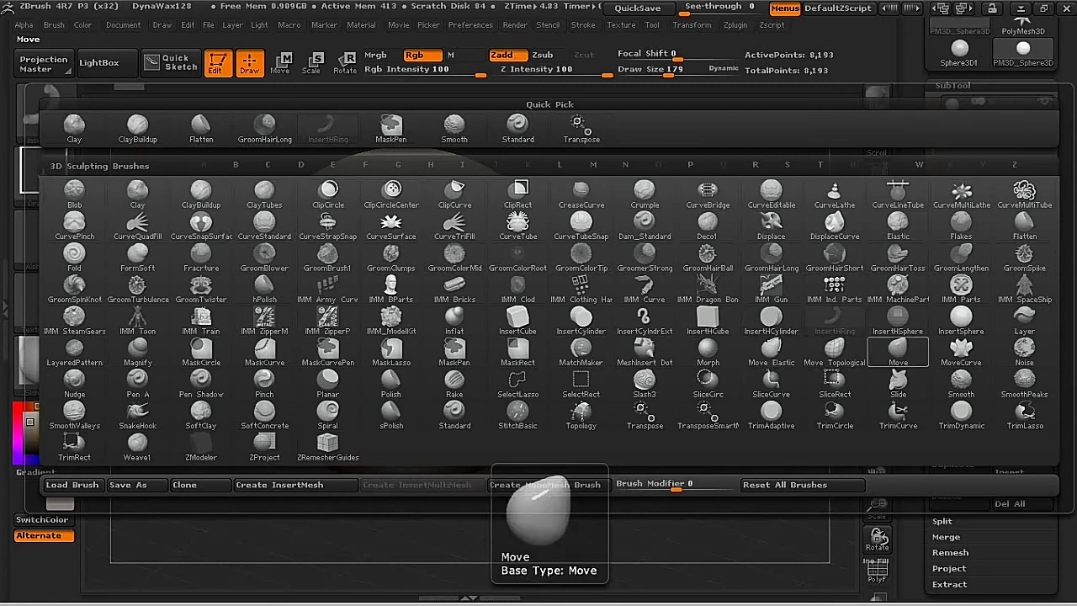
left_click(834, 349)
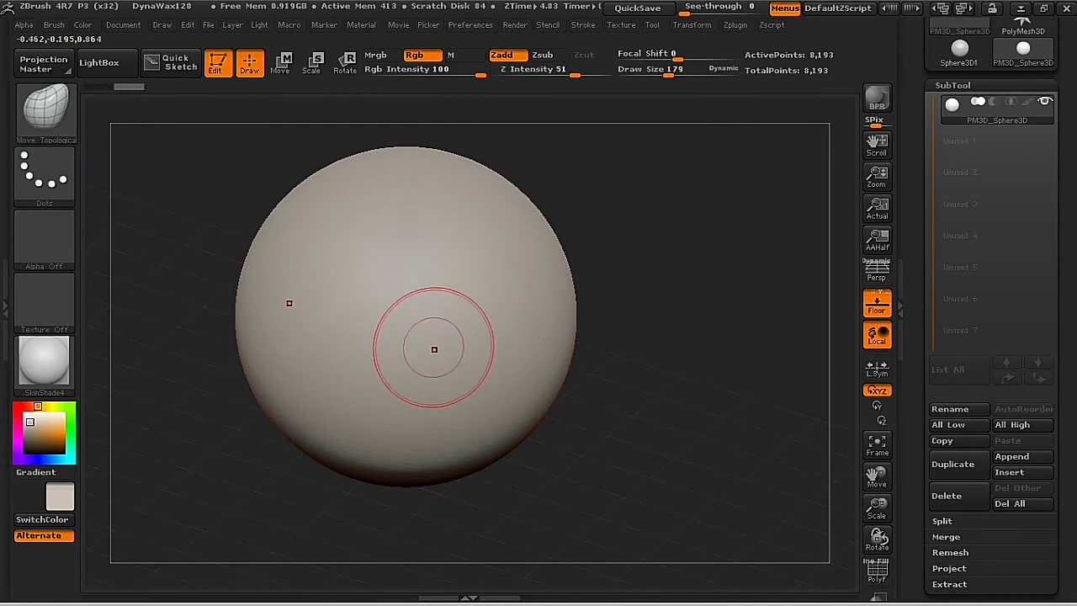
left_click_drag(434, 349, 433, 349)
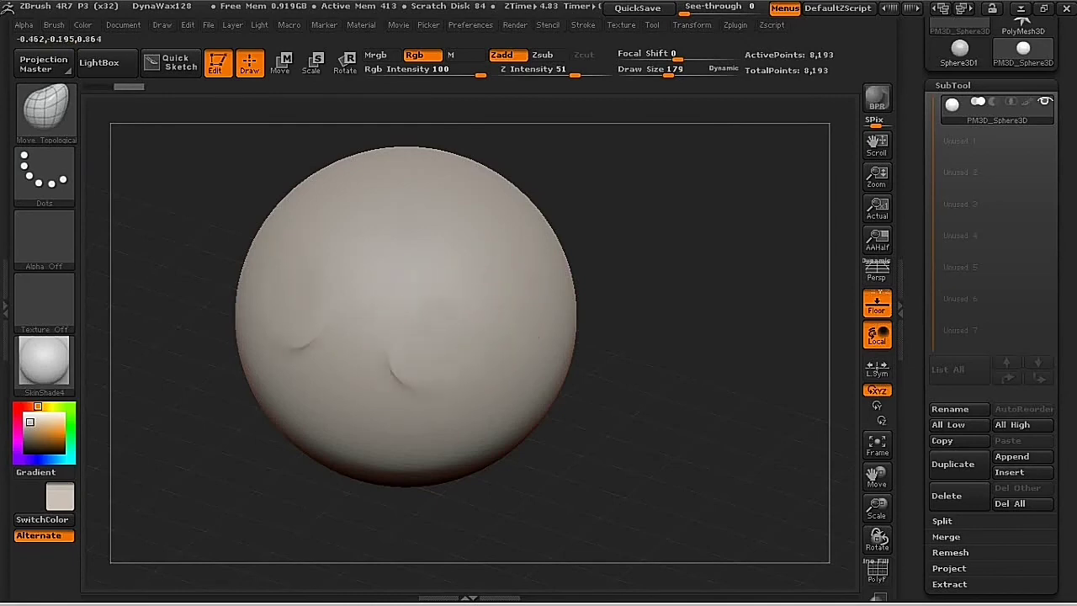
left_click_drag(377, 356, 397, 355)
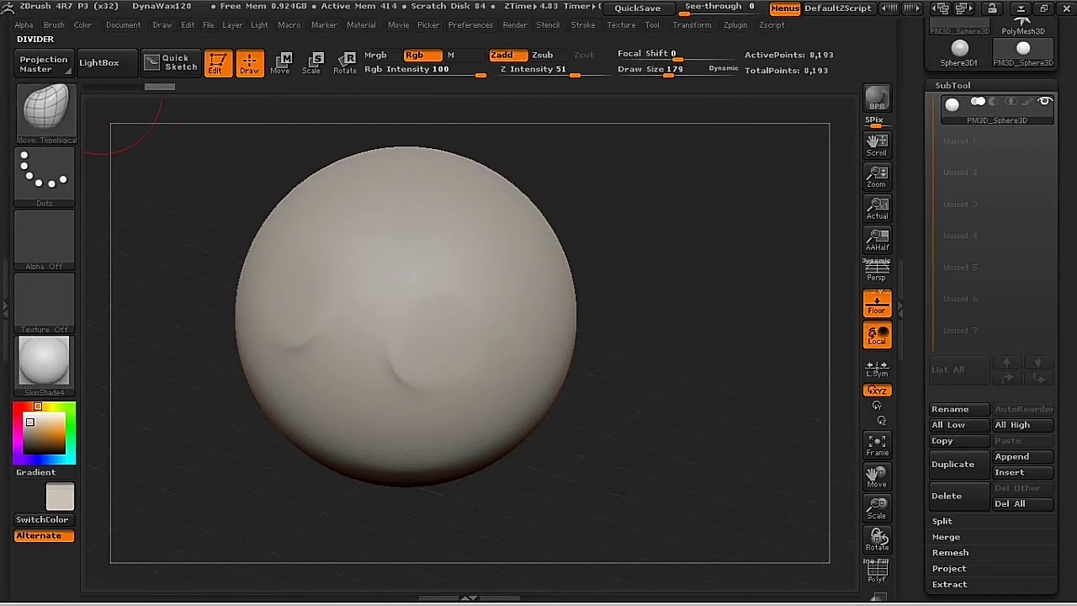
key("ctrl+z")
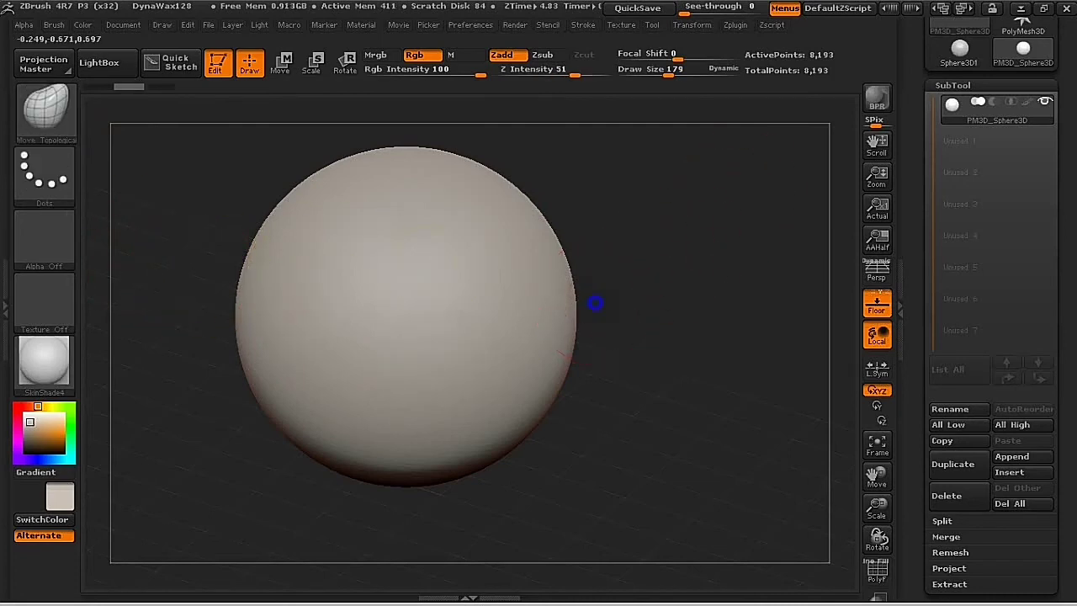
Set the draw size to 527 and pull the sphere's lower front out into a long tapered snout.
left_click_drag(595, 303, 670, 303, "alt")
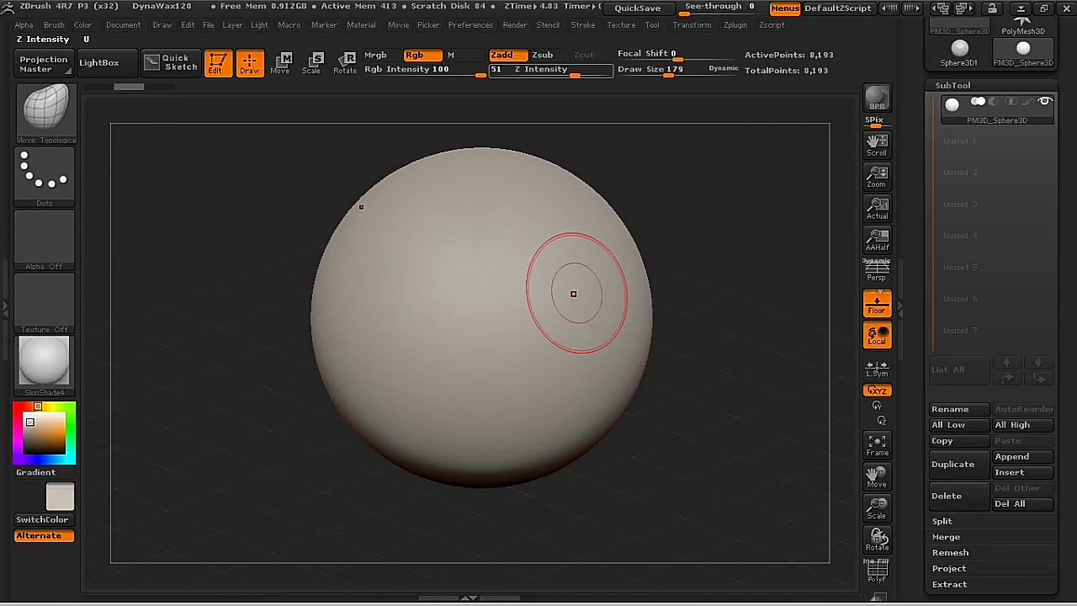
left_click_drag(664, 74, 702, 73)
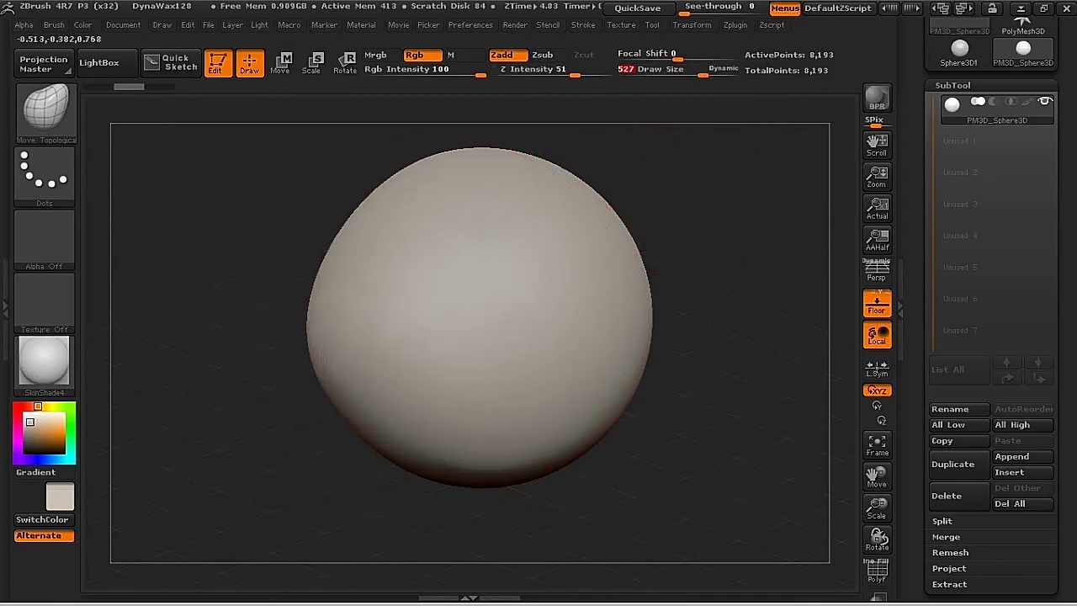
mouse_move(377, 386)
left_mouse_down()
mouse_move(341, 415)
mouse_move(387, 435)
mouse_move(343, 484)
left_mouse_up()
mouse_move(352, 415)
left_mouse_down()
mouse_move(317, 448)
mouse_move(256, 471)
mouse_move(214, 534)
left_mouse_up()
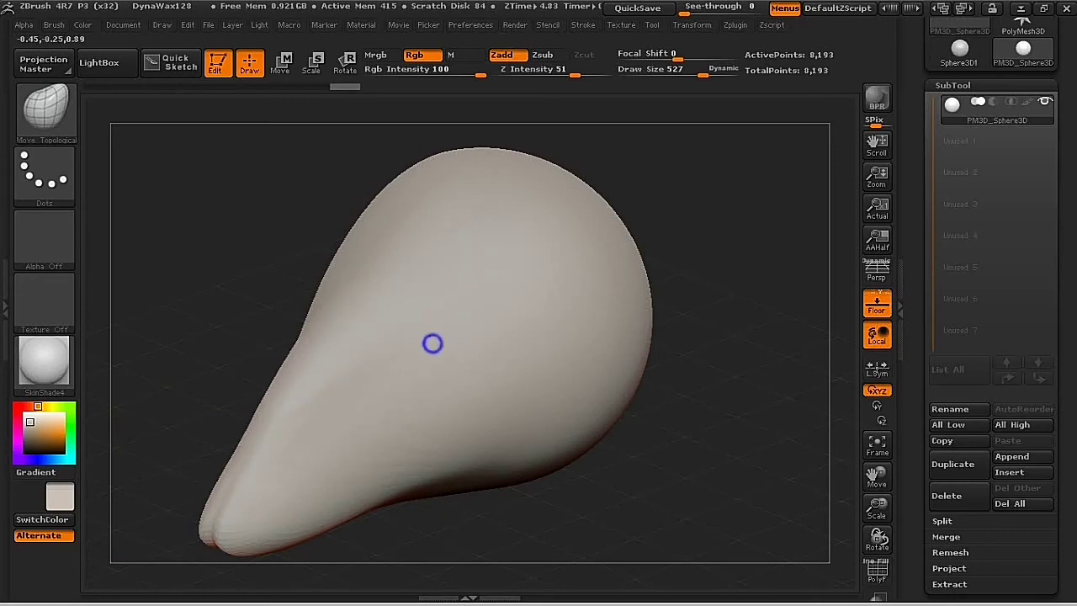
Broaden the snout by pulling its upper edge and tip outward with the Move Topological brush.
mouse_move(432, 343)
right_mouse_down()
mouse_move(367, 337)
mouse_move(374, 344)
right_mouse_up()
left_click_drag(378, 288, 366, 275)
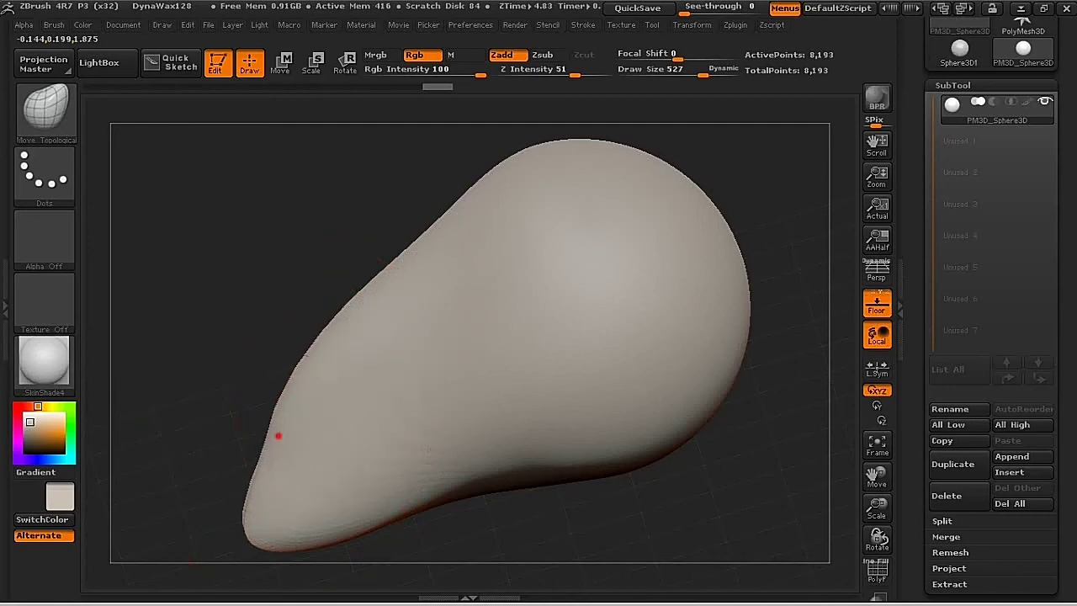
left_click_drag(278, 435, 260, 425)
left_click_drag(253, 478, 215, 523)
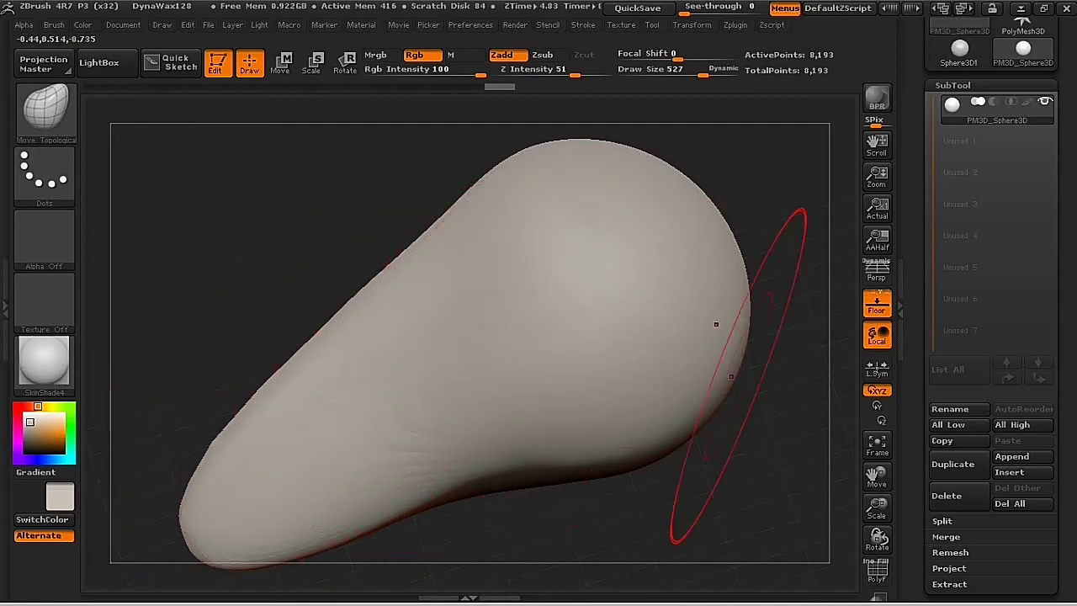
Extend the snout's tip, push in its junction with the round head, and raise the ridge near the tip.
key("ctrl")
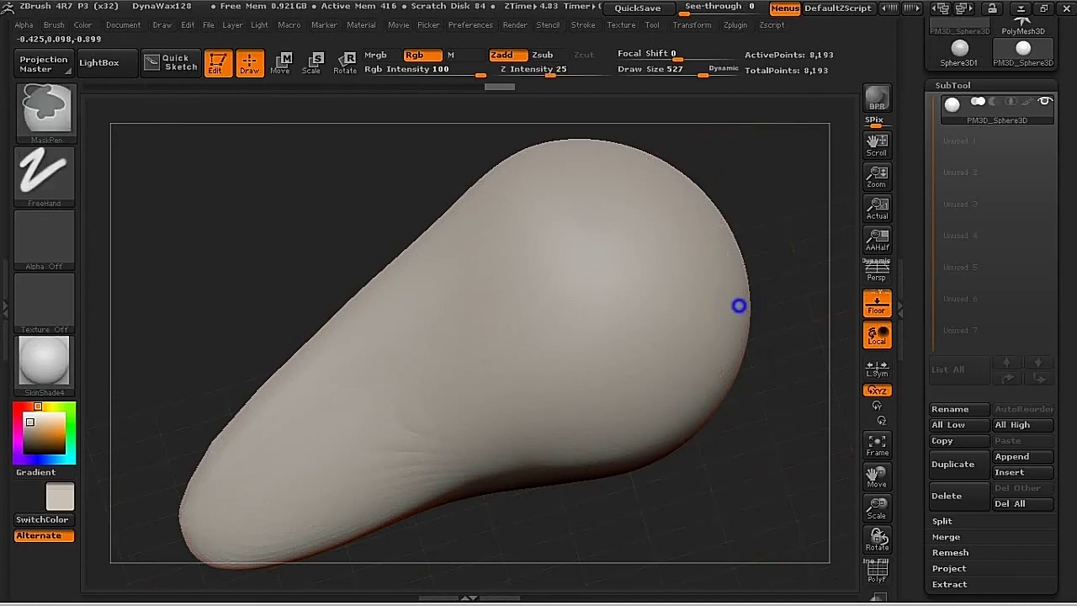
mouse_move(739, 305)
right_mouse_down("ctrl")
mouse_move(739, 289)
mouse_move(738, 321)
mouse_move(738, 280)
right_mouse_up("ctrl")
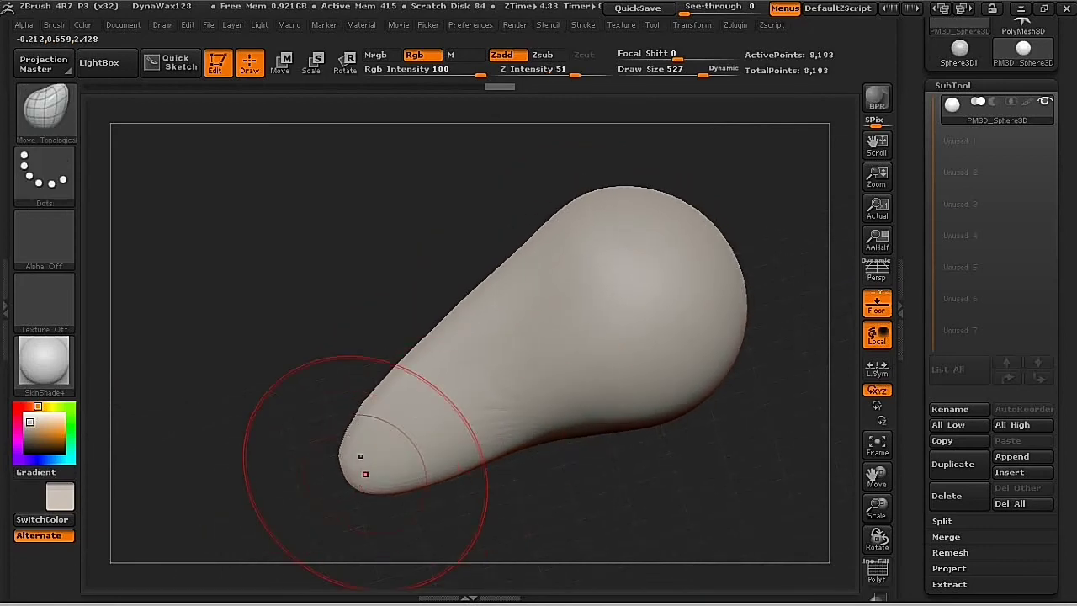
left_click_drag(363, 473, 339, 476)
mouse_move(447, 348)
left_mouse_down()
mouse_move(543, 255)
mouse_move(558, 217)
mouse_move(587, 213)
mouse_move(535, 241)
left_mouse_up()
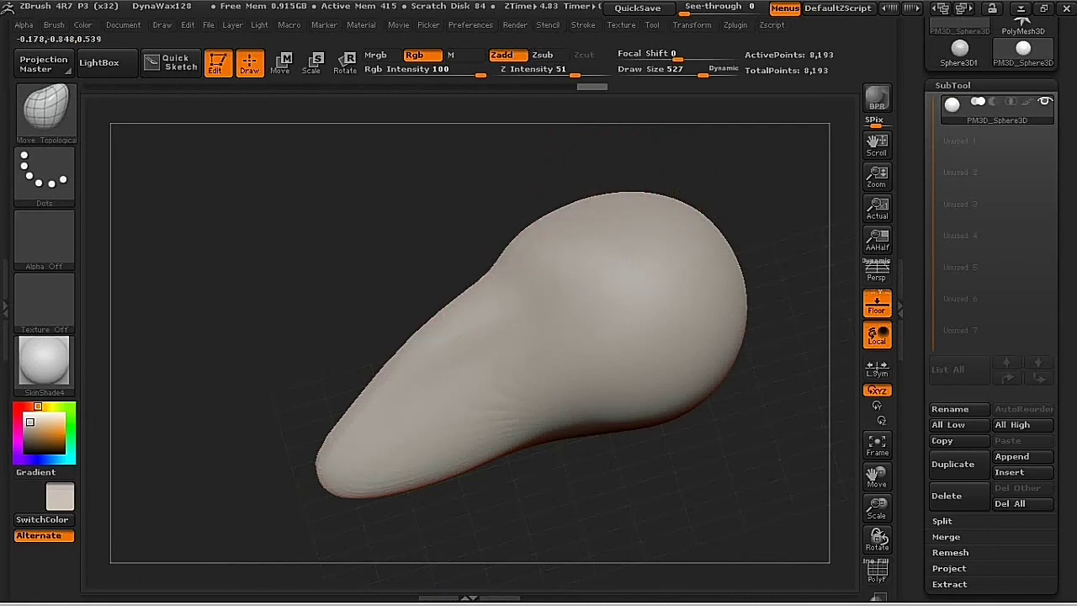
left_click_drag(499, 315, 490, 301)
mouse_move(383, 375)
left_mouse_down()
mouse_move(392, 372)
mouse_move(364, 366)
left_mouse_up()
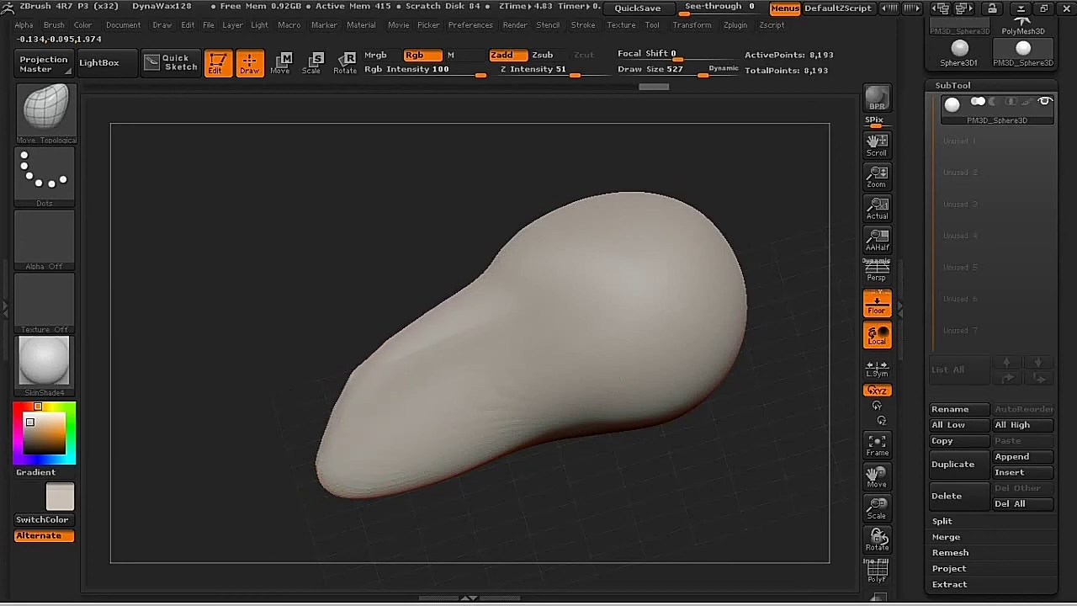
Push the underside of the snout upward to slim it and define where it meets the head.
left_click_drag(463, 427, 461, 418)
left_click_drag(444, 471, 439, 453)
left_click_drag(522, 430, 517, 415)
mouse_move(472, 449)
left_mouse_down()
mouse_move(470, 442)
mouse_move(525, 423)
left_mouse_up()
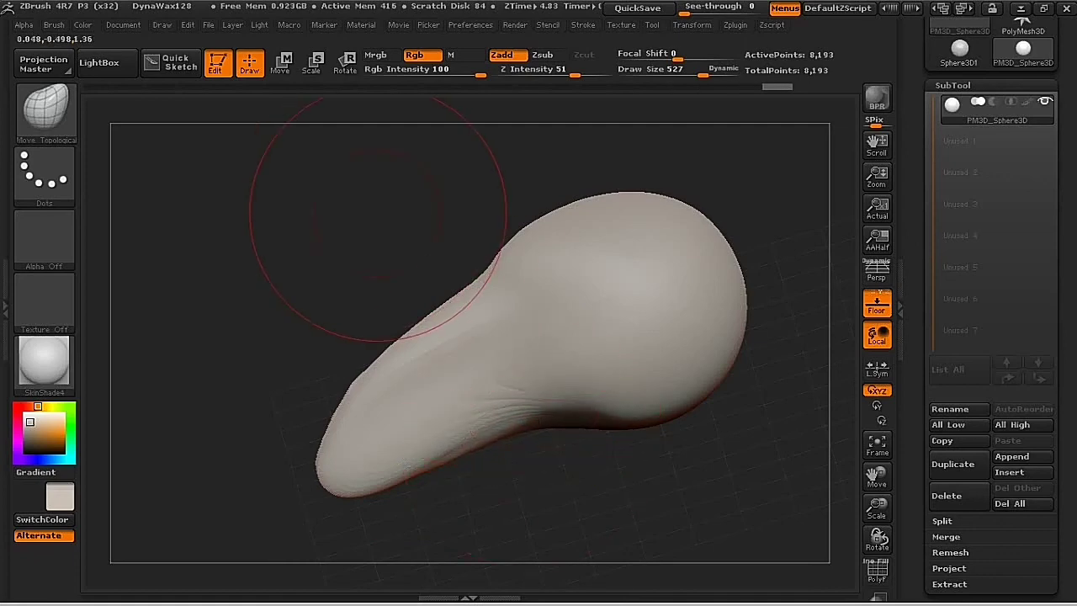
Try to rebuild the stretched sphere's mesh with the DynaMesh update.
left_click_drag(377, 204, 280, 293, "ctrl")
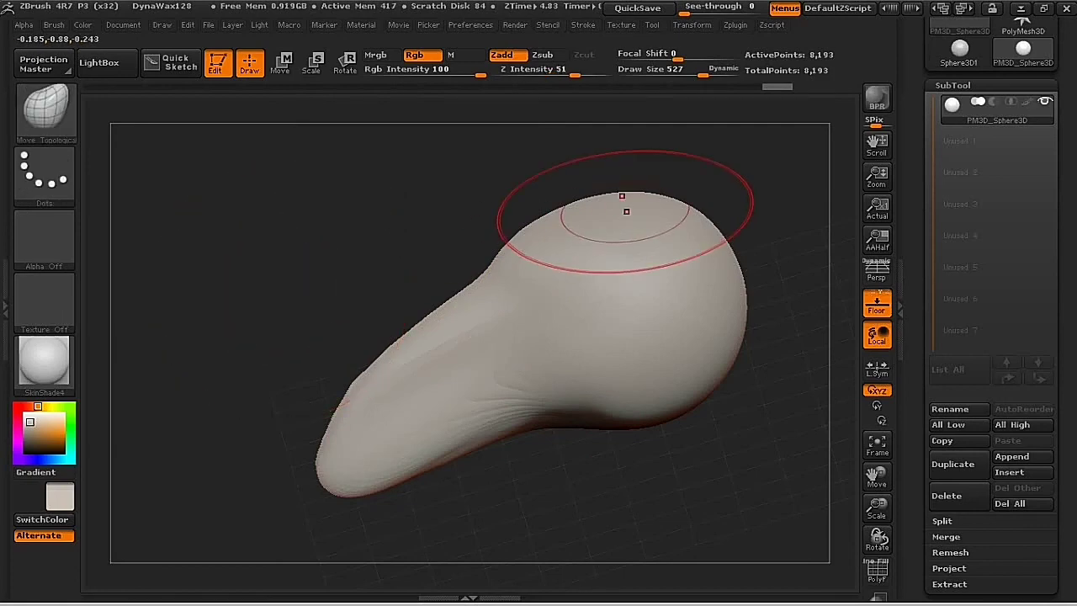
left_click_drag(314, 204, 282, 248, "ctrl")
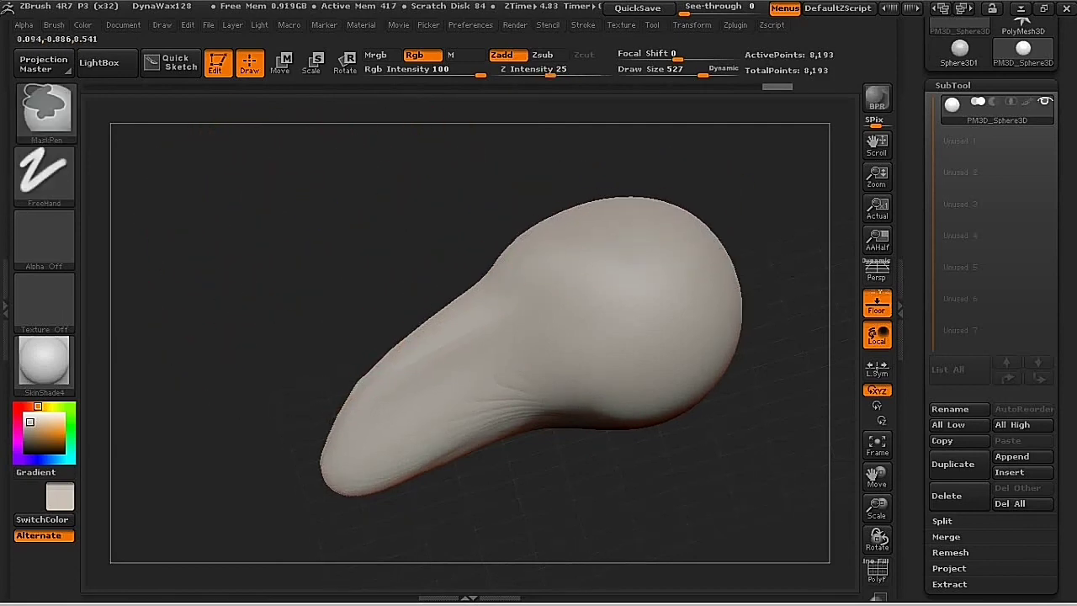
left_click_drag(378, 223, 325, 293, "ctrl")
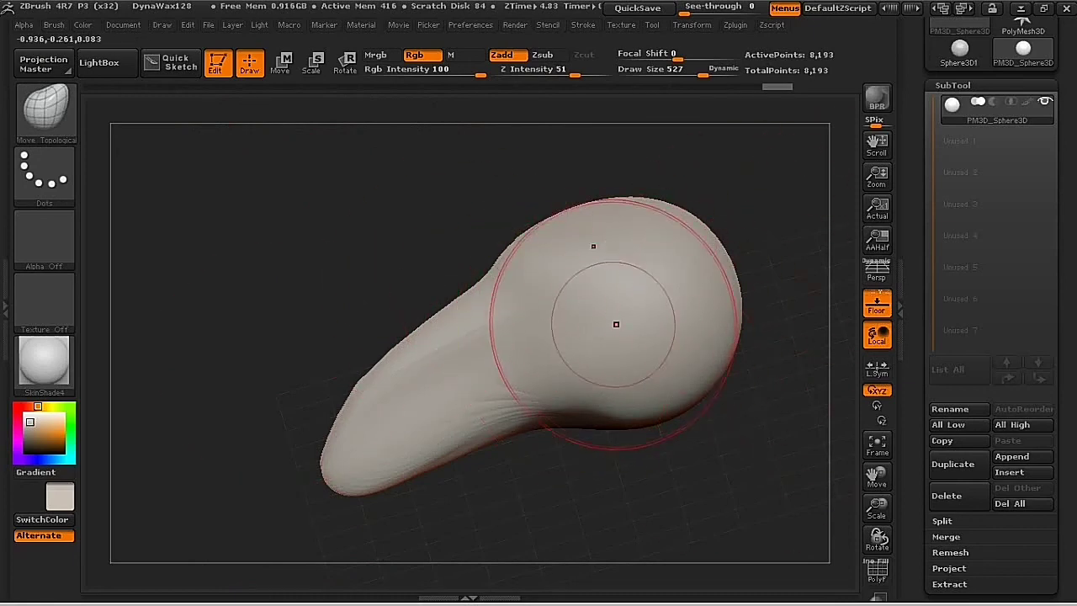
Paint a mask over the middle of the round head, invert it twice, and clear it.
left_click_drag(575, 267, 552, 306, "ctrl")
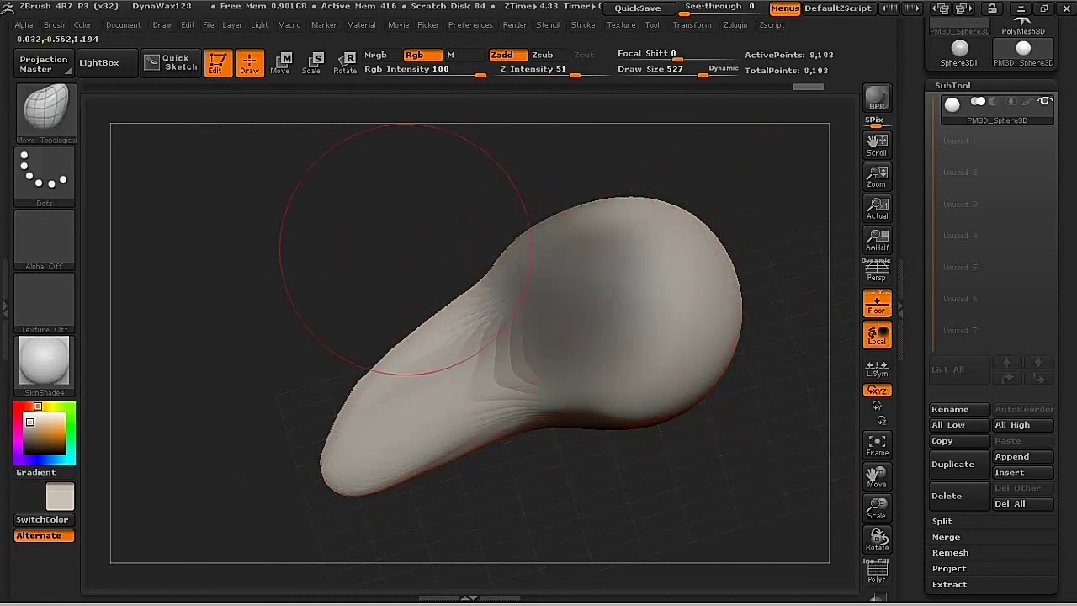
left_click(322, 202, "ctrl")
left_click(322, 202, "ctrl")
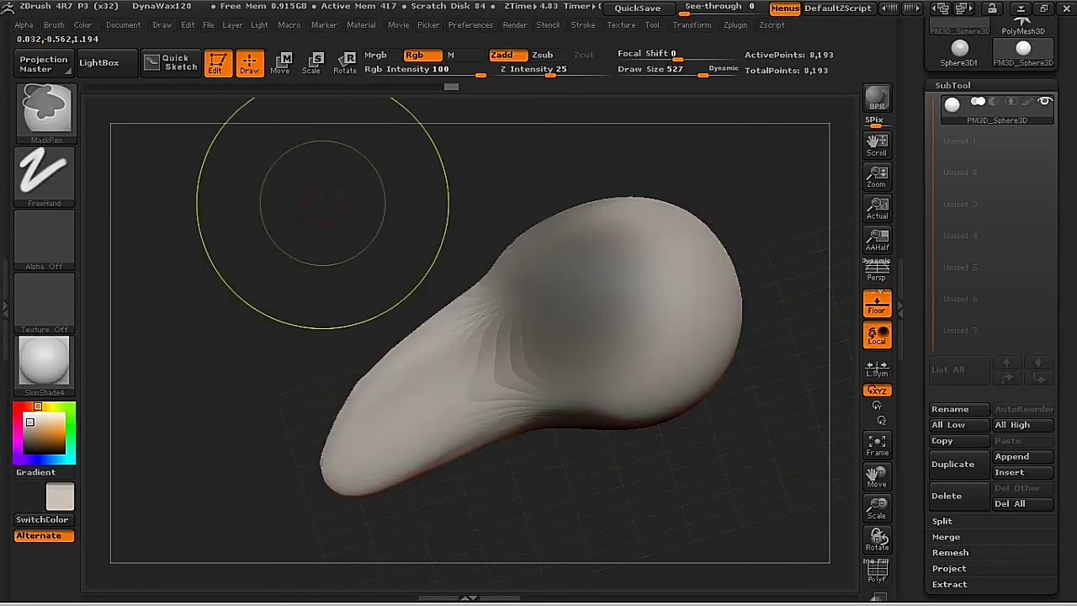
mouse_move(327, 170)
left_mouse_down("ctrl")
mouse_move(324, 211)
mouse_move(257, 286)
left_mouse_up("ctrl")
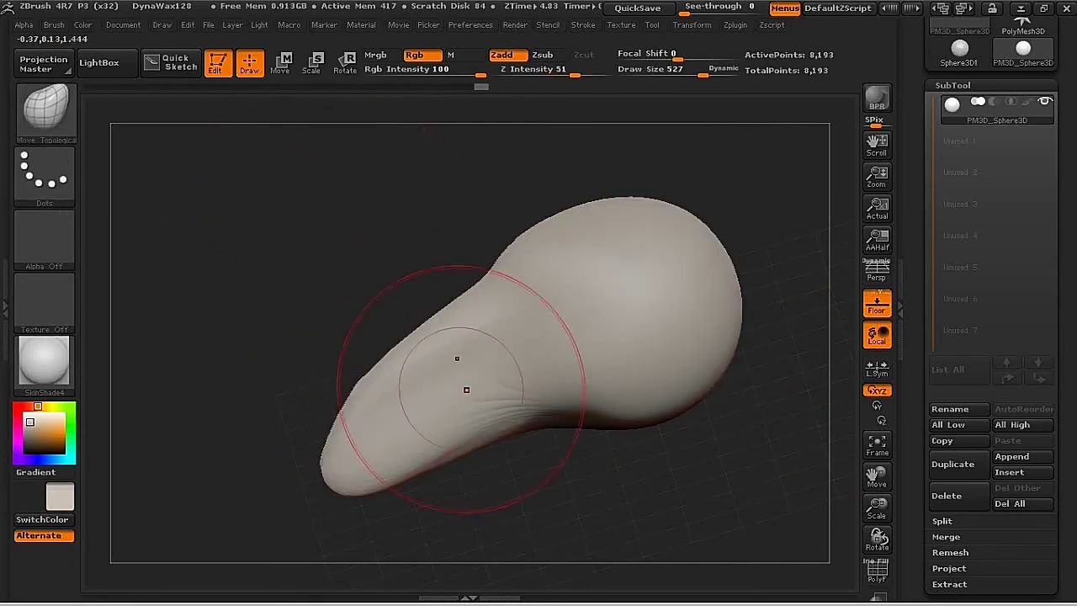
Try the DynaMesh update on the sculpted form again and inspect the shape from other angles.
mouse_move(526, 314)
right_mouse_down()
mouse_move(467, 252)
mouse_move(519, 306)
right_mouse_up()
left_click_drag(316, 193, 236, 287, "ctrl")
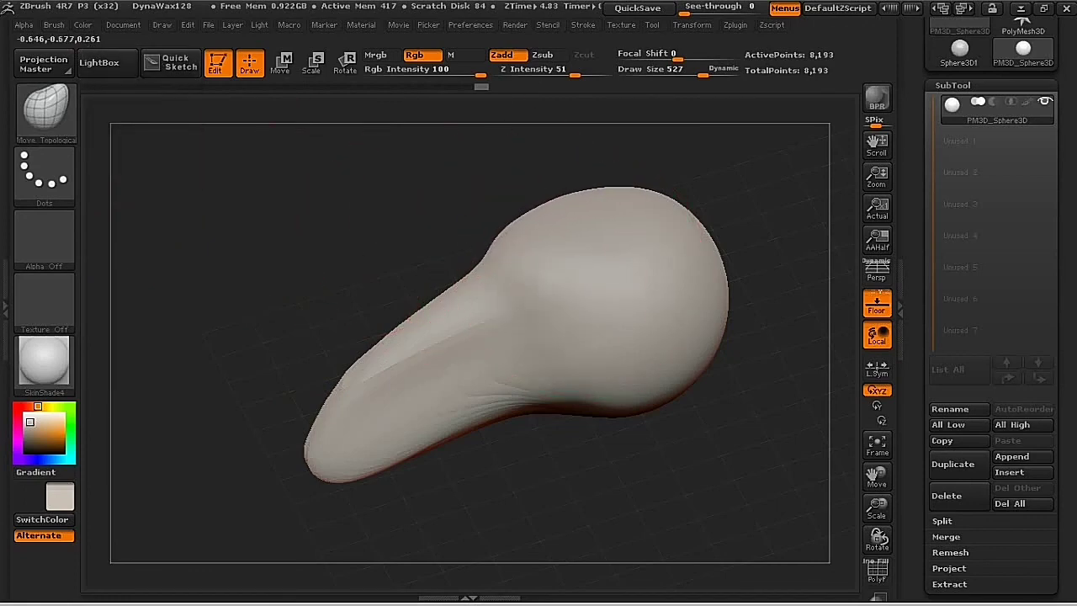
mouse_move(572, 357)
right_mouse_down()
mouse_move(611, 386)
mouse_move(608, 400)
mouse_move(581, 397)
right_mouse_up()
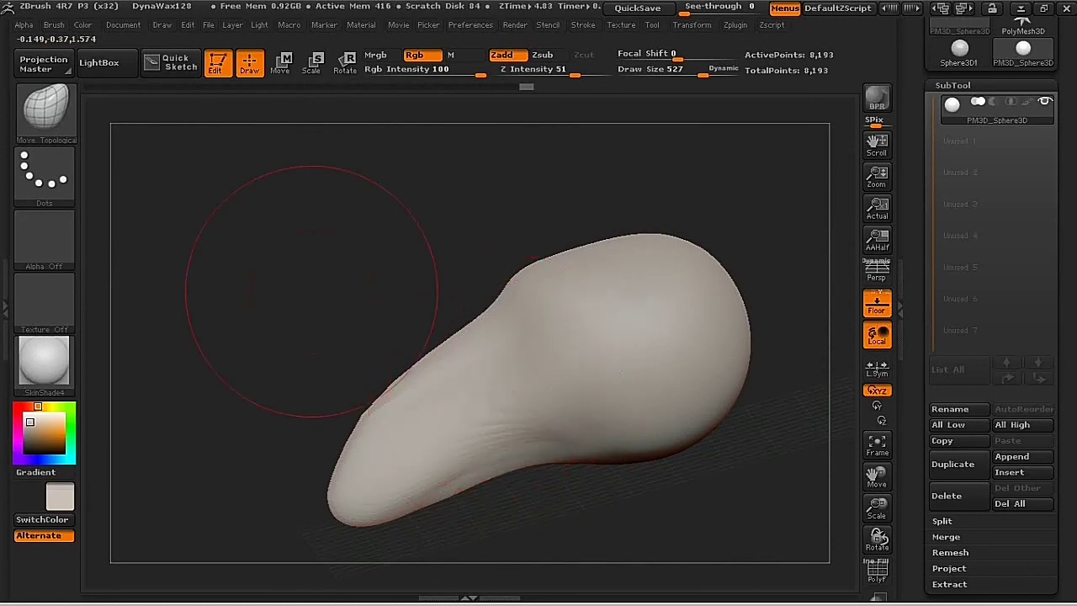
Switch to the Rake brush and undo the trial strokes made with it across the round head.
left_click(47, 109)
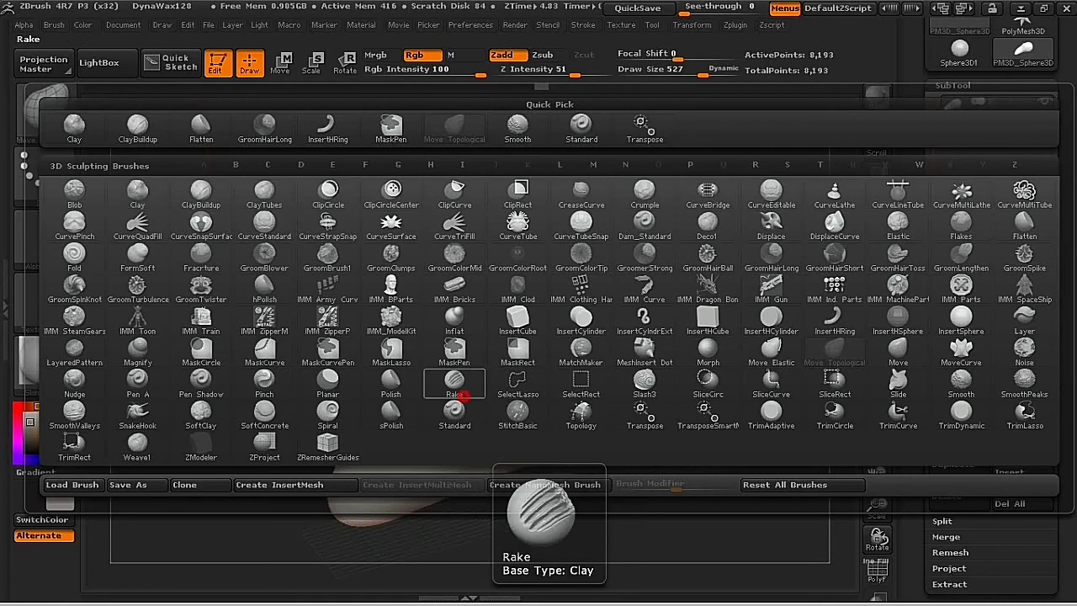
left_click(458, 388)
mouse_move(587, 367)
left_mouse_down()
mouse_move(622, 395)
mouse_move(667, 365)
mouse_move(658, 304)
left_mouse_up()
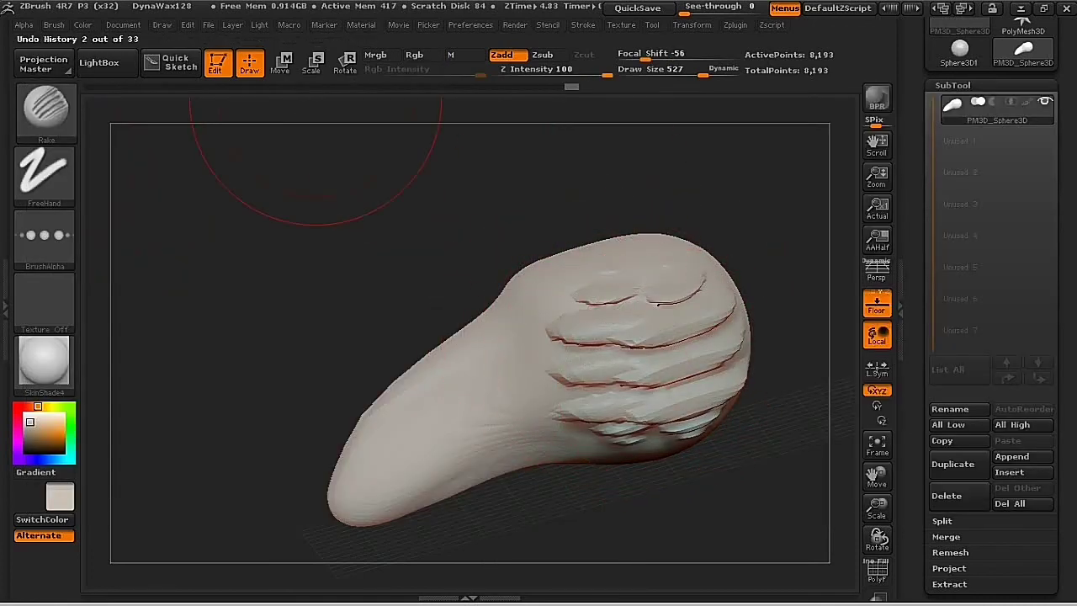
key("ctrl+z")
key("ctrl+z")
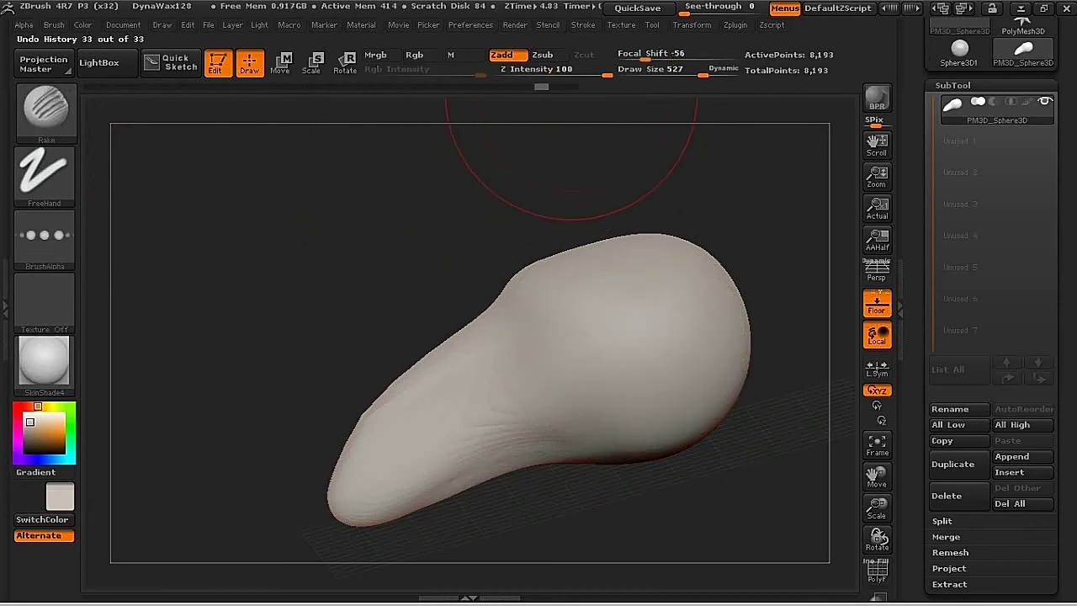
Rake grooves over the side of the round head and towards the snout with Z Intensity 33 and Draw Size 185.
key("u")
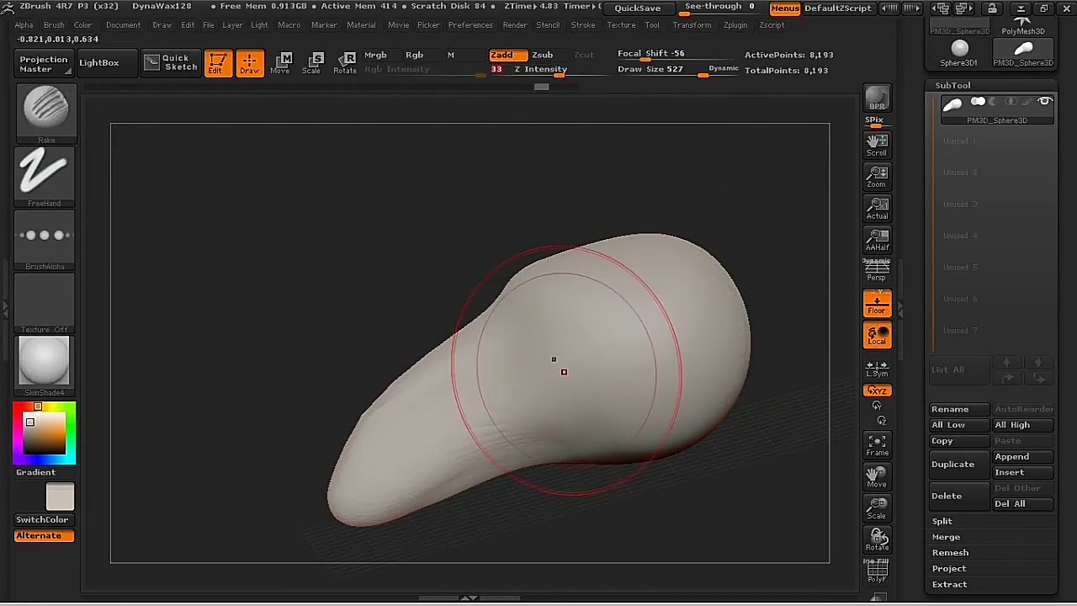
left_click(683, 73)
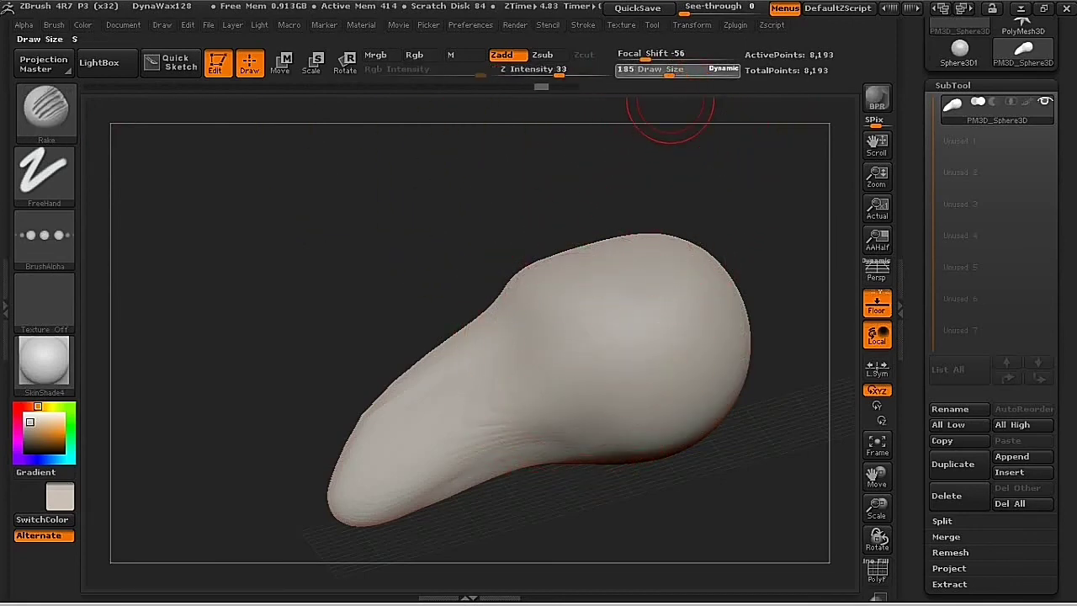
left_click_drag(577, 339, 632, 318)
left_click_drag(584, 382, 668, 354)
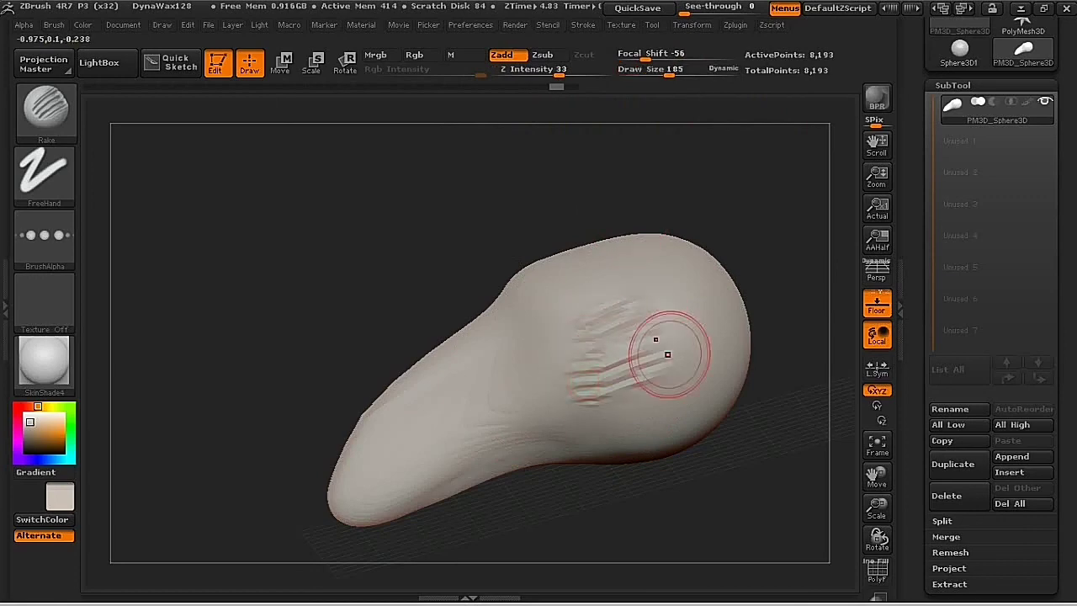
left_click_drag(616, 416, 683, 376)
left_click_drag(699, 338, 728, 310)
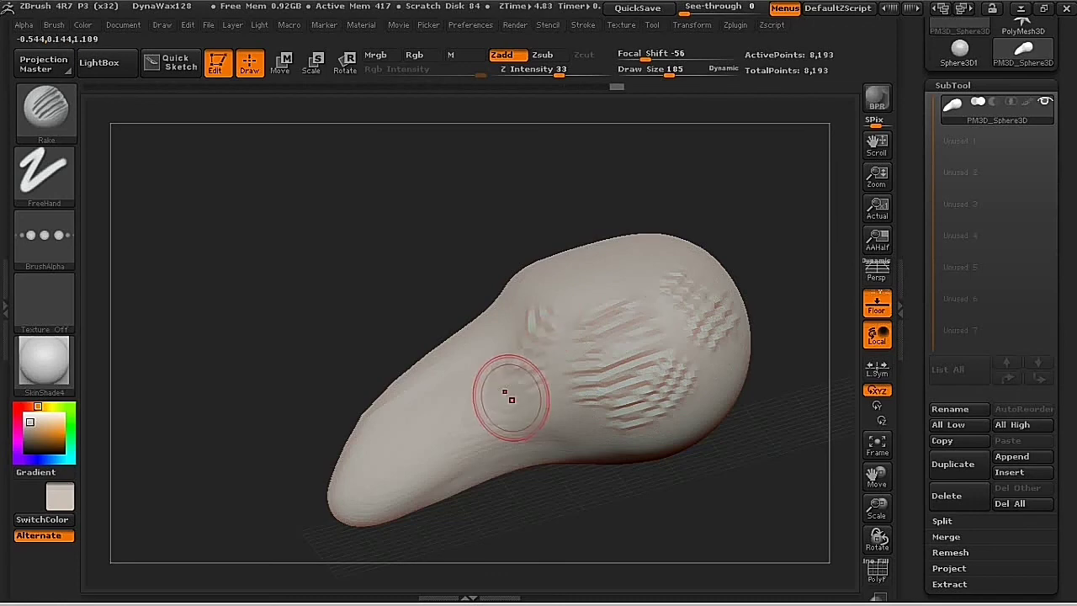
left_click_drag(511, 399, 593, 436)
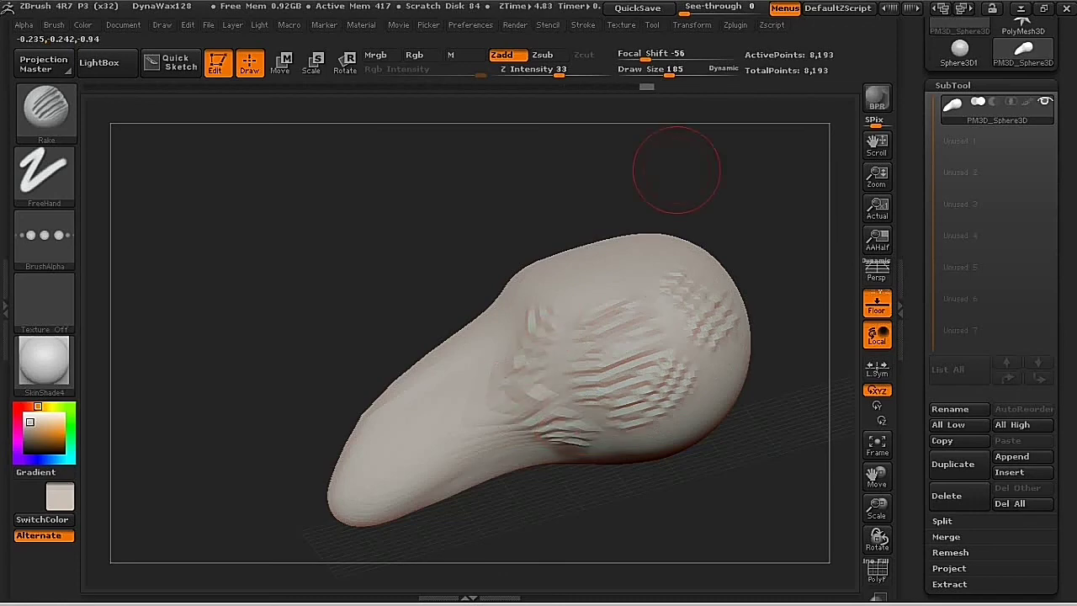